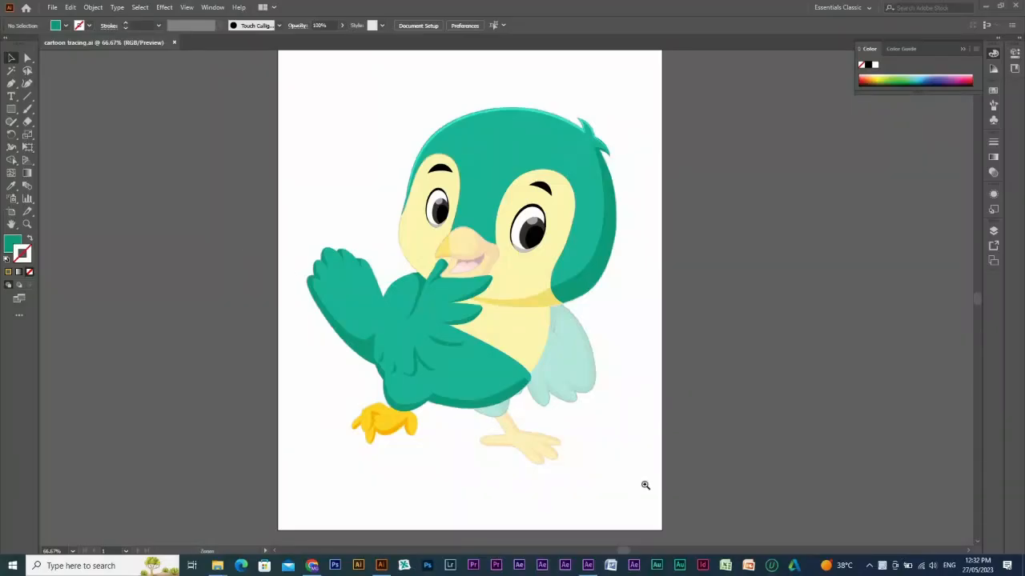
Select the green raised wing and lower body shapes together, try moving them off the artboard, and undo the move.
{"action": "left_click_drag", "start_coordinate": [254, 223], "coordinate": [709, 479]}
{"action": "left_click_drag", "start_coordinate": [439, 406], "coordinate": [481, 457]}
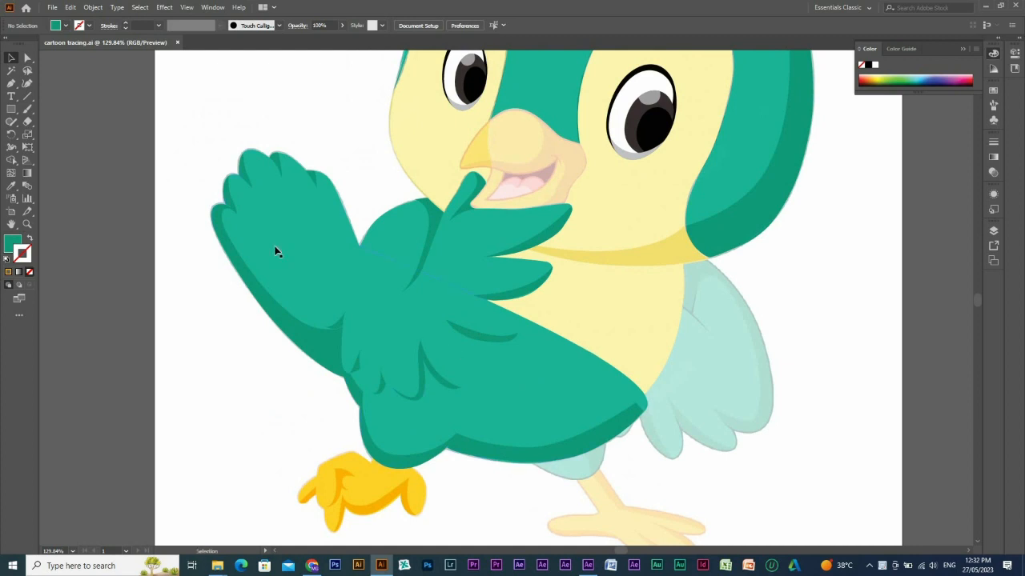
{"action": "scroll", "coordinate": [370, 329], "scroll_direction": "down", "scroll_amount": 3}
{"action": "left_click_drag", "start_coordinate": [422, 422], "coordinate": [259, 328]}
{"action": "left_click_drag", "start_coordinate": [518, 351], "coordinate": [732, 462]}
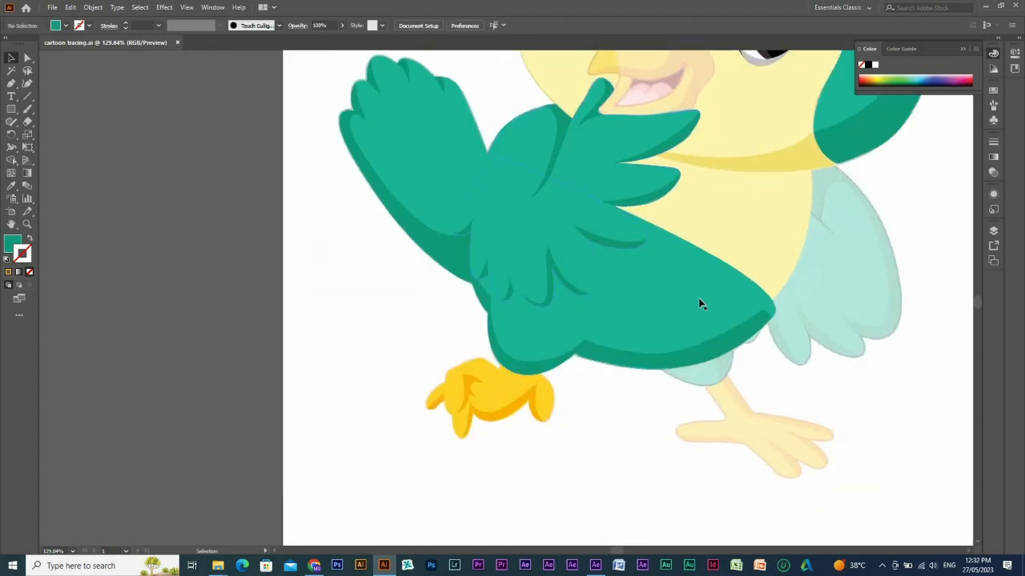
{"action": "left_click_drag", "start_coordinate": [399, 121], "coordinate": [553, 119]}
{"action": "left_click_drag", "start_coordinate": [496, 228], "coordinate": [562, 159]}
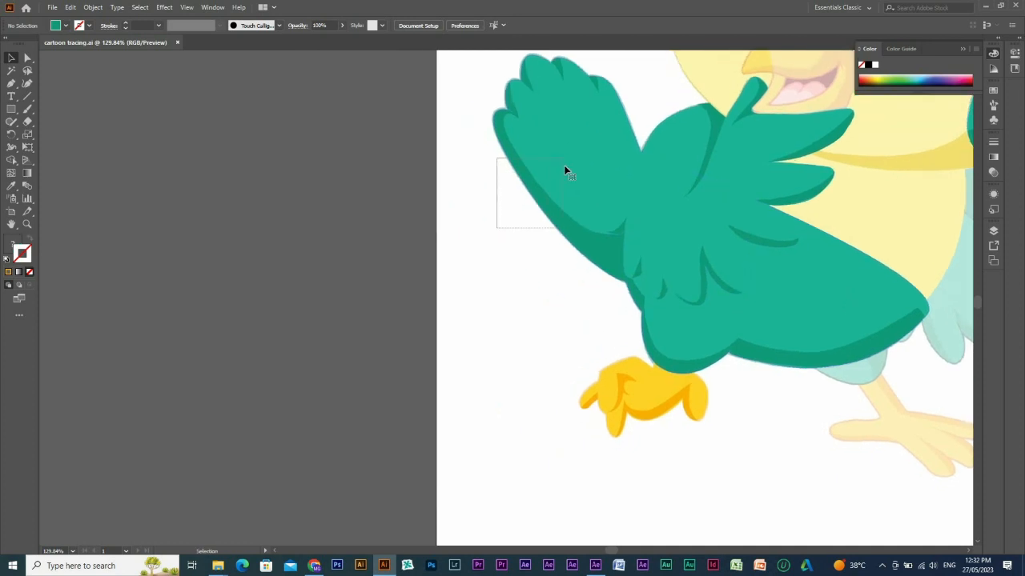
{"action": "left_click_drag", "start_coordinate": [534, 212], "coordinate": [204, 336]}
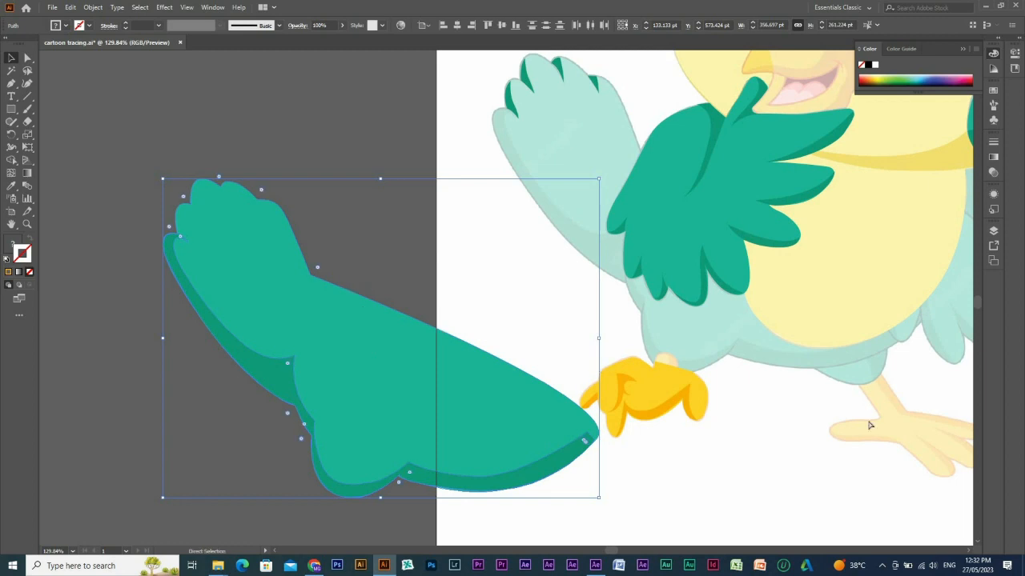
{"action": "key", "text": "ctrl+z"}
Send the selected green wing and body shapes backward, behind the yellow belly.
{"action": "key", "text": "space"}
{"action": "left_click_drag", "start_coordinate": [745, 223], "coordinate": [641, 199]}
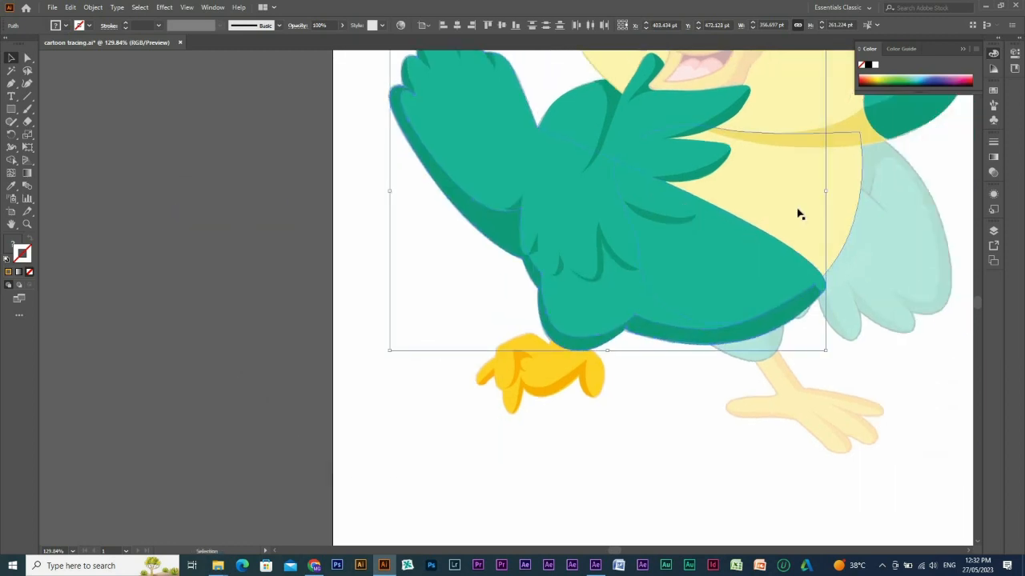
{"action": "key", "text": "a"}
{"action": "key", "text": "ctrl+["}
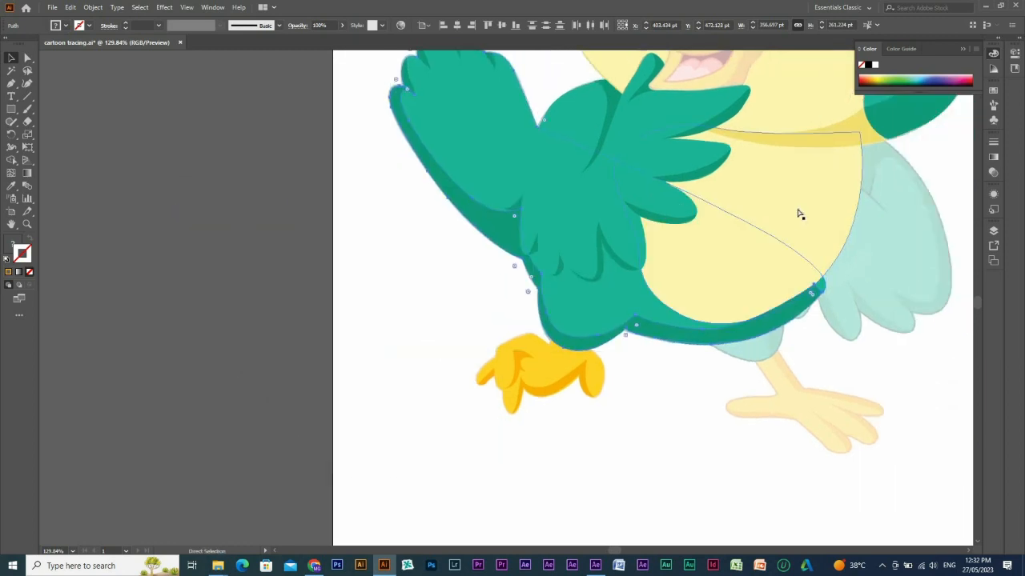
{"action": "key", "text": "v"}
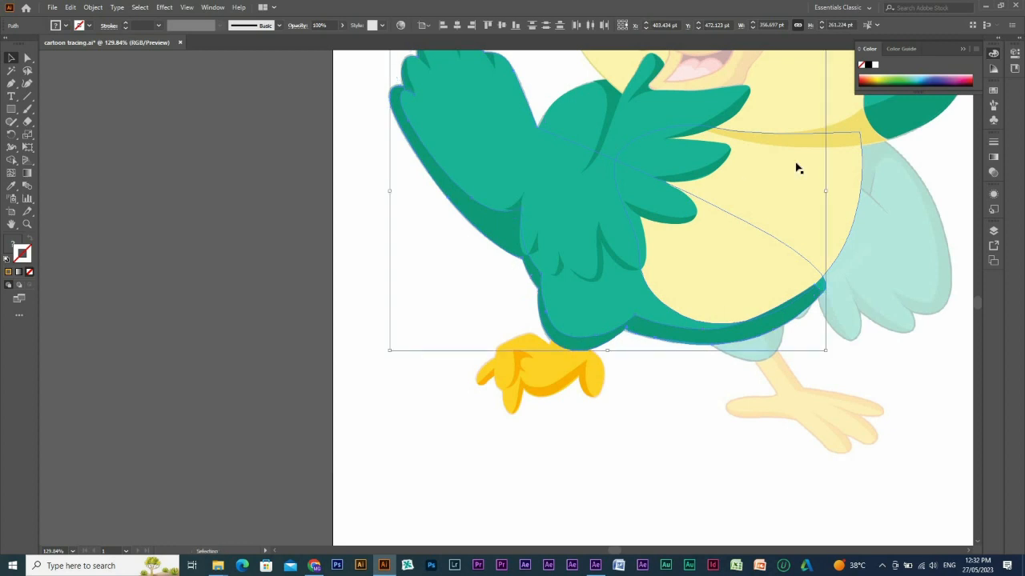
Try moving the yellow belly shape away from the body, and undo the move.
{"action": "left_click_drag", "start_coordinate": [797, 163], "coordinate": [898, 229]}
{"action": "key", "text": "ctrl+z"}
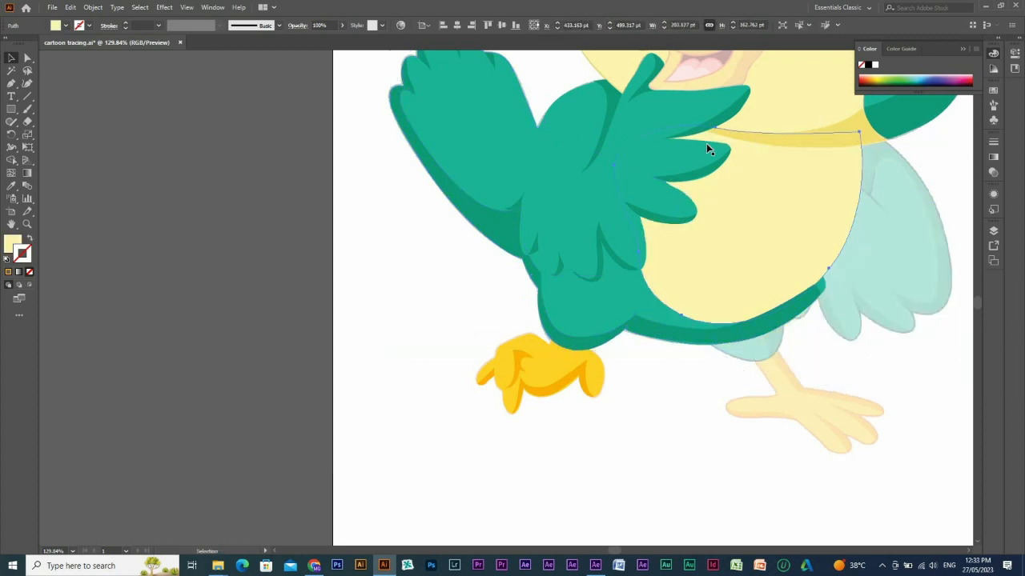
{"action": "left_click", "coordinate": [654, 294]}
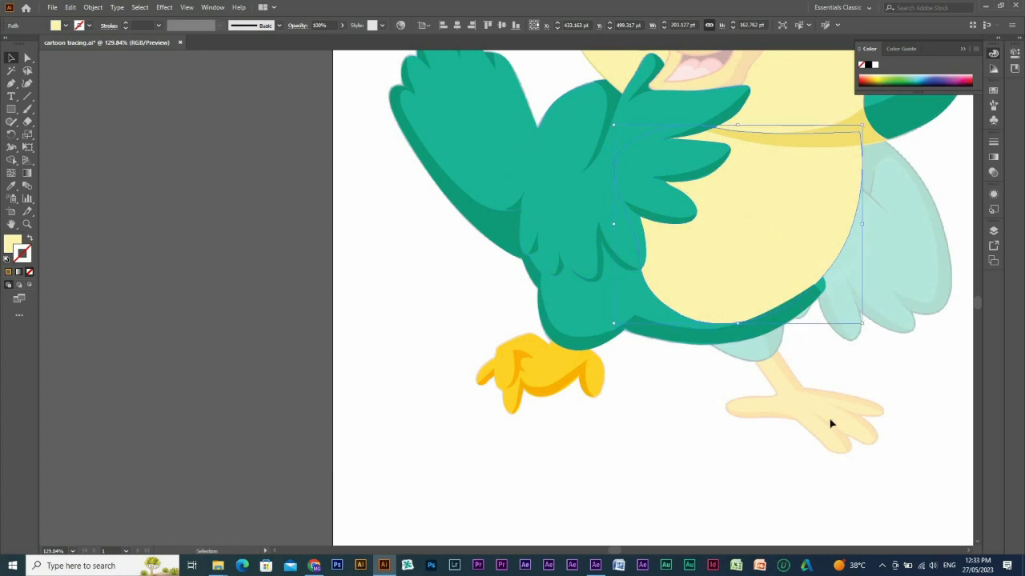
{"action": "key", "text": "ctrl+space"}
{"action": "left_click_drag", "start_coordinate": [595, 191], "coordinate": [883, 376]}
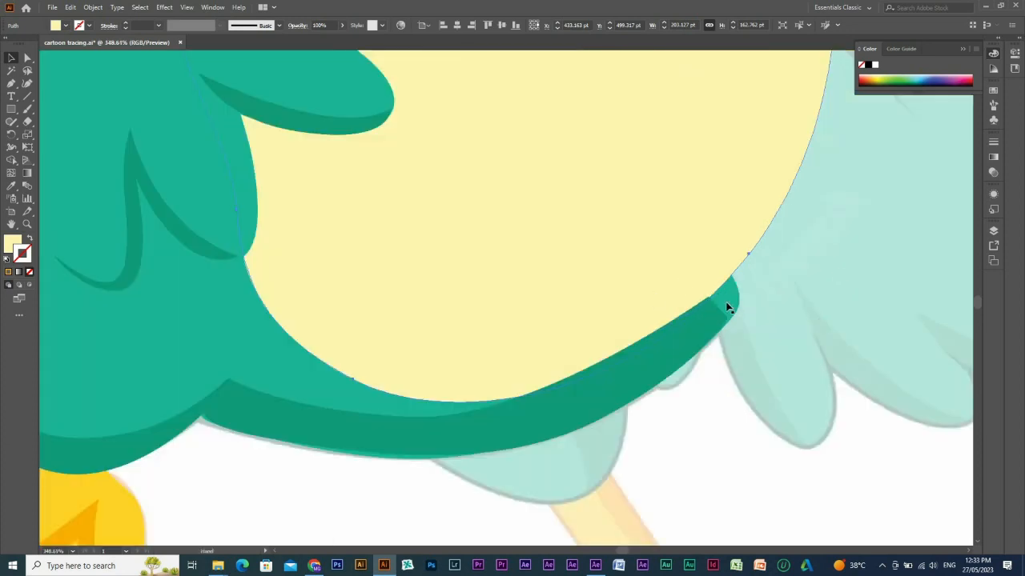
Select the yellow belly and green body shapes together, try moving them aside, and undo the move.
{"action": "key", "text": "ctrl+shift+a"}
{"action": "key", "text": "ctrl+space"}
{"action": "left_click_drag", "start_coordinate": [485, 246], "coordinate": [1004, 448]}
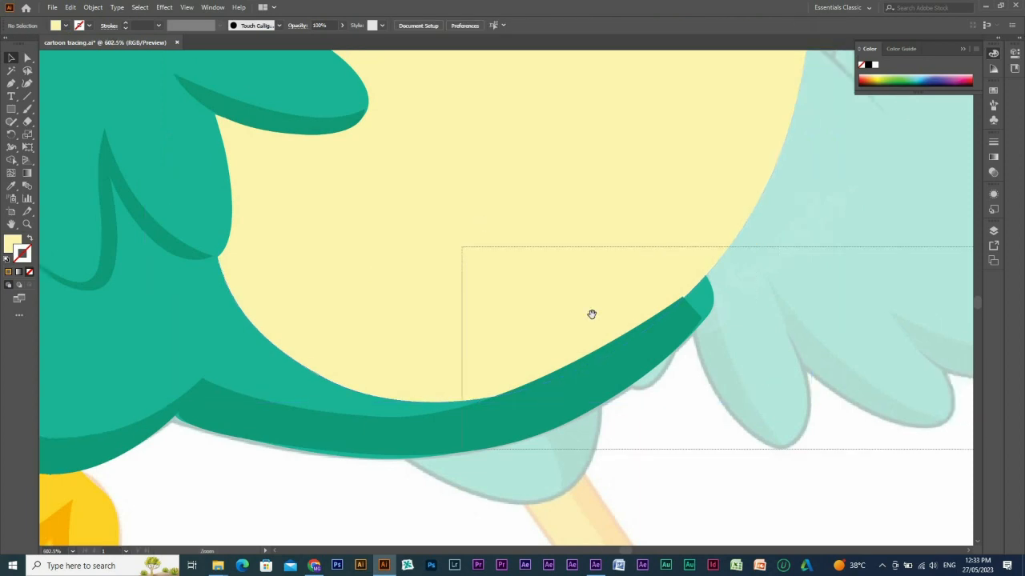
{"action": "left_click", "coordinate": [517, 254], "text": "ctrl+alt"}
{"action": "left_click", "coordinate": [517, 255], "text": "ctrl+alt"}
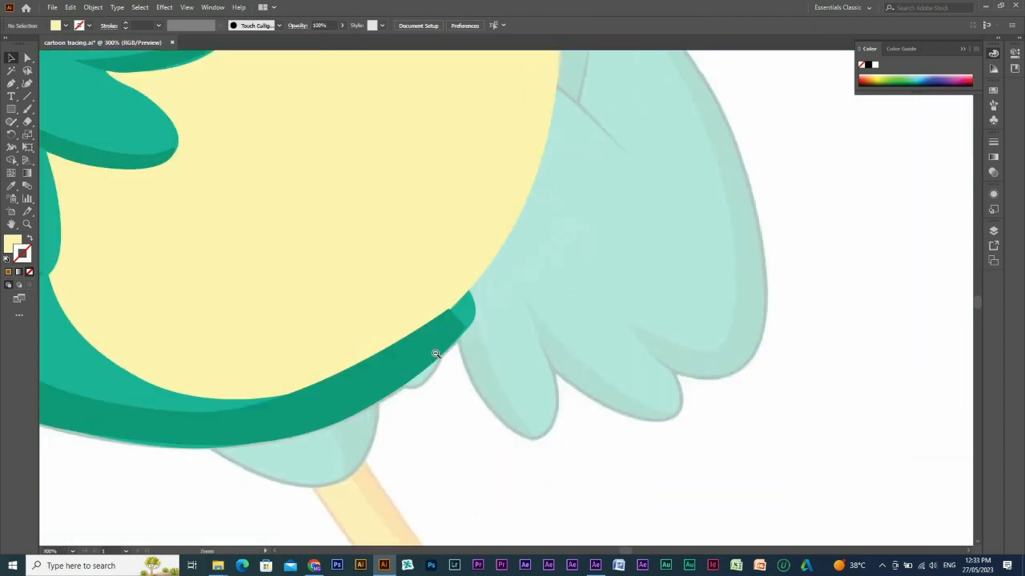
{"action": "key", "text": "space"}
{"action": "left_click_drag", "start_coordinate": [550, 381], "coordinate": [561, 234]}
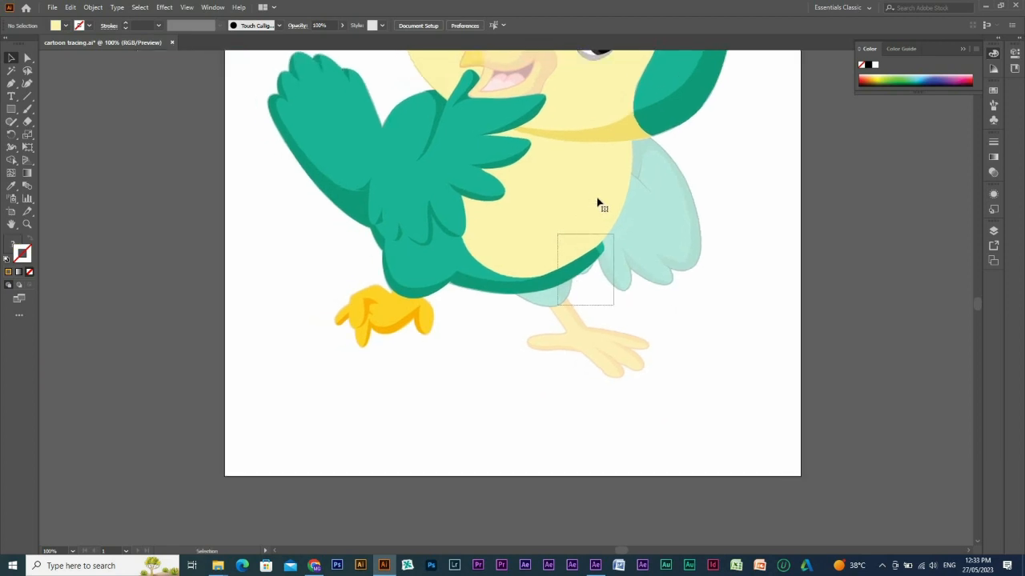
{"action": "left_click_drag", "start_coordinate": [601, 199], "coordinate": [494, 205]}
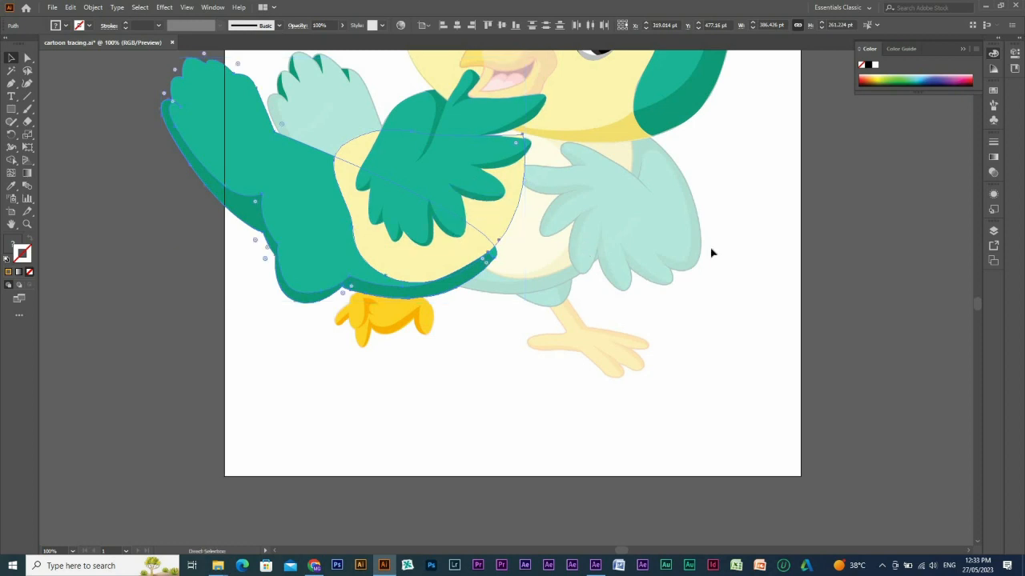
{"action": "key", "text": "ctrl+z"}
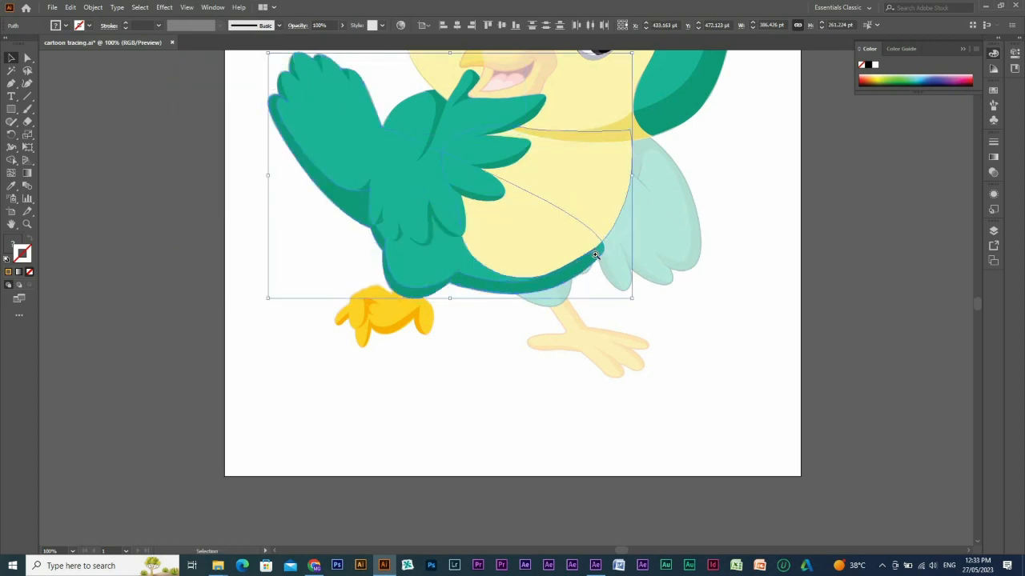
Examine where the dark green body shading ends against the lower edge of the yellow belly.
{"action": "left_click", "coordinate": [640, 290]}
{"action": "left_click_drag", "start_coordinate": [642, 291], "coordinate": [516, 224]}
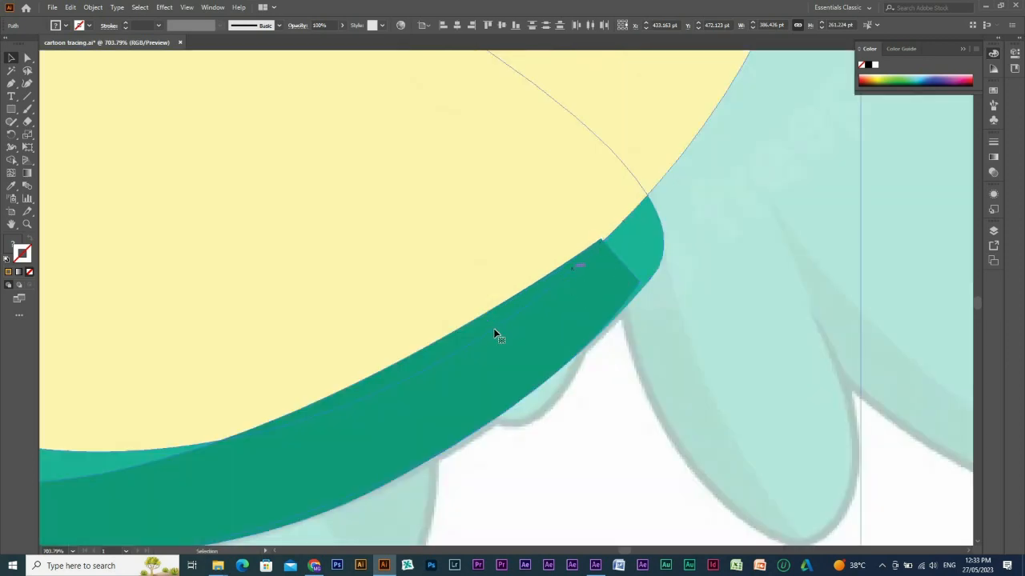
{"action": "left_click", "coordinate": [623, 244], "text": "alt"}
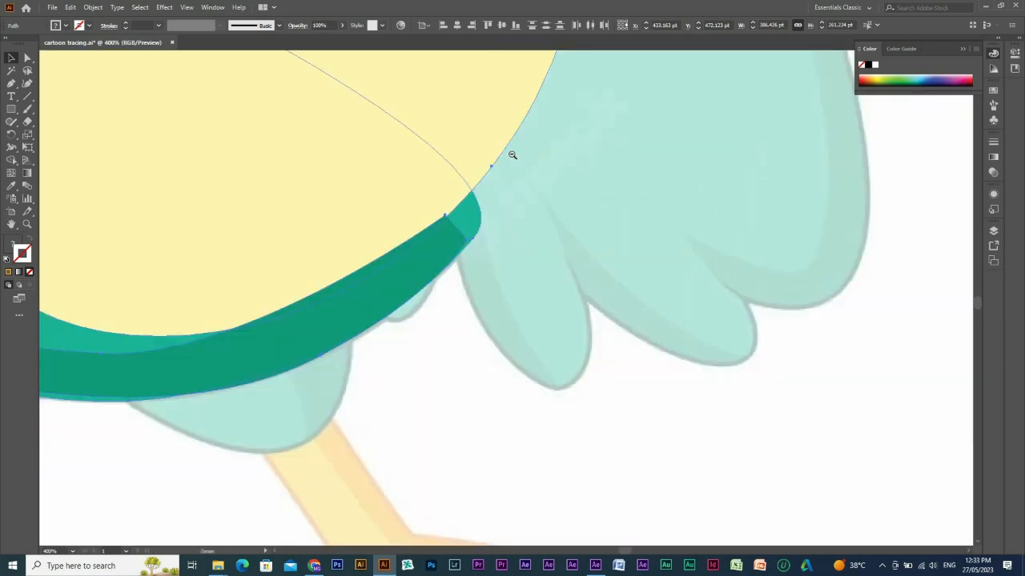
{"action": "left_click", "coordinate": [578, 325], "text": "alt"}
{"action": "left_click", "coordinate": [481, 313], "text": "alt"}
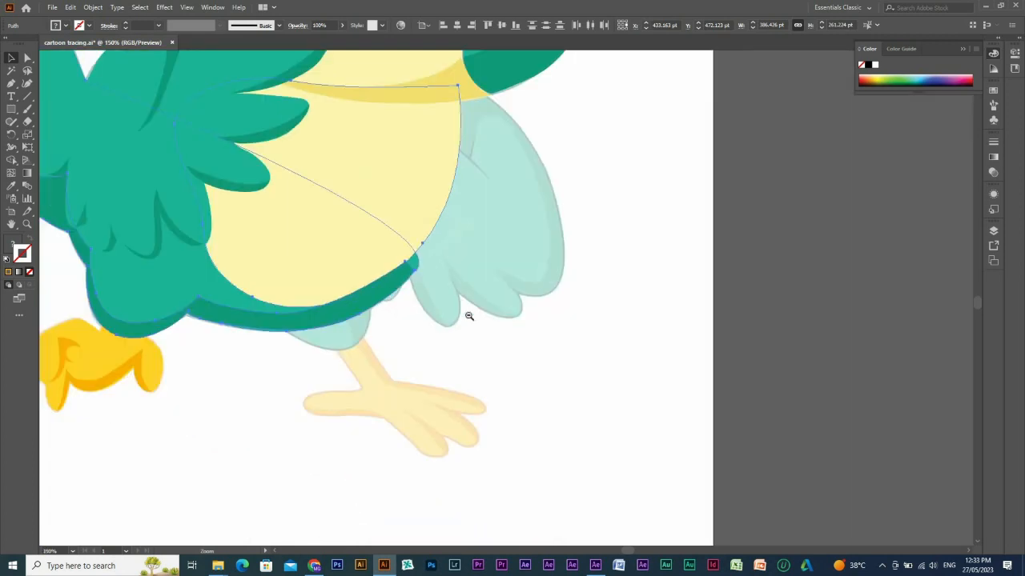
{"action": "left_click", "coordinate": [411, 313], "text": "alt"}
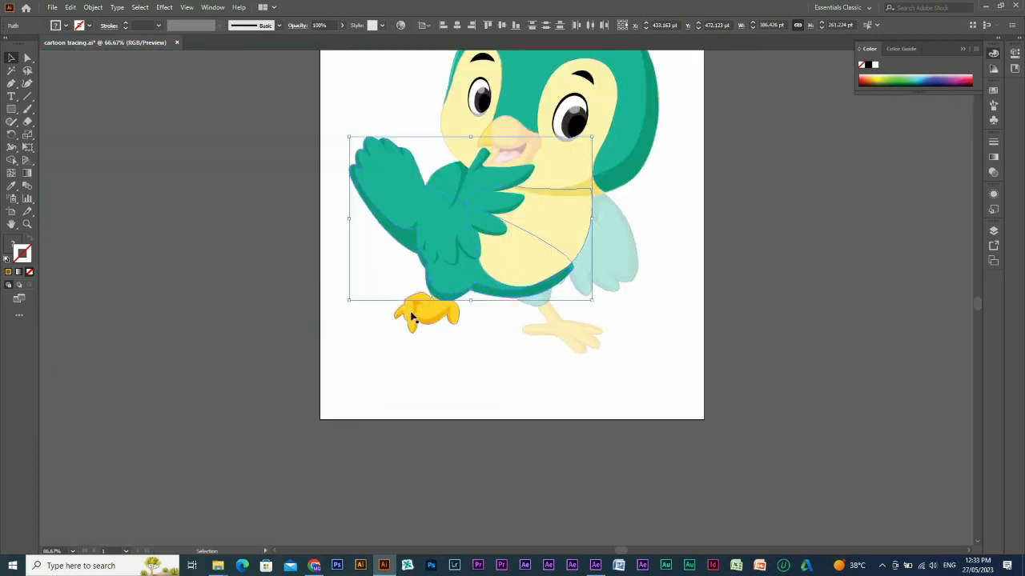
Close the gap between the raised wing's two outermost feathers by adjusting the lower anchor and handle of the upper feather's shading.
{"action": "left_click_drag", "start_coordinate": [539, 269], "coordinate": [537, 282]}
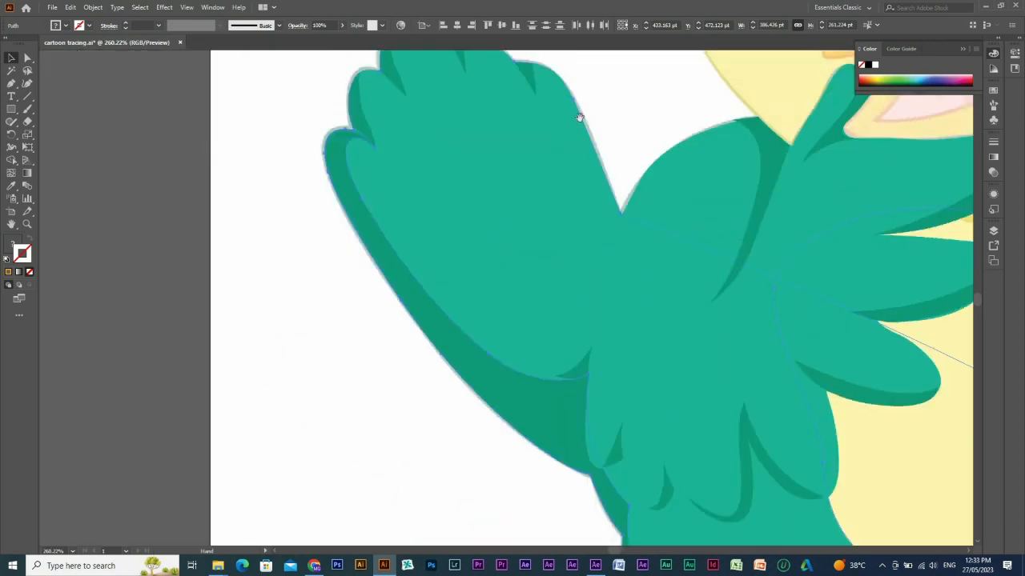
{"action": "key", "text": "v"}
{"action": "key", "text": "ctrl+shift+a"}
{"action": "left_click_drag", "start_coordinate": [438, 365], "coordinate": [438, 306]}
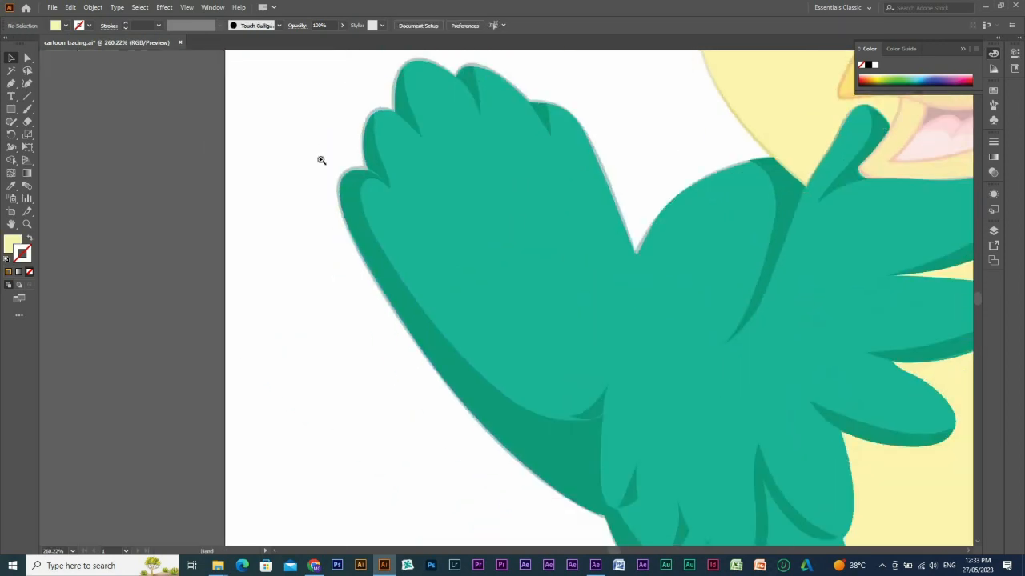
{"action": "left_click_drag", "start_coordinate": [329, 167], "coordinate": [445, 215]}
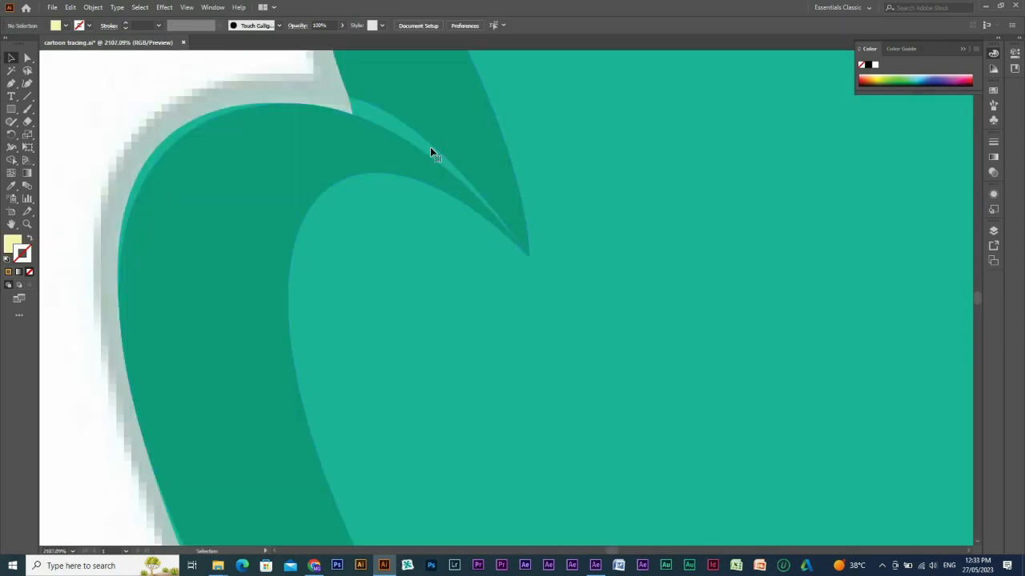
{"action": "key", "text": "a"}
{"action": "left_click", "coordinate": [349, 103]}
{"action": "left_click_drag", "start_coordinate": [350, 103], "coordinate": [353, 117]}
{"action": "left_click_drag", "start_coordinate": [487, 232], "coordinate": [492, 203]}
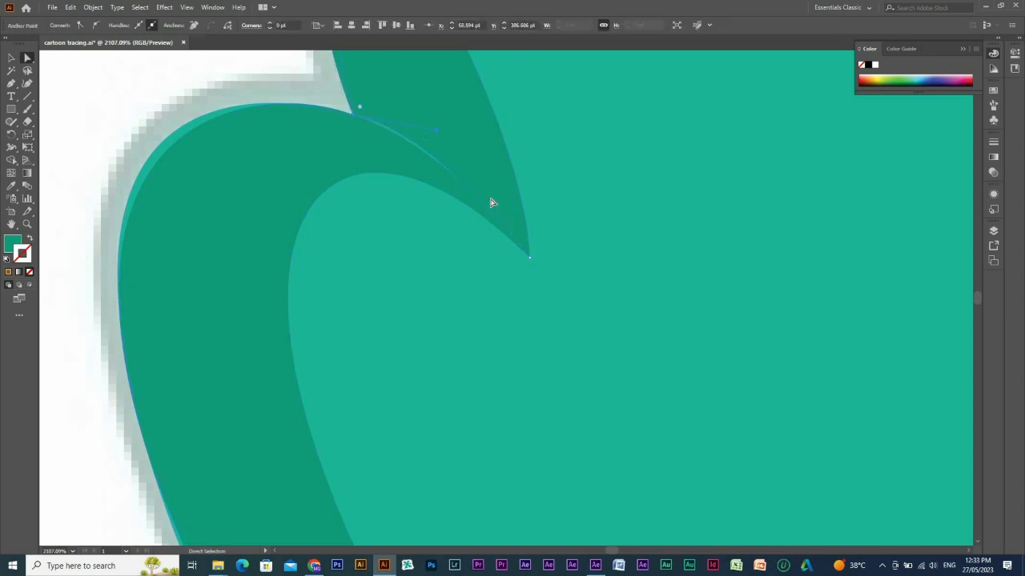
{"action": "left_click_drag", "start_coordinate": [436, 130], "coordinate": [434, 141]}
Adjust the top anchor and its handles on the raised wing's long outer shading to smooth the rounded tip.
{"action": "left_click_drag", "start_coordinate": [267, 205], "coordinate": [469, 215]}
{"action": "left_click", "coordinate": [369, 161]}
{"action": "mouse_move", "coordinate": [490, 113]}
{"action": "left_mouse_down"}
{"action": "mouse_move", "coordinate": [548, 173]}
{"action": "mouse_move", "coordinate": [536, 186]}
{"action": "mouse_move", "coordinate": [520, 148]}
{"action": "mouse_move", "coordinate": [481, 112]}
{"action": "left_mouse_up"}
{"action": "left_click_drag", "start_coordinate": [342, 115], "coordinate": [335, 115]}
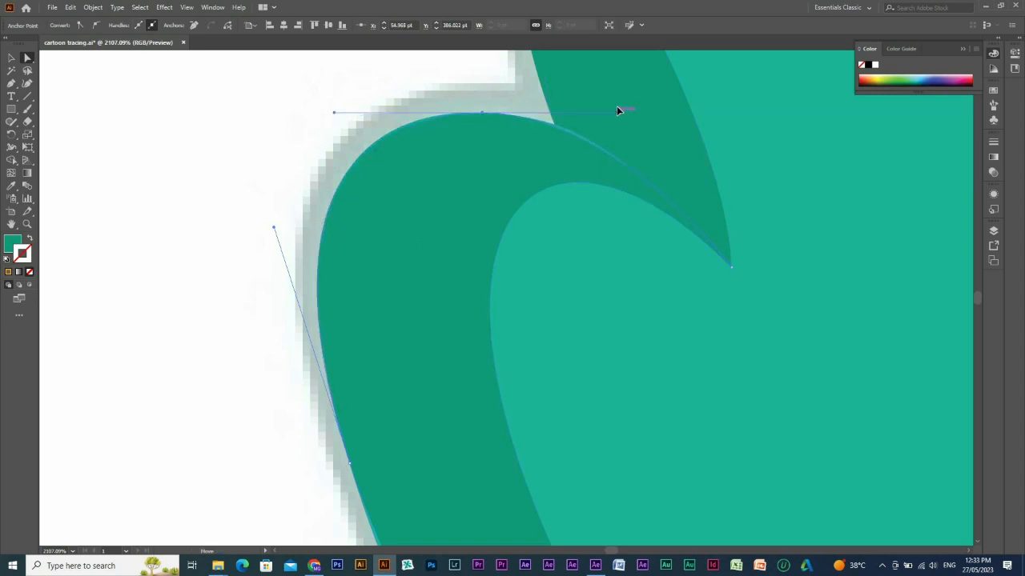
{"action": "left_click_drag", "start_coordinate": [481, 113], "coordinate": [476, 114]}
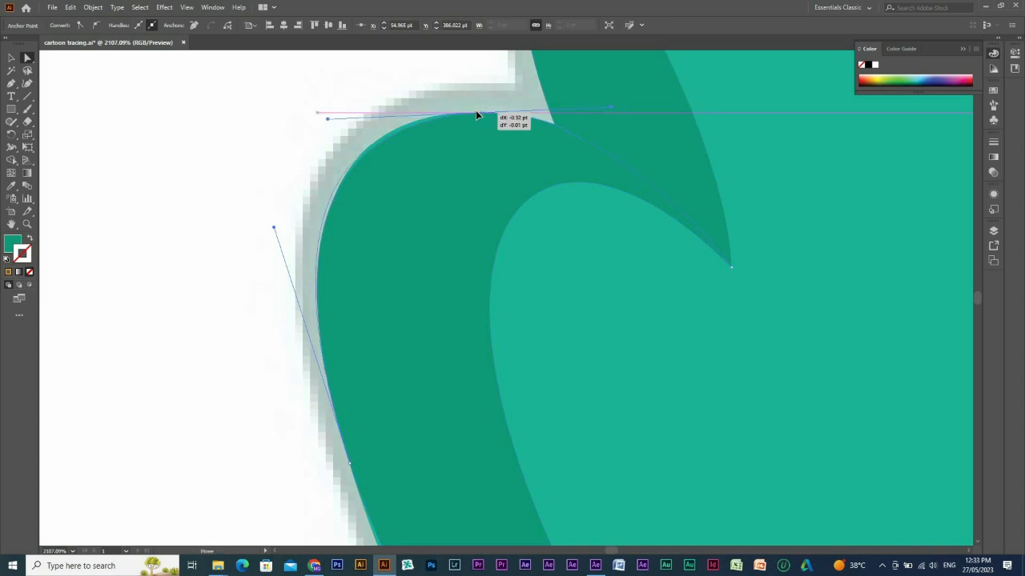
Move the lower anchor of the upper feather's shading onto the curve beneath it to remove the remaining light green sliver.
{"action": "left_click", "coordinate": [574, 200], "text": "ctrl+alt"}
{"action": "left_click", "coordinate": [612, 289], "text": "ctrl+alt"}
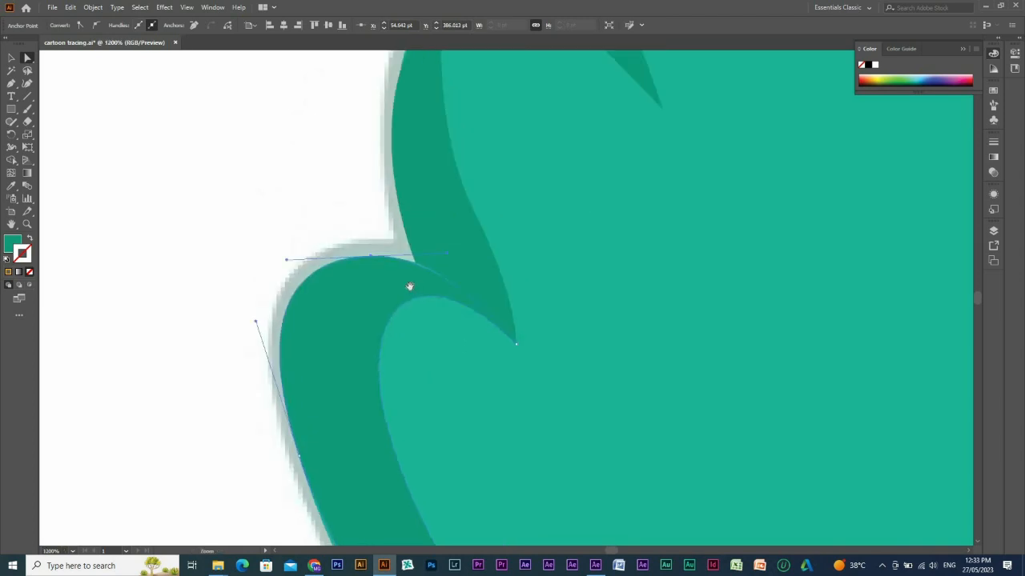
{"action": "left_click", "coordinate": [452, 287]}
{"action": "left_click_drag", "start_coordinate": [377, 234], "coordinate": [516, 307]}
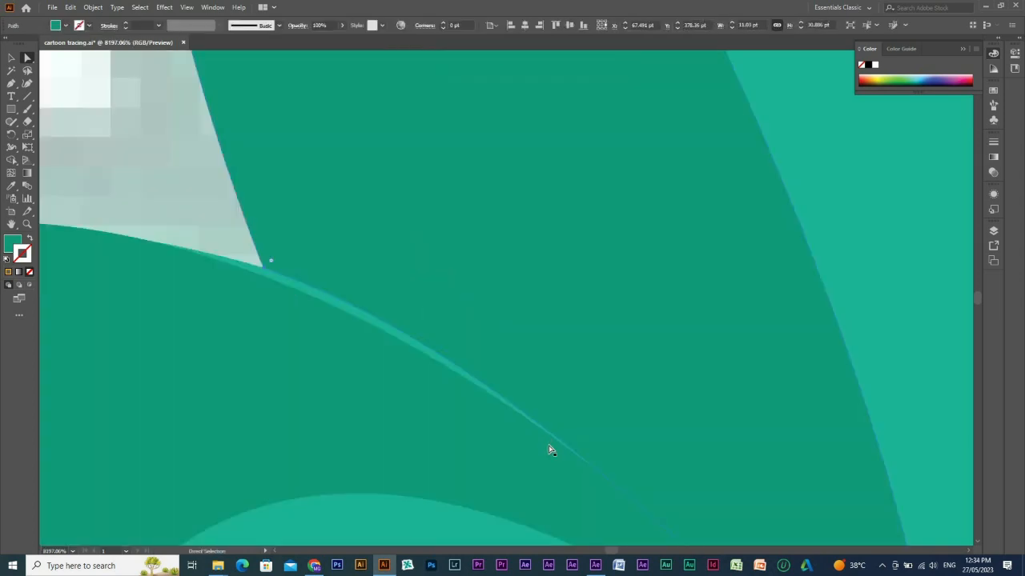
{"action": "left_click_drag", "start_coordinate": [516, 431], "coordinate": [505, 136]}
{"action": "left_click", "coordinate": [633, 401], "text": "ctrl+alt"}
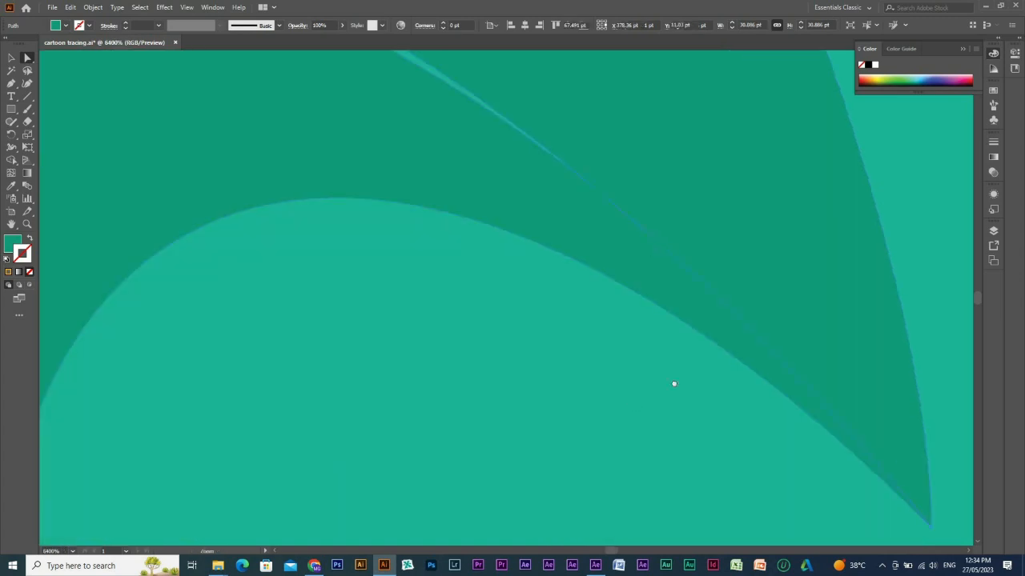
{"action": "left_click_drag", "start_coordinate": [738, 340], "coordinate": [745, 510]}
{"action": "left_click", "coordinate": [552, 313], "text": "ctrl+alt"}
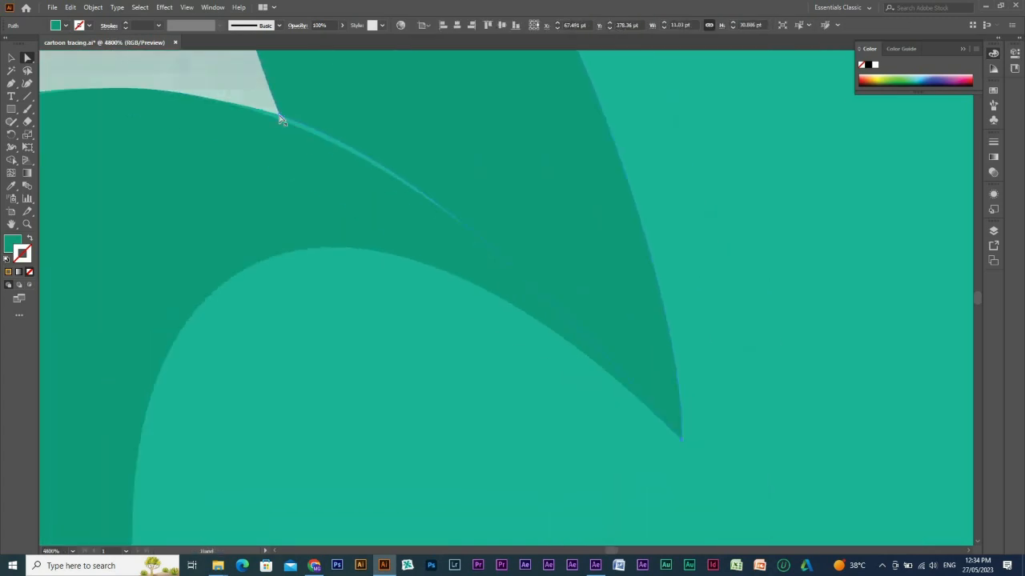
{"action": "left_click", "coordinate": [278, 117]}
{"action": "left_click_drag", "start_coordinate": [279, 118], "coordinate": [277, 121]}
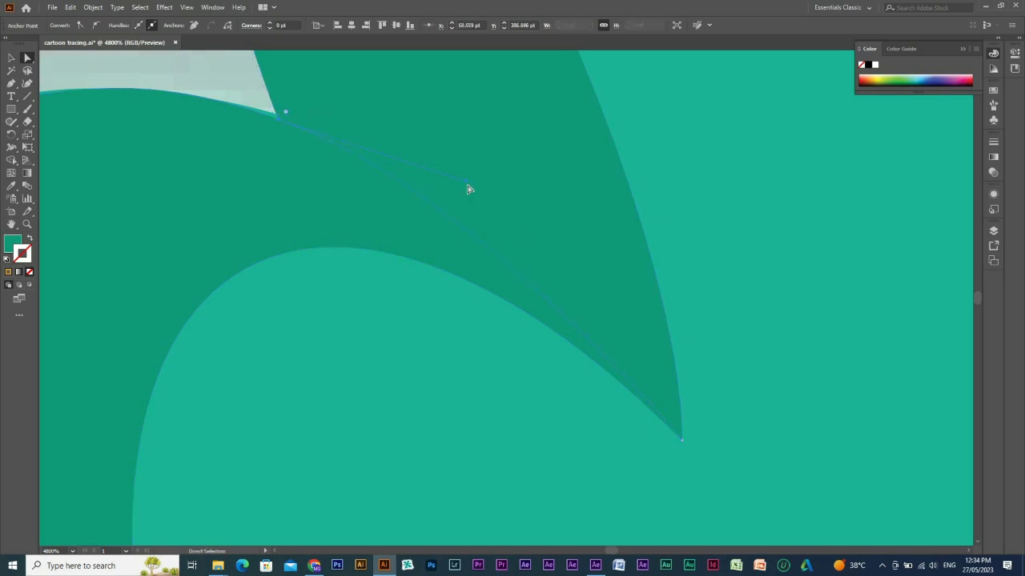
Move the top anchor of the dark shoulder shading onto the edge of the lighter green shoulder beside the face.
{"action": "left_click", "coordinate": [589, 313], "text": "ctrl+alt"}
{"action": "left_click", "coordinate": [524, 186], "text": "ctrl+alt"}
{"action": "left_click_drag", "start_coordinate": [501, 151], "coordinate": [456, 279]}
{"action": "left_click", "coordinate": [553, 280], "text": "ctrl+alt"}
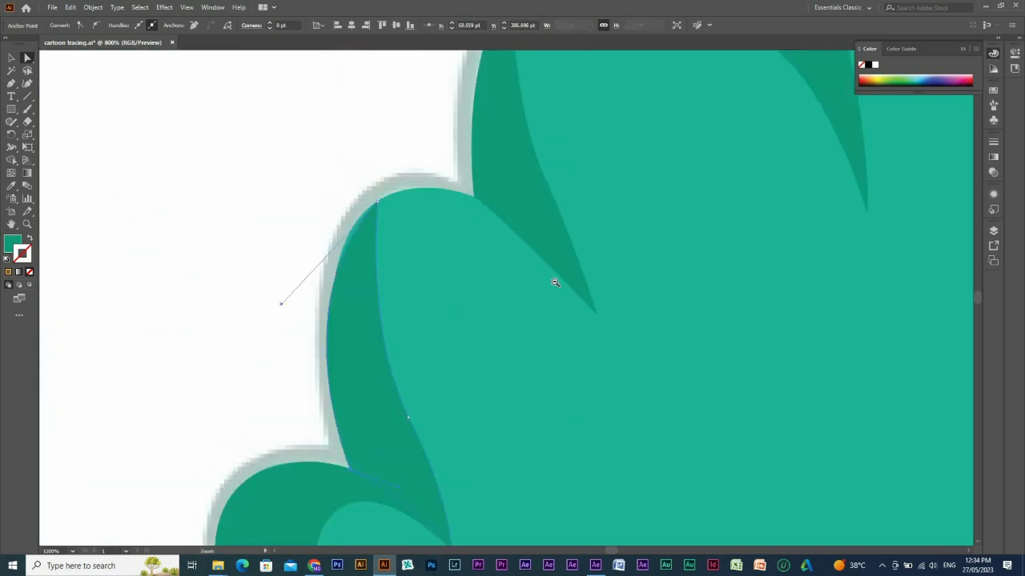
{"action": "left_click", "coordinate": [555, 282], "text": "ctrl+alt"}
{"action": "left_click", "coordinate": [675, 315], "text": "ctrl+alt"}
{"action": "left_click_drag", "start_coordinate": [675, 315], "coordinate": [537, 158]}
{"action": "left_click_drag", "start_coordinate": [596, 250], "coordinate": [556, 205]}
{"action": "left_click_drag", "start_coordinate": [606, 183], "coordinate": [460, 181]}
{"action": "left_click_drag", "start_coordinate": [445, 79], "coordinate": [652, 191]}
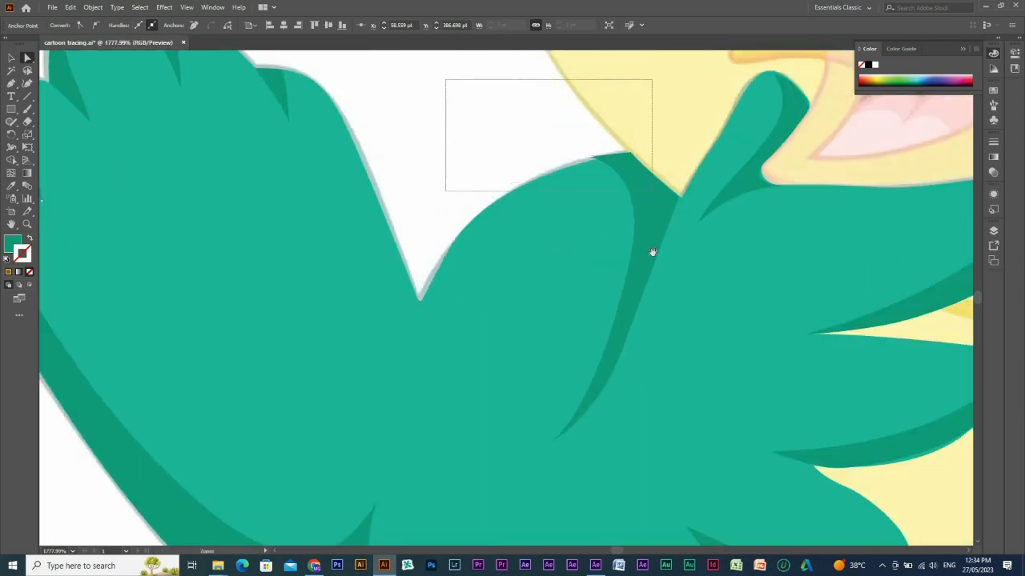
{"action": "left_click", "coordinate": [715, 417]}
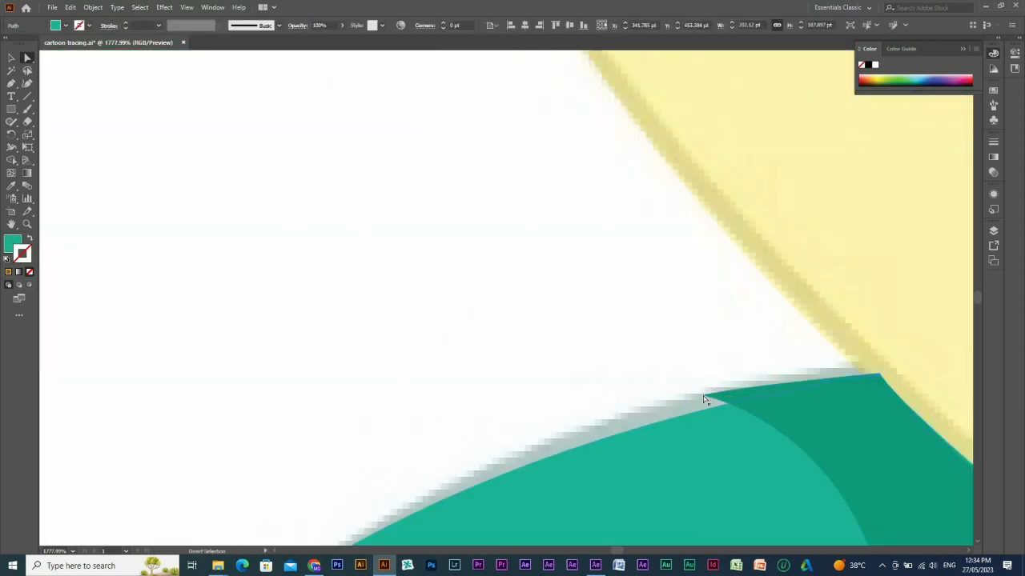
{"action": "left_click", "coordinate": [820, 447]}
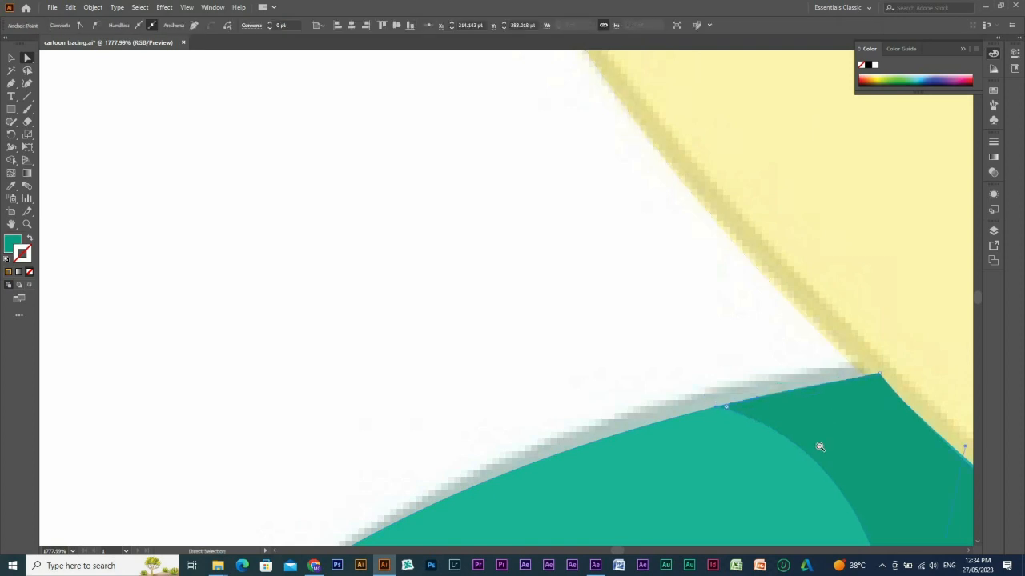
{"action": "left_click", "coordinate": [820, 446], "text": "ctrl+alt"}
{"action": "left_click", "coordinate": [820, 445], "text": "ctrl+alt"}
{"action": "left_click", "coordinate": [656, 422], "text": "ctrl+alt"}
{"action": "left_click", "coordinate": [670, 425], "text": "ctrl+alt"}
{"action": "left_click", "coordinate": [680, 417], "text": "ctrl+alt"}
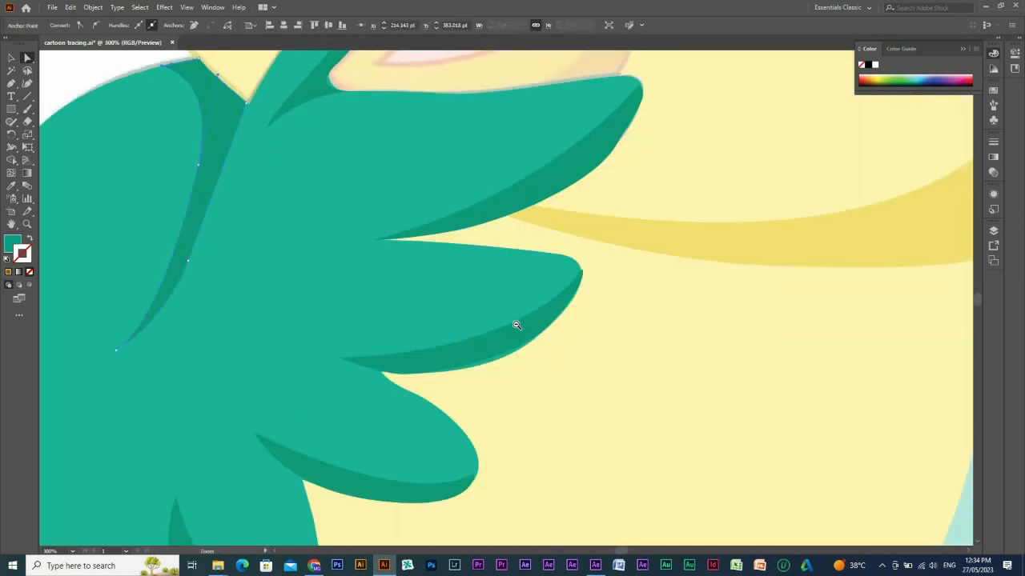
Compare the traced wings, belly and foot with the reference by temporarily moving the selected shapes aside, and undo the move.
{"action": "left_click", "coordinate": [517, 325], "text": "ctrl+alt"}
{"action": "left_click", "coordinate": [768, 402], "text": "ctrl+alt"}
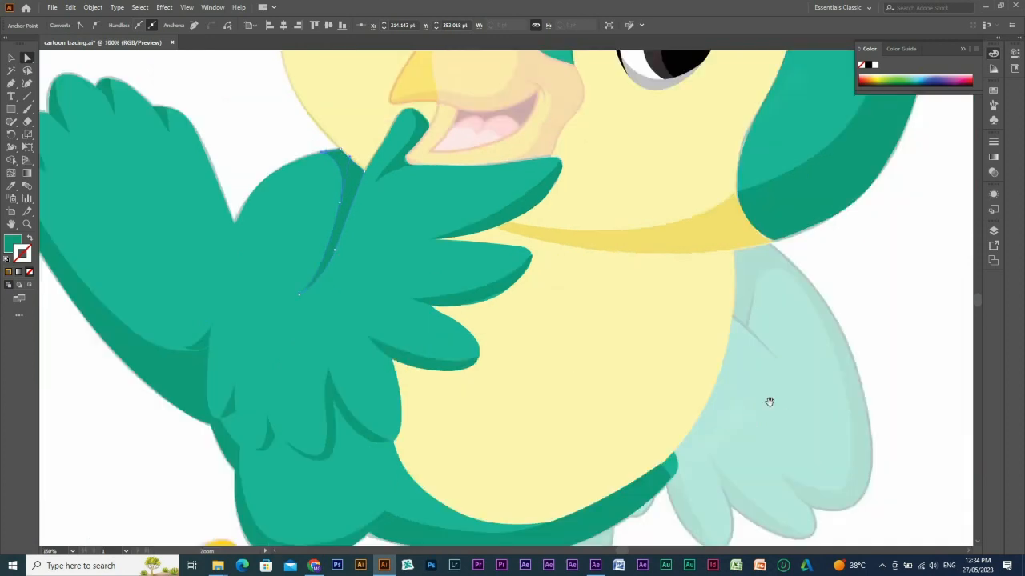
{"action": "left_click", "coordinate": [800, 313], "text": "ctrl+alt"}
{"action": "key", "text": "v"}
{"action": "mouse_move", "coordinate": [607, 292]}
{"action": "left_mouse_down"}
{"action": "mouse_move", "coordinate": [645, 345]}
{"action": "mouse_move", "coordinate": [642, 364]}
{"action": "left_mouse_up"}
{"action": "left_click_drag", "start_coordinate": [428, 153], "coordinate": [752, 381]}
{"action": "left_click", "coordinate": [655, 196]}
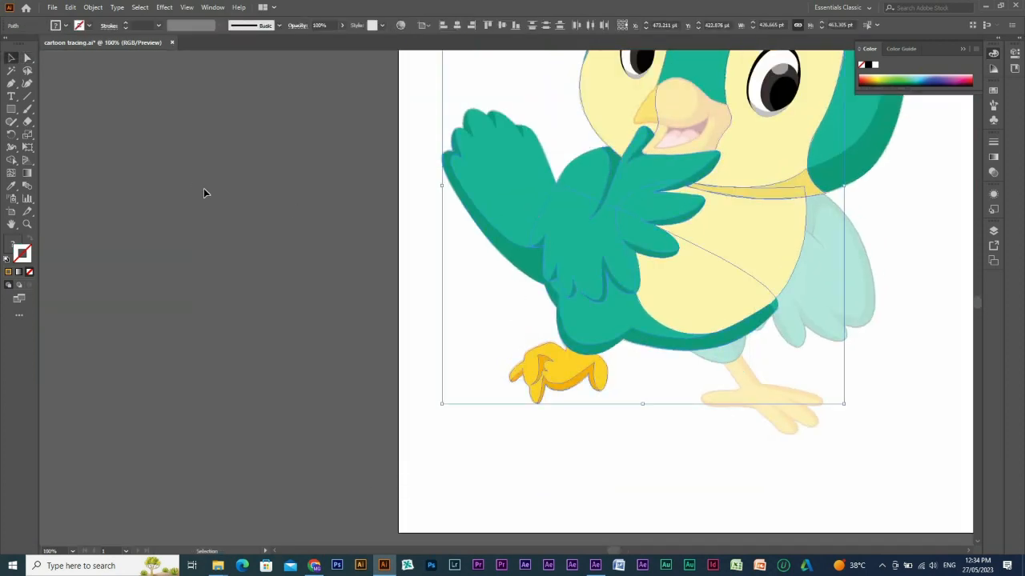
{"action": "left_click_drag", "start_coordinate": [204, 193], "coordinate": [231, 197]}
{"action": "left_click_drag", "start_coordinate": [481, 243], "coordinate": [690, 364], "text": "ctrl"}
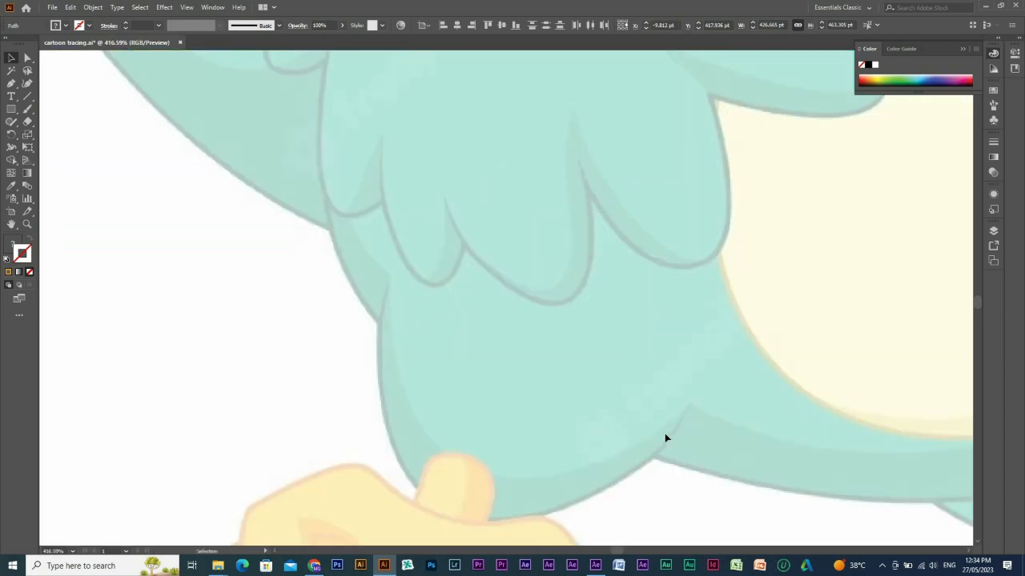
{"action": "key", "text": "ctrl+z"}
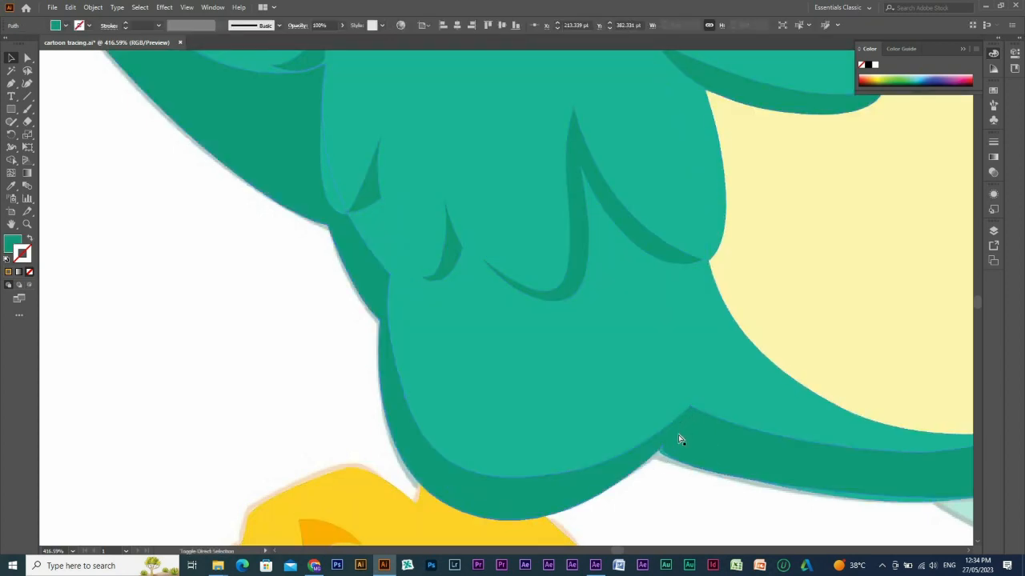
{"action": "key", "text": "ctrl+shift+z"}
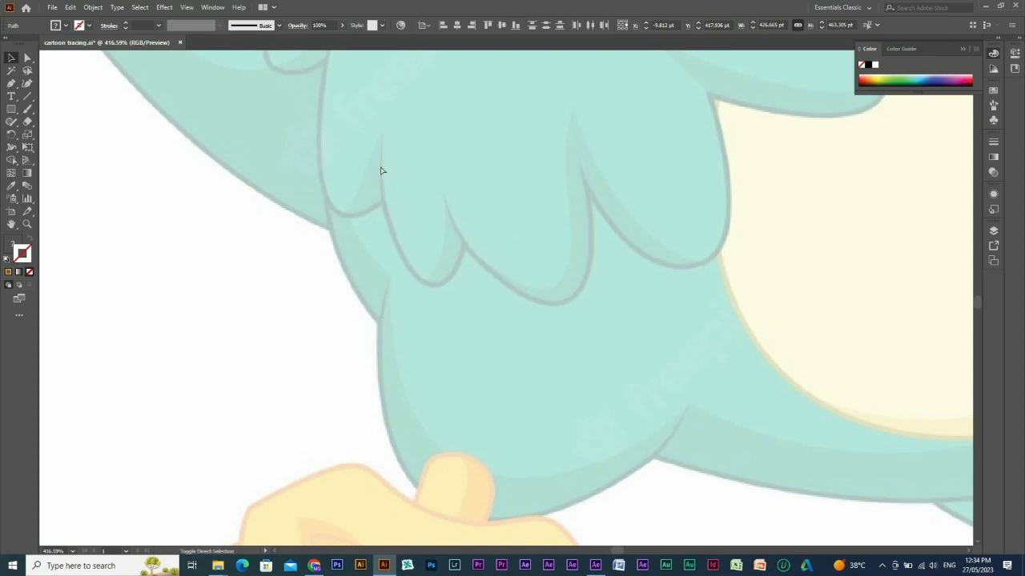
{"action": "key", "text": "ctrl+z"}
Try moving the cream face patch around the smaller eye away from the beak, and undo the move.
{"action": "left_click", "coordinate": [453, 352], "text": "ctrl+alt"}
{"action": "left_click", "coordinate": [486, 319], "text": "ctrl+alt"}
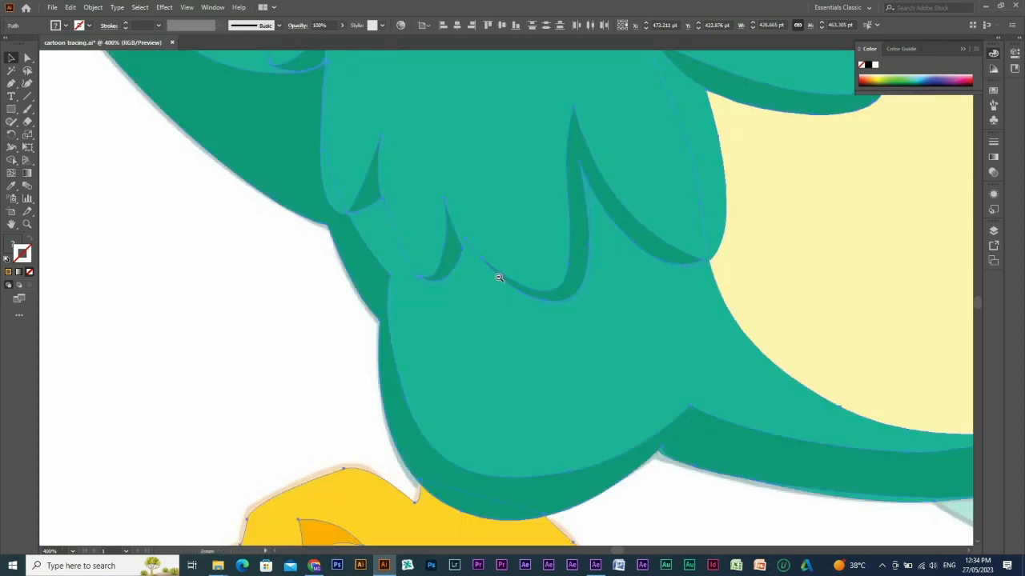
{"action": "left_click", "coordinate": [585, 320], "text": "ctrl+alt"}
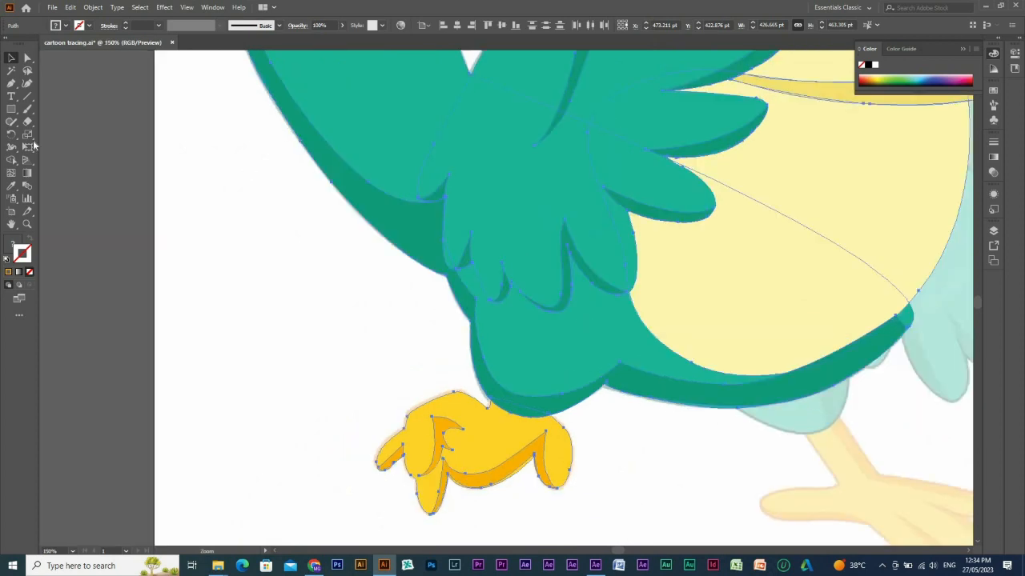
{"action": "key", "text": "ctrl+minus"}
{"action": "left_click_drag", "start_coordinate": [724, 258], "coordinate": [608, 432]}
{"action": "left_click", "coordinate": [700, 376], "text": "ctrl+alt"}
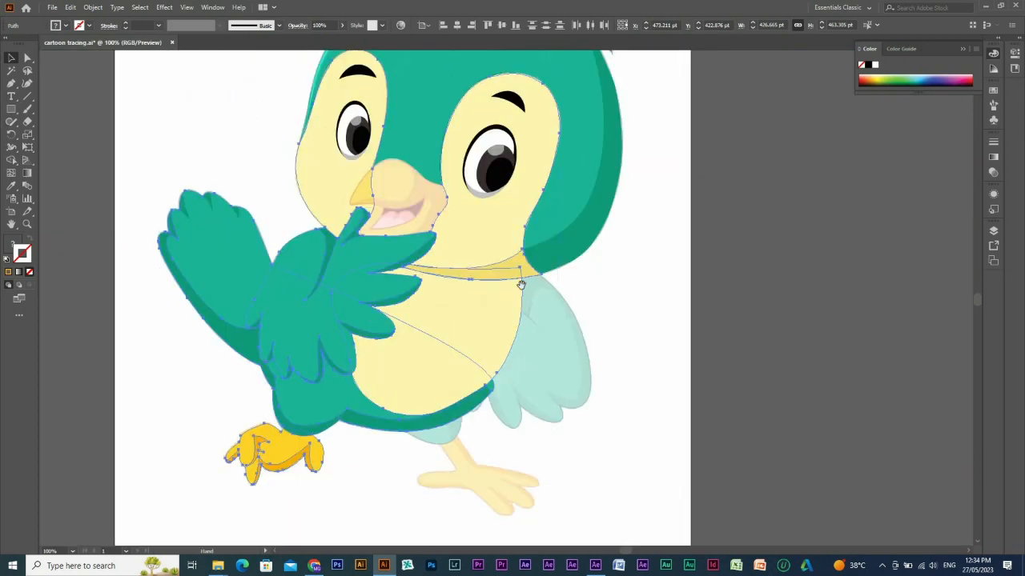
{"action": "left_click_drag", "start_coordinate": [522, 286], "coordinate": [620, 287]}
{"action": "left_click_drag", "start_coordinate": [504, 149], "coordinate": [505, 216]}
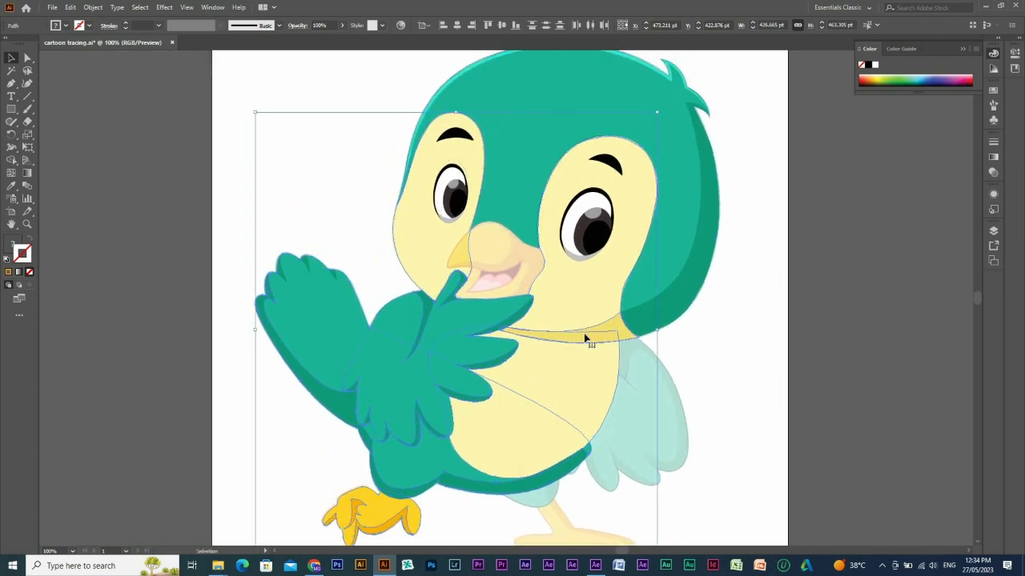
{"action": "left_click", "coordinate": [486, 254]}
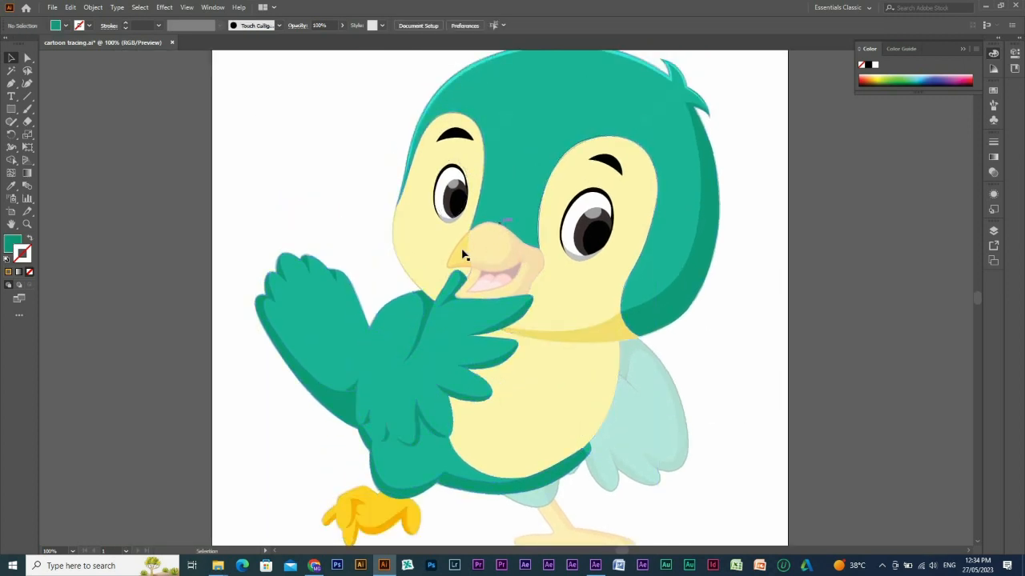
{"action": "left_click_drag", "start_coordinate": [464, 254], "coordinate": [360, 265]}
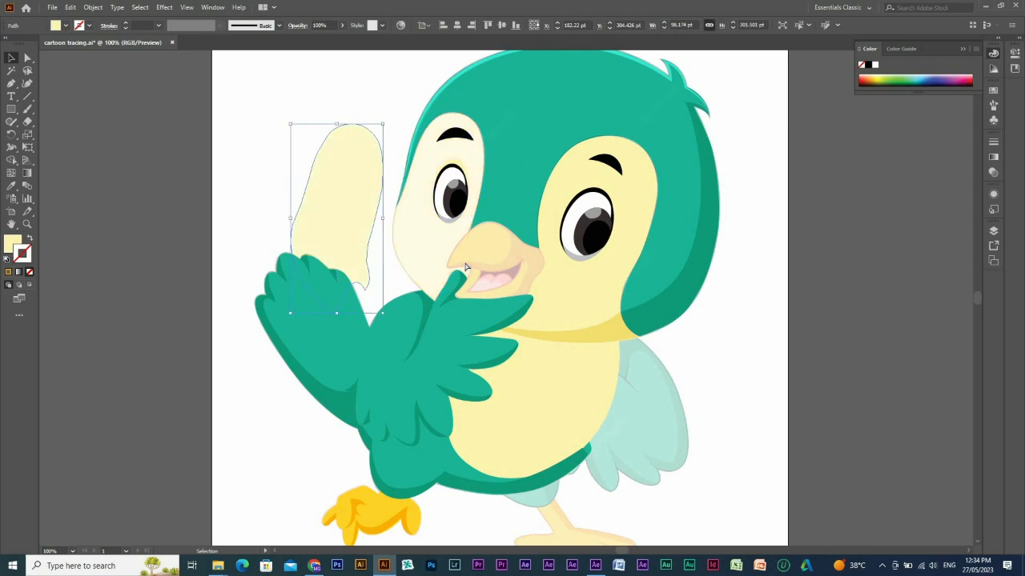
{"action": "key", "text": "ctrl+z"}
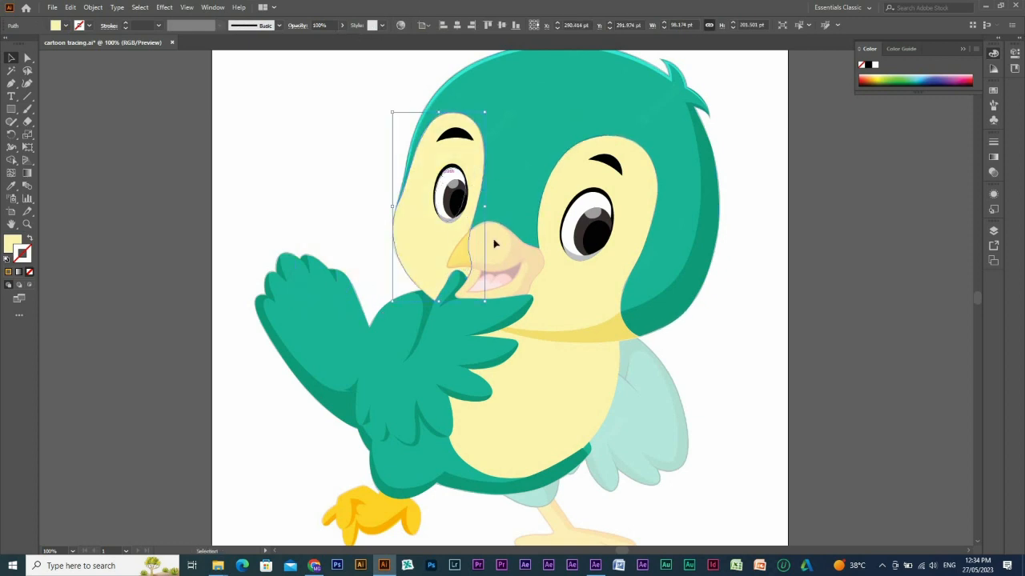
Duplicate the bird reference image into the empty canvas to the right of the artboard.
{"action": "left_click", "coordinate": [519, 260]}
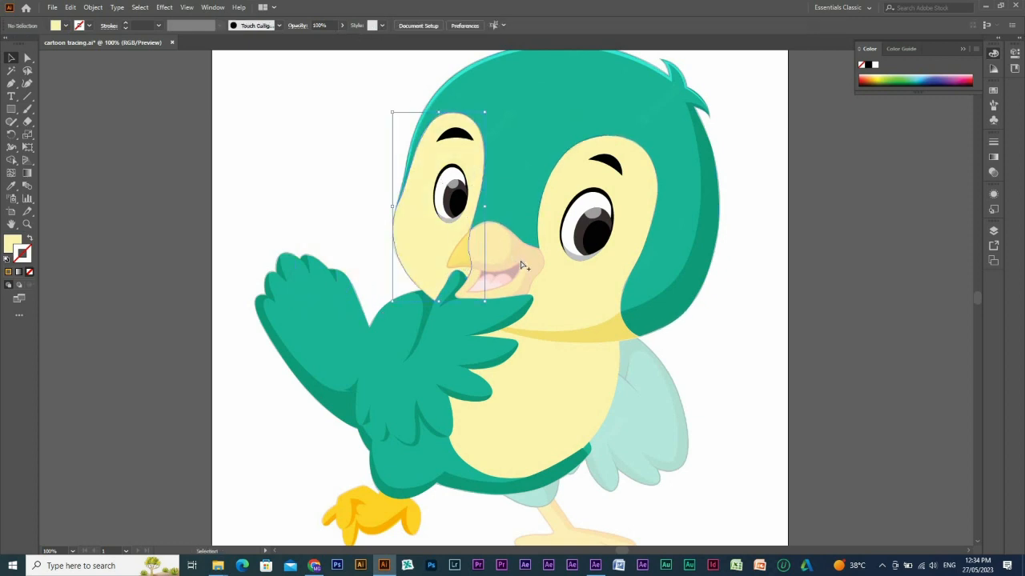
{"action": "left_click", "coordinate": [567, 275]}
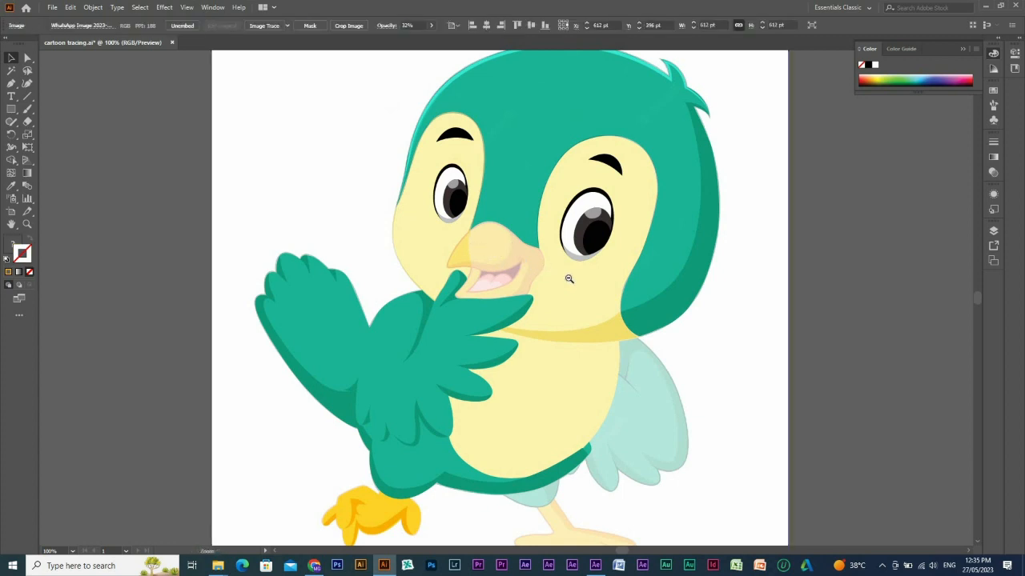
{"action": "key", "text": "ctrl+minus"}
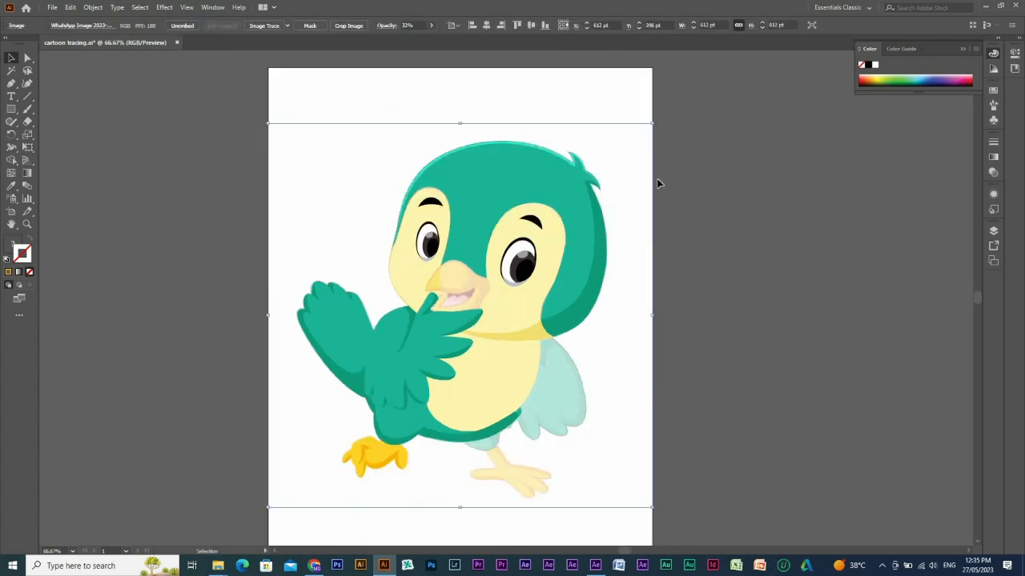
{"action": "left_click", "coordinate": [663, 245]}
{"action": "left_click_drag", "start_coordinate": [663, 244], "coordinate": [393, 254]}
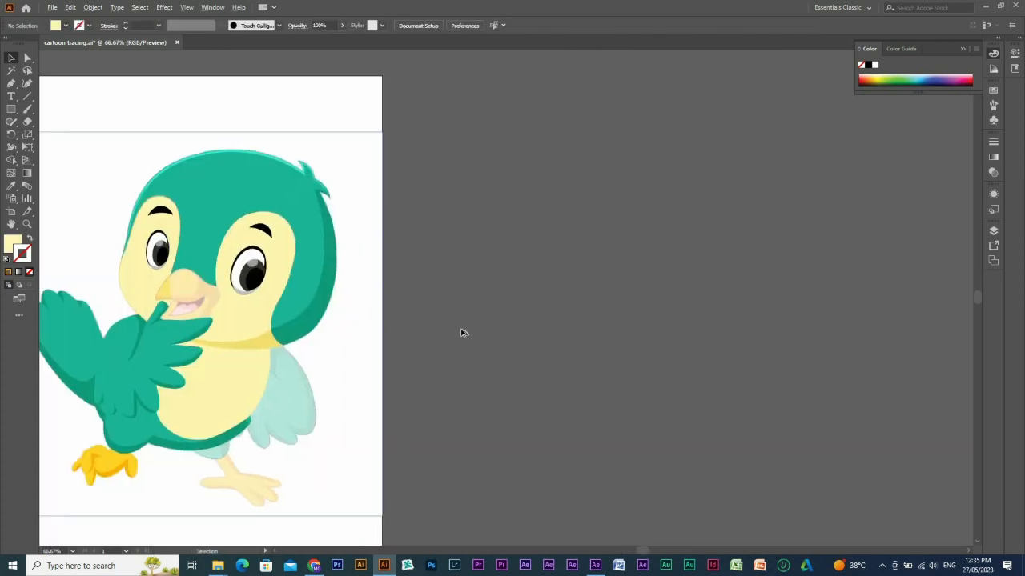
{"action": "left_click_drag", "start_coordinate": [461, 333], "coordinate": [796, 311]}
Set the opacity of the original reference image on the artboard to 100%.
{"action": "left_click", "coordinate": [353, 389]}
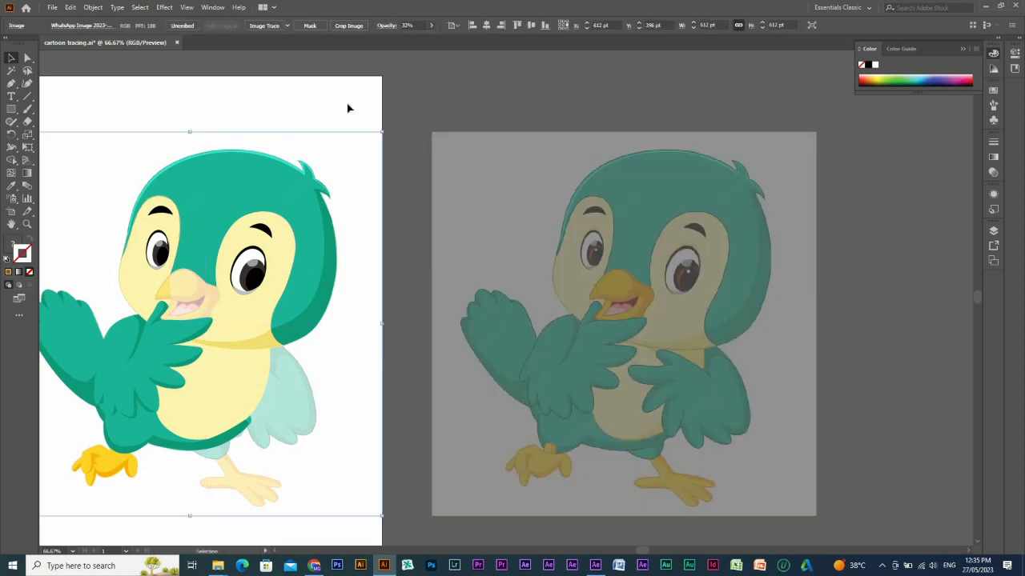
{"action": "left_click", "coordinate": [431, 26]}
{"action": "left_click_drag", "start_coordinate": [405, 37], "coordinate": [512, 45]}
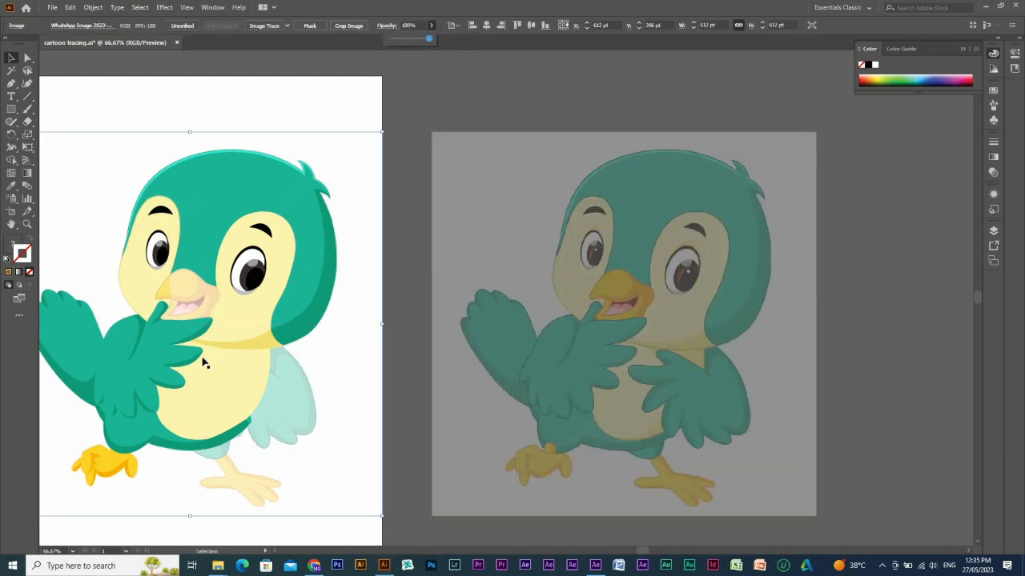
Check the traced bird on its own by temporarily hiding the reference image on the artboard, and show the image again.
{"action": "left_click_drag", "start_coordinate": [484, 484], "coordinate": [698, 449]}
{"action": "left_click_drag", "start_coordinate": [206, 163], "coordinate": [698, 449]}
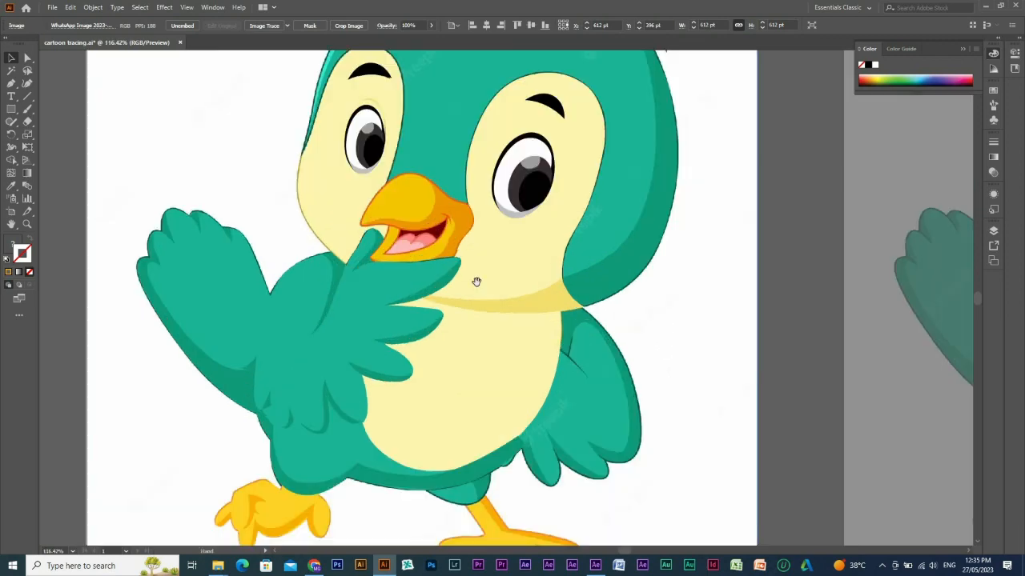
{"action": "left_click", "coordinate": [550, 336], "text": "ctrl+alt"}
{"action": "left_click", "coordinate": [550, 336], "text": "ctrl+alt"}
{"action": "left_click", "coordinate": [550, 336], "text": "ctrl+alt"}
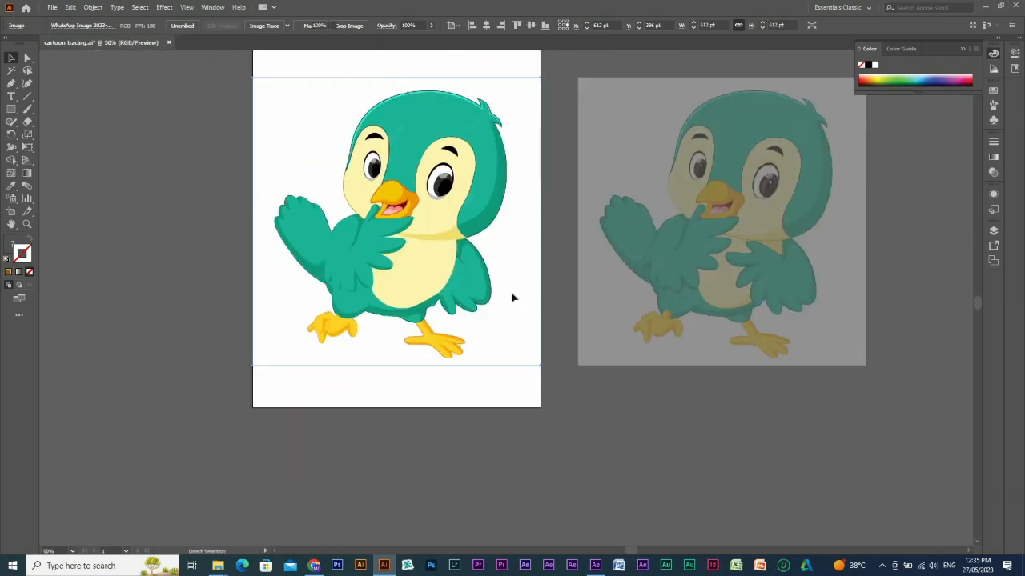
{"action": "key", "text": "ctrl+3"}
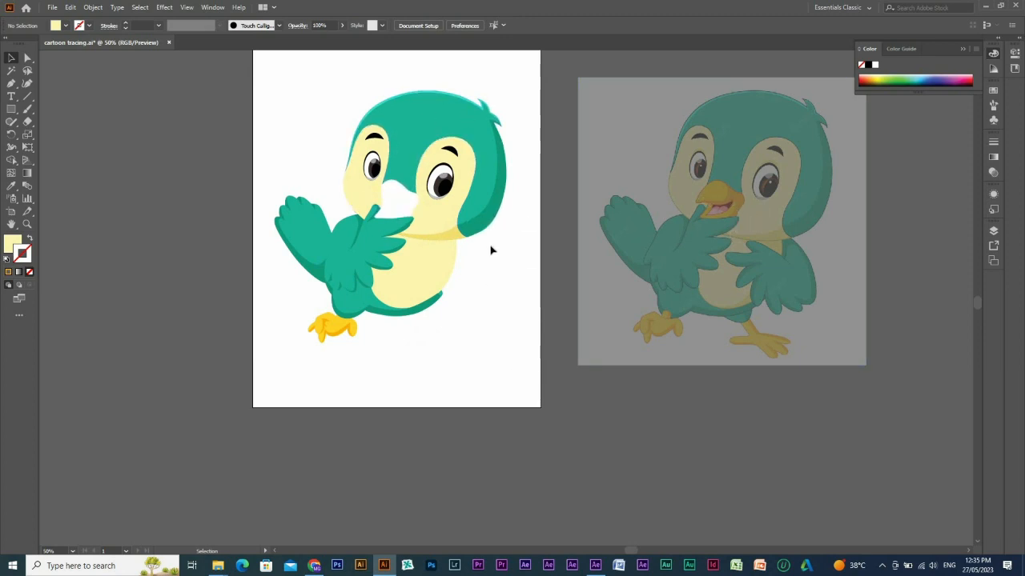
{"action": "left_click_drag", "start_coordinate": [441, 337], "coordinate": [491, 286]}
{"action": "key", "text": "ctrl+alt+3"}
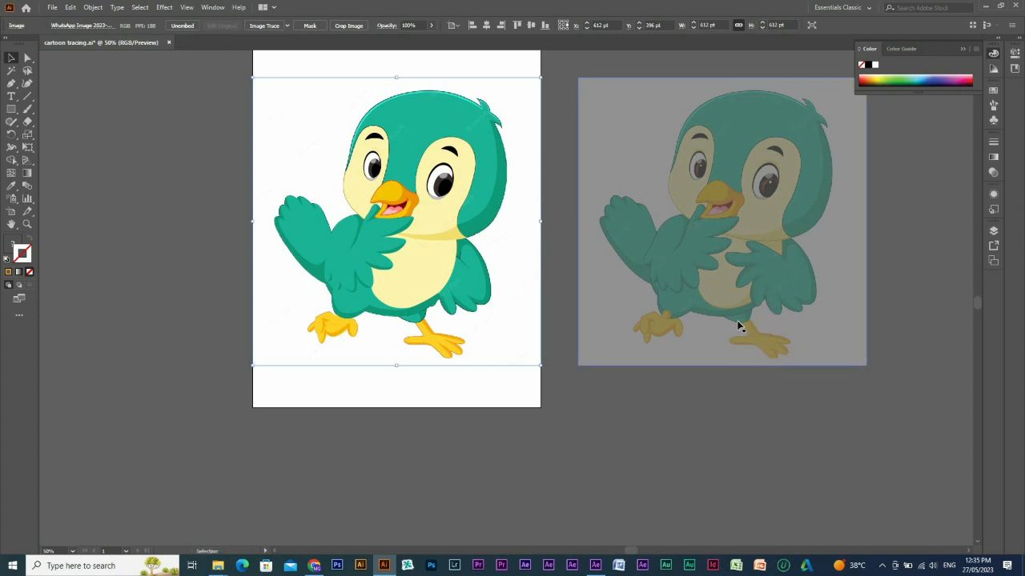
Select all traced bird shapes on the artboard and hide them so that only the reference remains.
{"action": "left_click", "coordinate": [550, 144]}
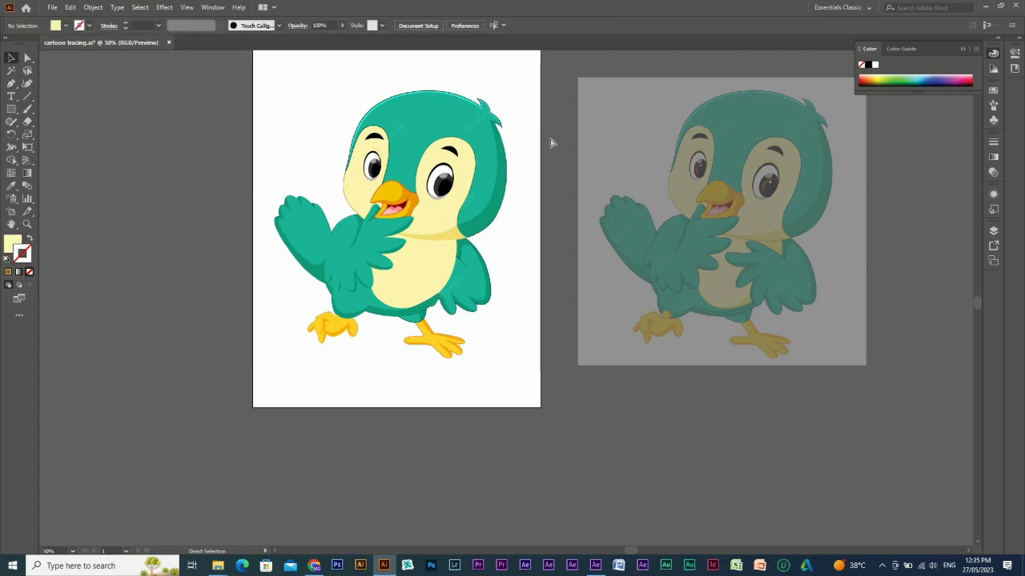
{"action": "left_click_drag", "start_coordinate": [551, 78], "coordinate": [160, 364]}
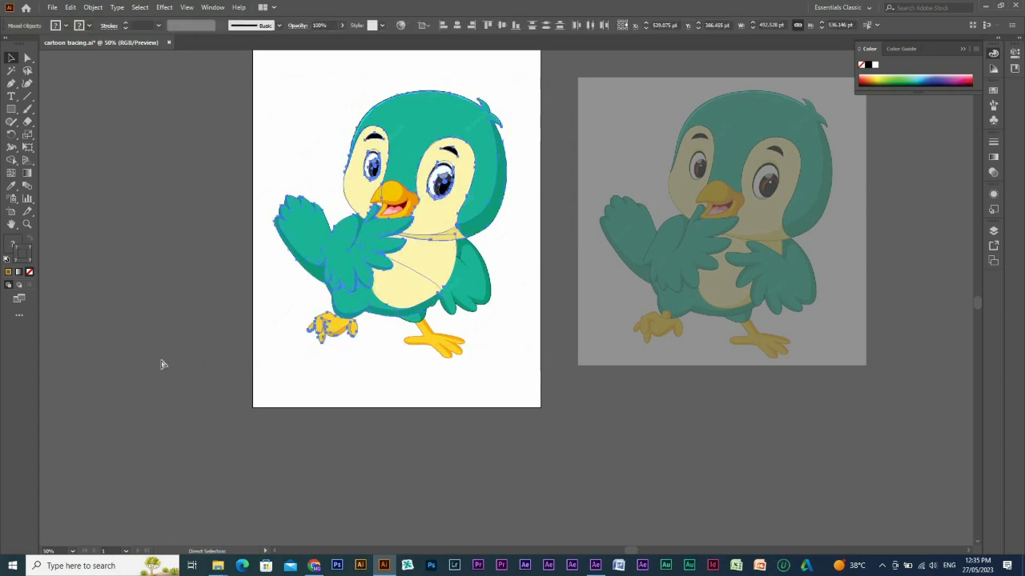
{"action": "key", "text": "ctrl+3"}
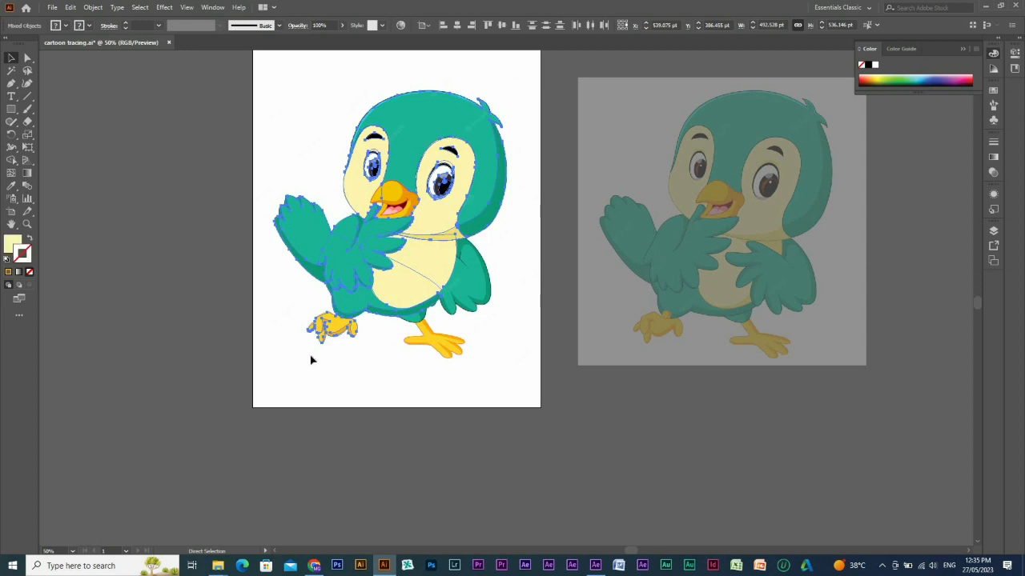
Trace the outer edge of the lowered wing with the Pen tool, from the neck to the notch below its outermost feather.
{"action": "key", "text": "p"}
{"action": "left_click_drag", "start_coordinate": [366, 220], "coordinate": [510, 330]}
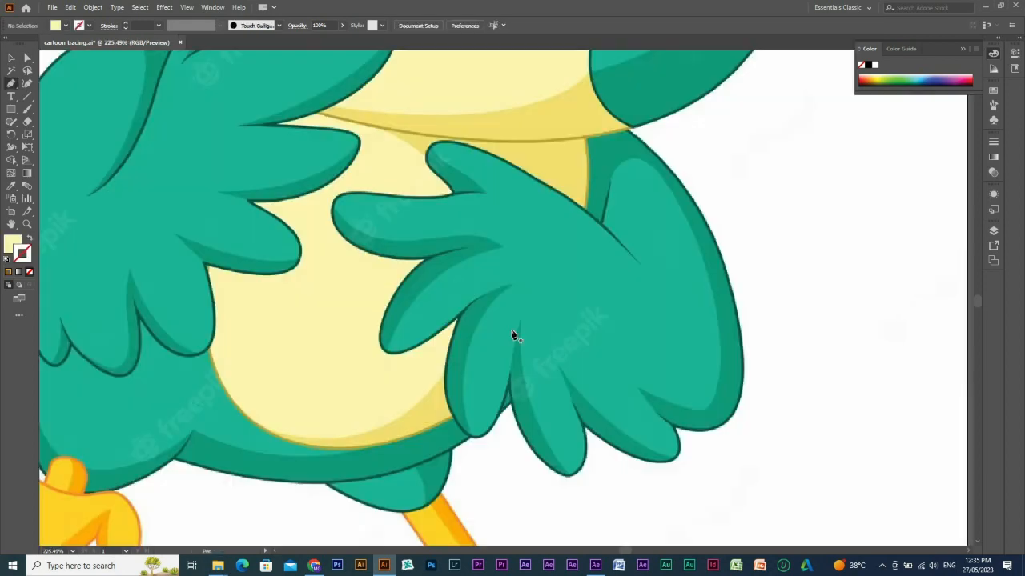
{"action": "left_click_drag", "start_coordinate": [635, 190], "coordinate": [618, 216]}
{"action": "left_click_drag", "start_coordinate": [854, 383], "coordinate": [396, 82]}
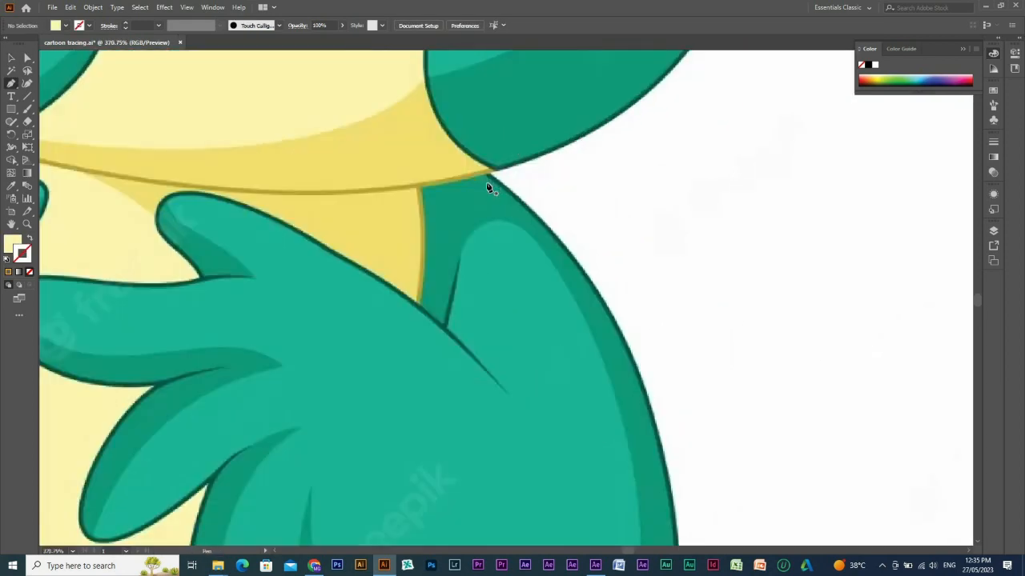
{"action": "left_click", "coordinate": [485, 175]}
{"action": "left_click_drag", "start_coordinate": [612, 331], "coordinate": [552, 178]}
{"action": "left_click_drag", "start_coordinate": [575, 214], "coordinate": [463, 307]}
{"action": "scroll", "coordinate": [613, 304], "scroll_direction": "down", "scroll_amount": 3}
{"action": "left_click", "coordinate": [498, 328]}
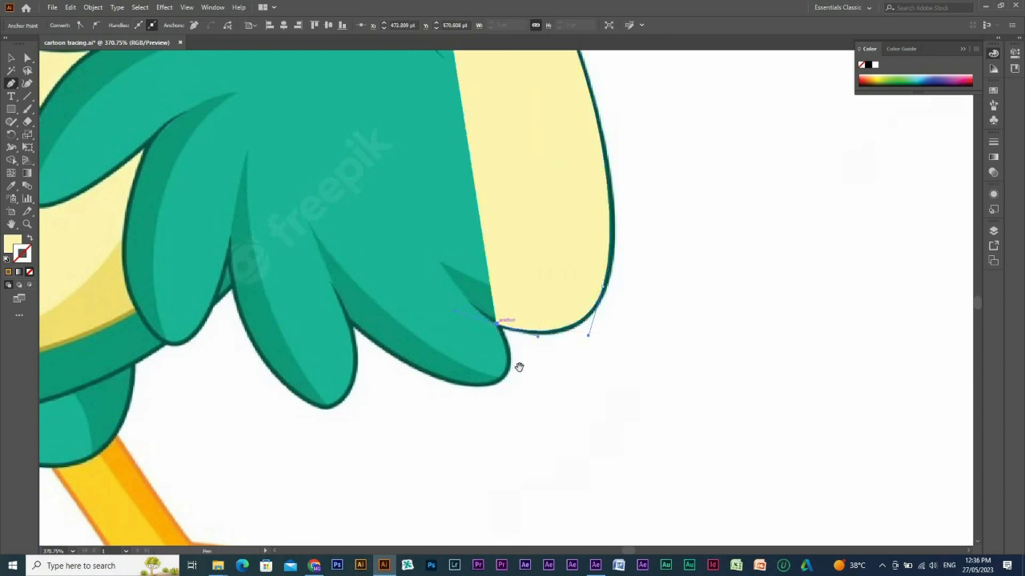
Continue the lowered wing's outline around the second feather to its next notch, and swap the path's fill and stroke.
{"action": "scroll", "coordinate": [562, 284], "scroll_direction": "down", "scroll_amount": 2}
{"action": "scroll", "coordinate": [563, 284], "scroll_direction": "left", "scroll_amount": 1}
{"action": "left_click_drag", "start_coordinate": [548, 282], "coordinate": [528, 297]}
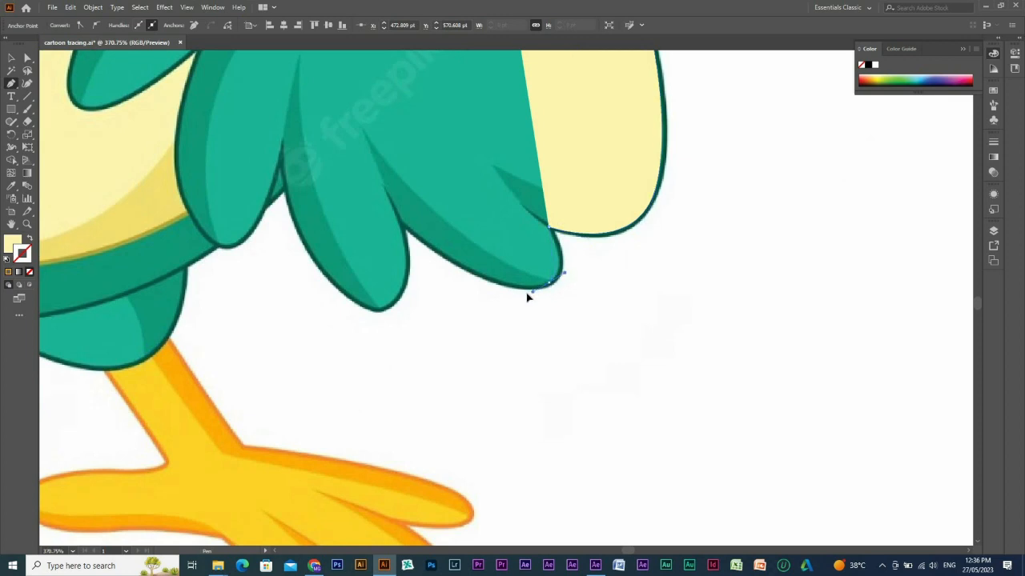
{"action": "left_click_drag", "start_coordinate": [403, 225], "coordinate": [368, 186]}
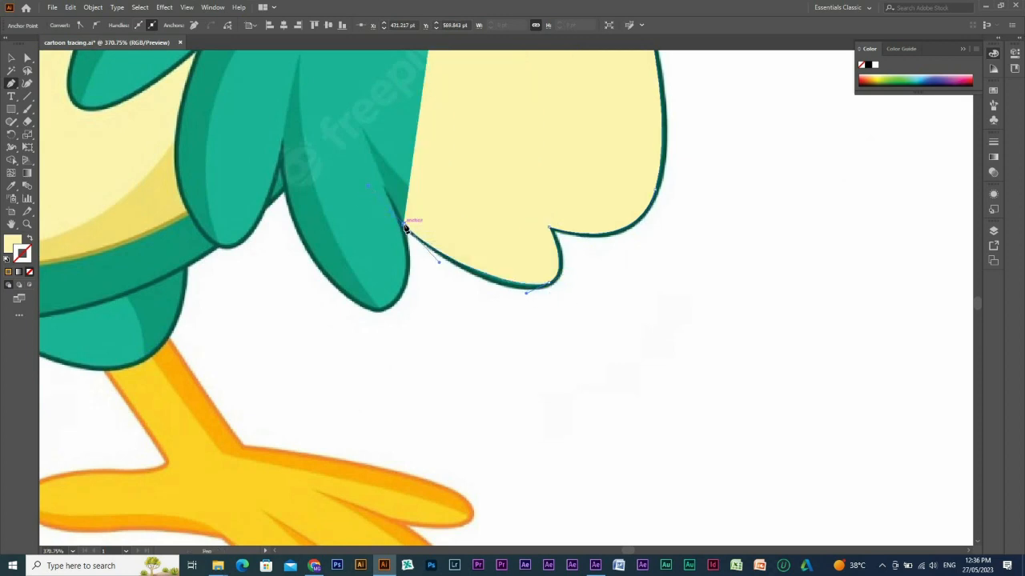
{"action": "key", "text": "ctrl+z"}
{"action": "left_click_drag", "start_coordinate": [400, 217], "coordinate": [369, 179]}
{"action": "key", "text": "shift+x"}
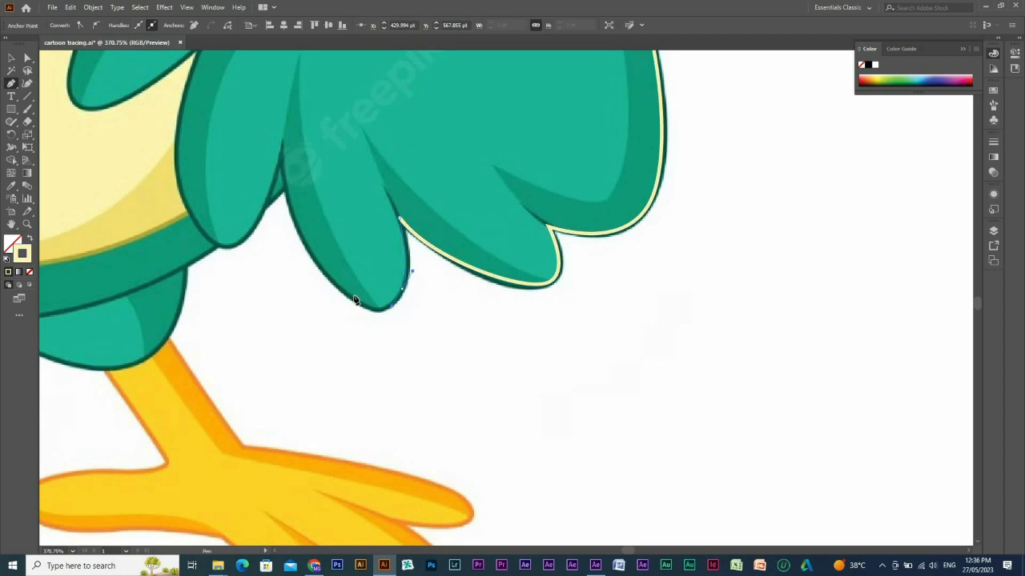
Extend the lowered wing's outline around the third feather's pointed tip and up to the notch beside the fourth feather.
{"action": "left_click_drag", "start_coordinate": [391, 307], "coordinate": [331, 279]}
{"action": "left_click_drag", "start_coordinate": [301, 240], "coordinate": [288, 234]}
{"action": "left_click_drag", "start_coordinate": [282, 148], "coordinate": [309, 241]}
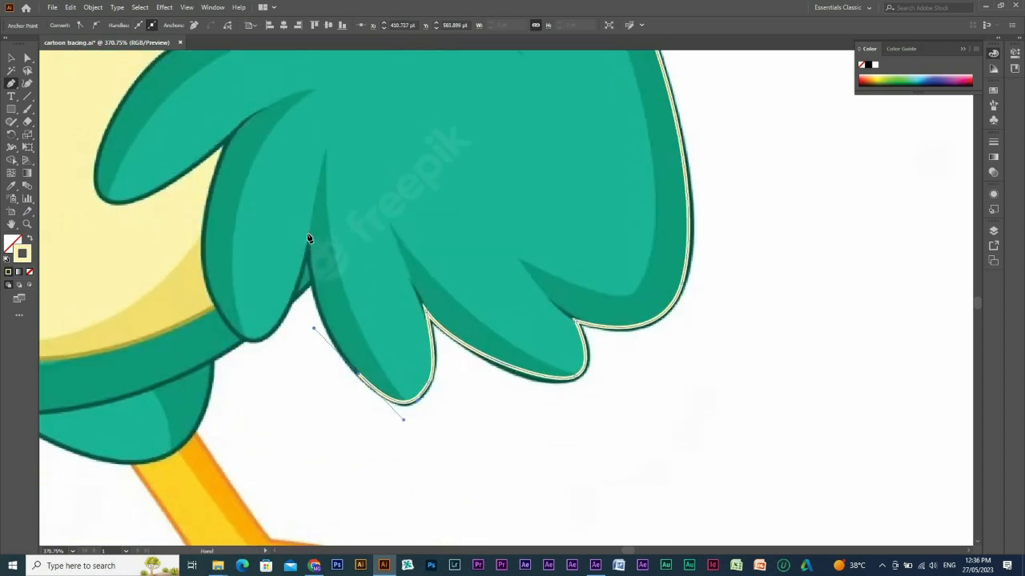
{"action": "left_click", "coordinate": [309, 238]}
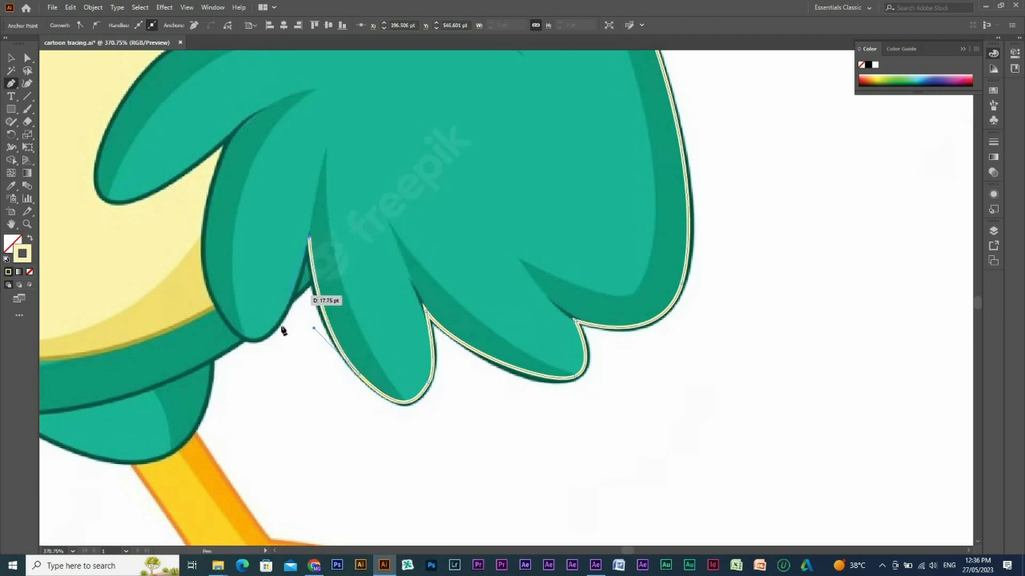
Continue the lowered wing's Pen outline around the fourth feather's rounded tip and up to the notch beside the fifth feather.
{"action": "left_click_drag", "start_coordinate": [275, 327], "coordinate": [258, 342]}
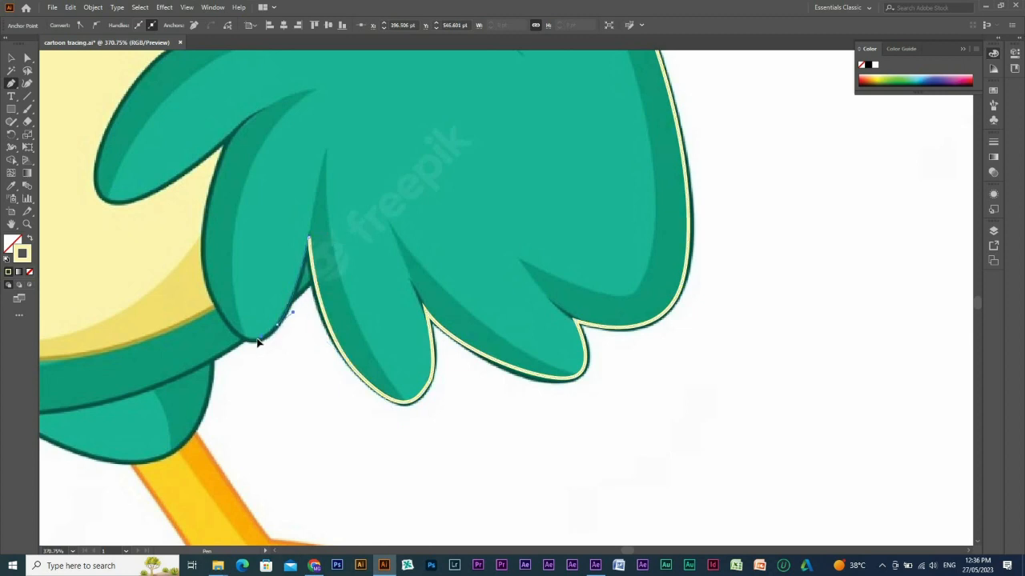
{"action": "left_click", "coordinate": [219, 310]}
{"action": "left_click_drag", "start_coordinate": [199, 272], "coordinate": [199, 273]}
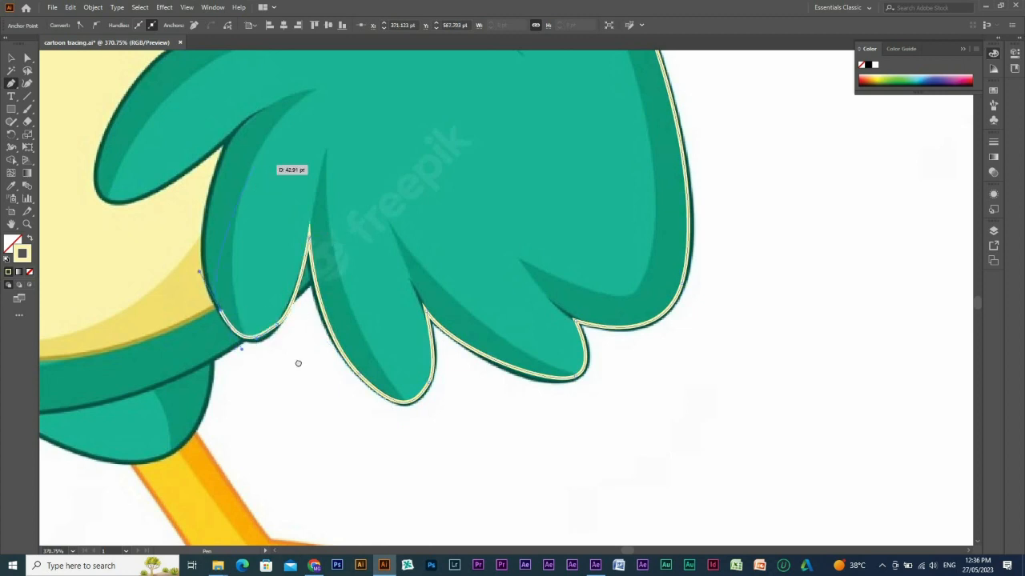
{"action": "left_click_drag", "start_coordinate": [263, 125], "coordinate": [315, 332]}
{"action": "left_click", "coordinate": [293, 340]}
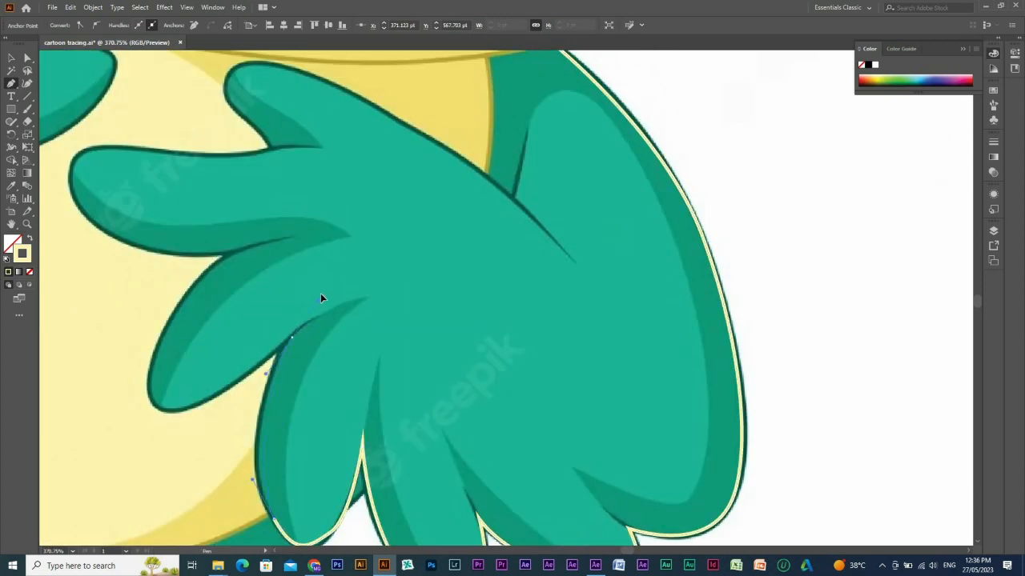
{"action": "left_click_drag", "start_coordinate": [333, 284], "coordinate": [332, 281]}
{"action": "left_click", "coordinate": [292, 339]}
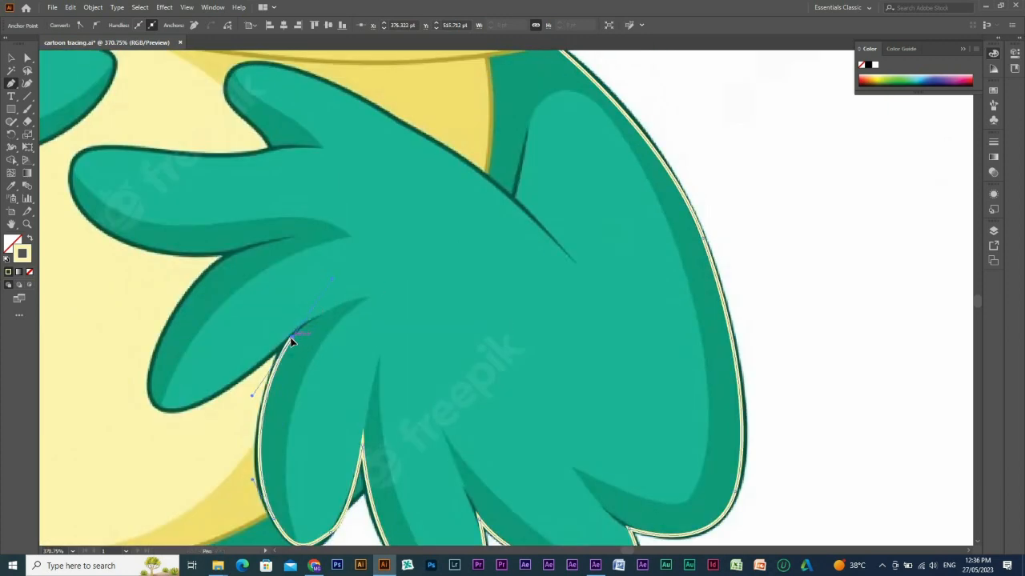
Extend the wing outline around the fifth feather's tip to a corner point in the notch below the sixth feather.
{"action": "mouse_move", "coordinate": [227, 388]}
{"action": "left_mouse_down"}
{"action": "mouse_move", "coordinate": [207, 397]}
{"action": "mouse_move", "coordinate": [145, 369]}
{"action": "left_mouse_up"}
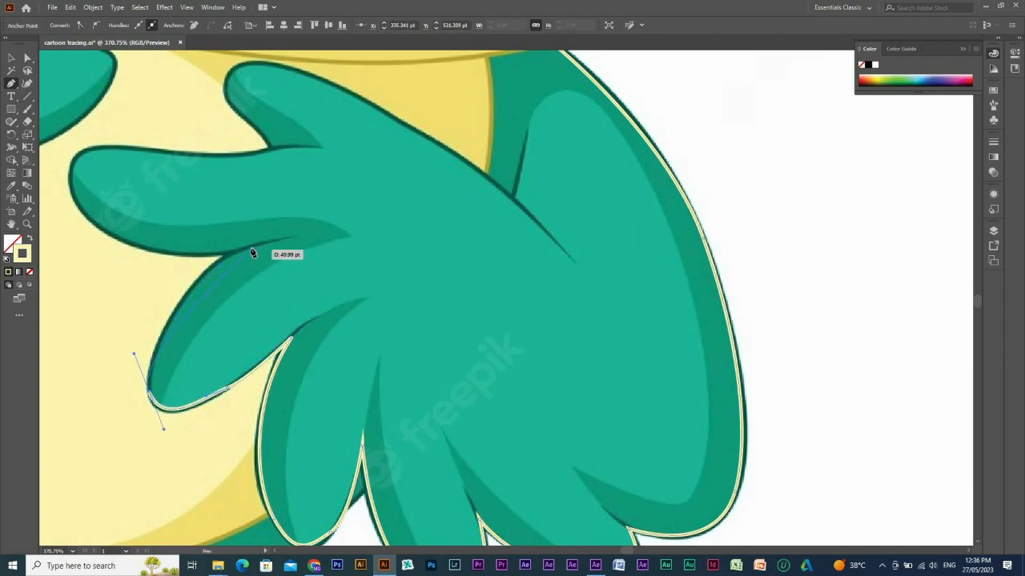
{"action": "left_click_drag", "start_coordinate": [250, 249], "coordinate": [303, 232]}
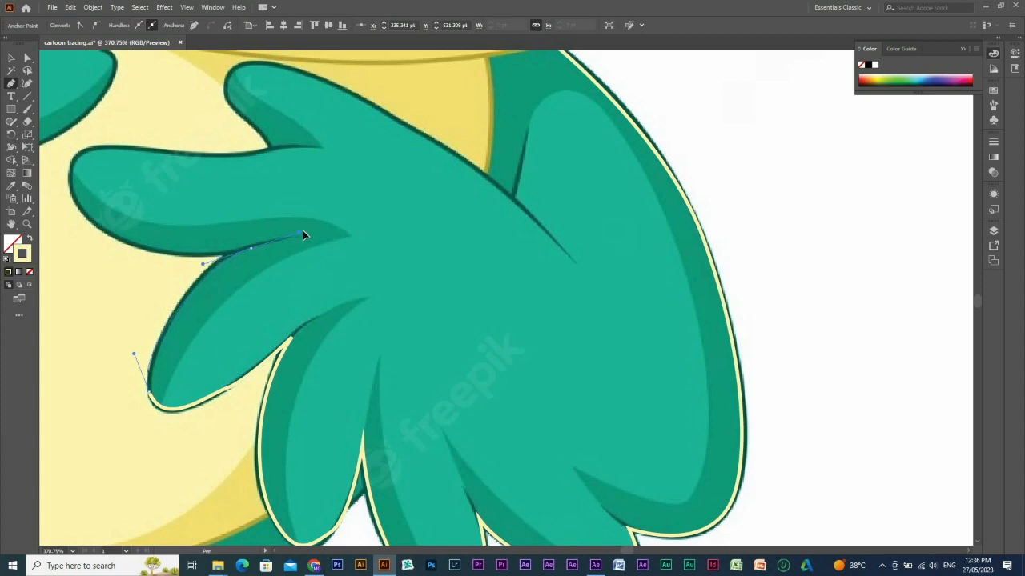
{"action": "left_click", "coordinate": [251, 249]}
Trace the sixth feather along its lower edge, around its tip and back to the notch beside the uppermost feather.
{"action": "left_click_drag", "start_coordinate": [425, 300], "coordinate": [670, 350]}
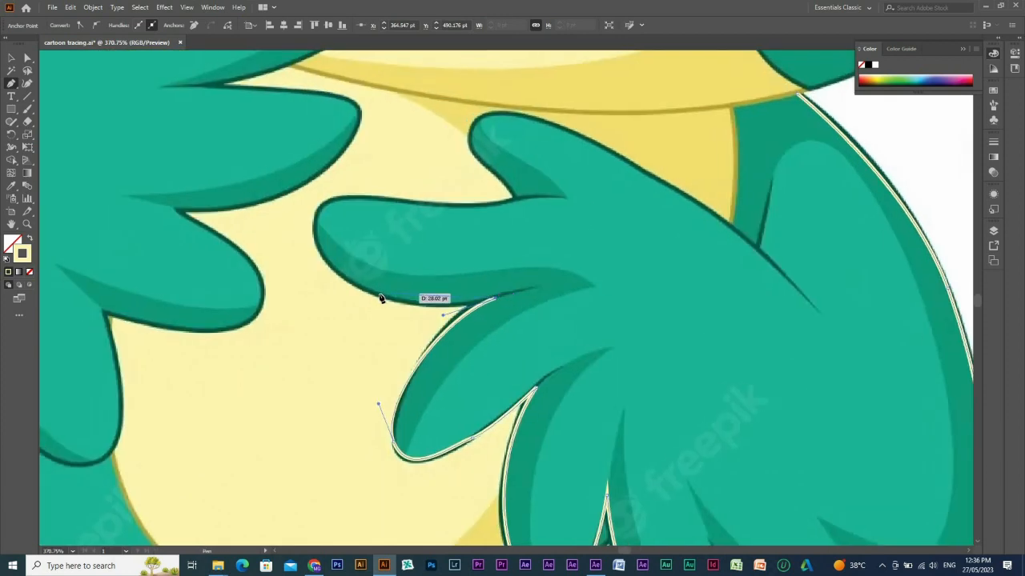
{"action": "left_click_drag", "start_coordinate": [380, 296], "coordinate": [319, 193]}
{"action": "left_click", "coordinate": [379, 295]}
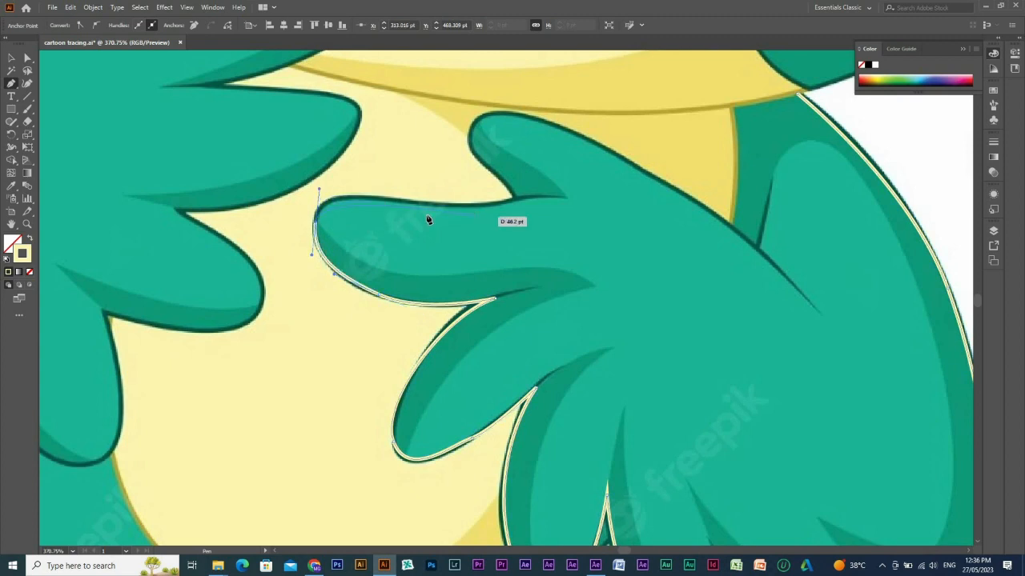
{"action": "left_click_drag", "start_coordinate": [410, 205], "coordinate": [434, 204]}
{"action": "left_click_drag", "start_coordinate": [543, 203], "coordinate": [430, 333]}
{"action": "left_click", "coordinate": [413, 257]}
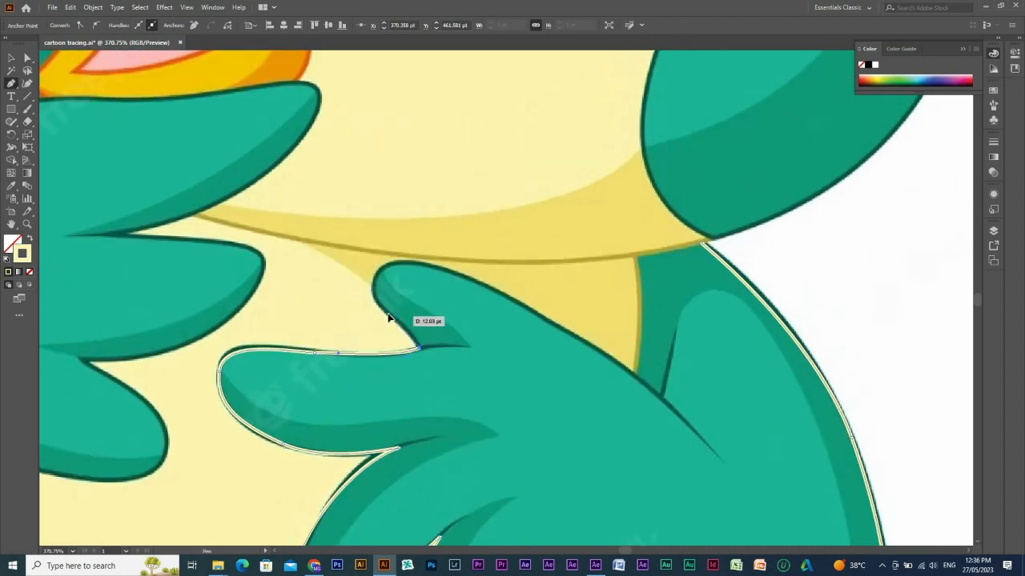
Outline the uppermost feather and follow the wing's upper edge down to the corner where it meets the yellow belly.
{"action": "left_click_drag", "start_coordinate": [381, 287], "coordinate": [413, 263]}
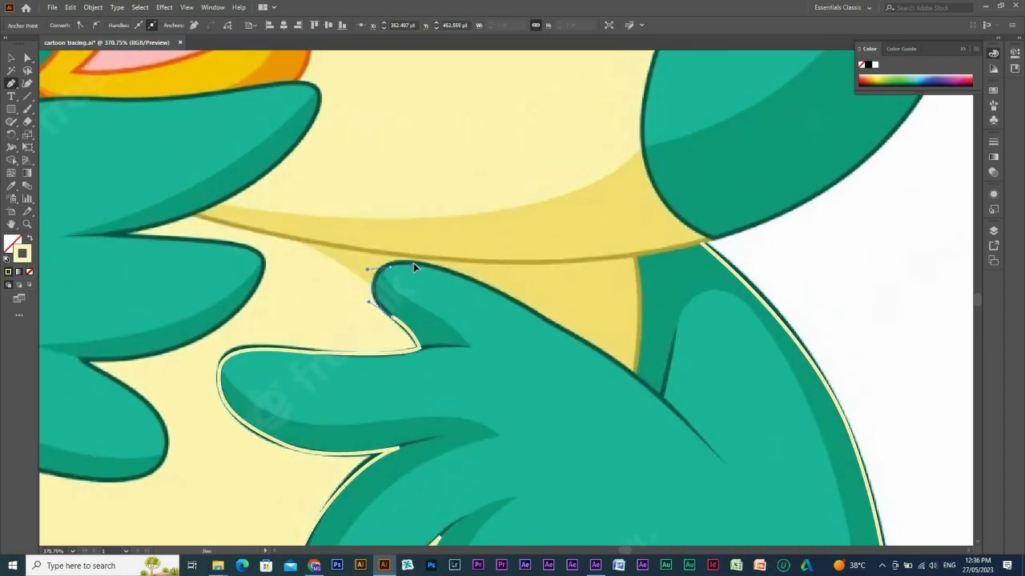
{"action": "left_click_drag", "start_coordinate": [537, 316], "coordinate": [453, 273]}
{"action": "left_click_drag", "start_coordinate": [566, 347], "coordinate": [473, 286]}
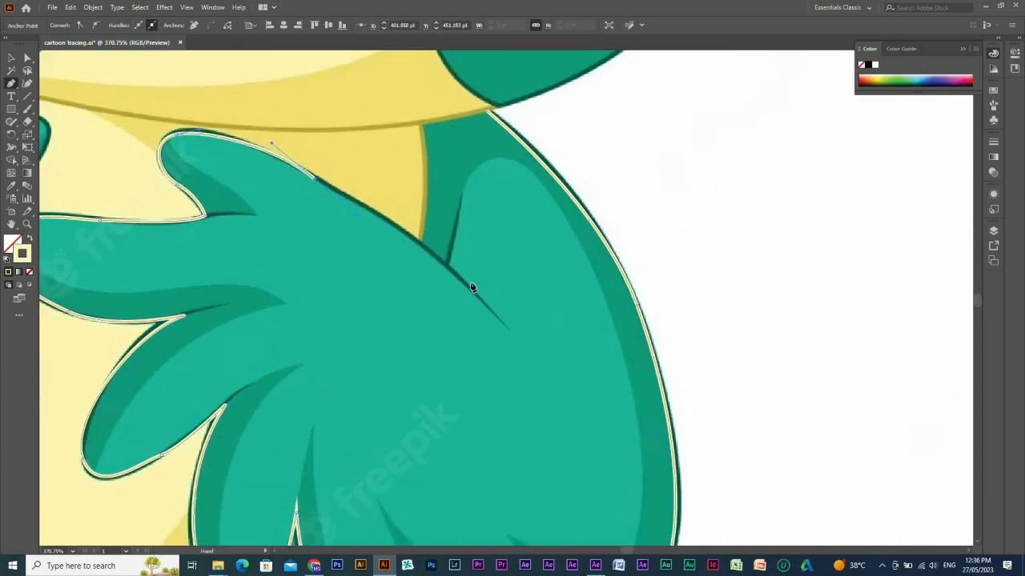
{"action": "key", "text": "ctrl+z"}
{"action": "left_click_drag", "start_coordinate": [332, 188], "coordinate": [410, 234]}
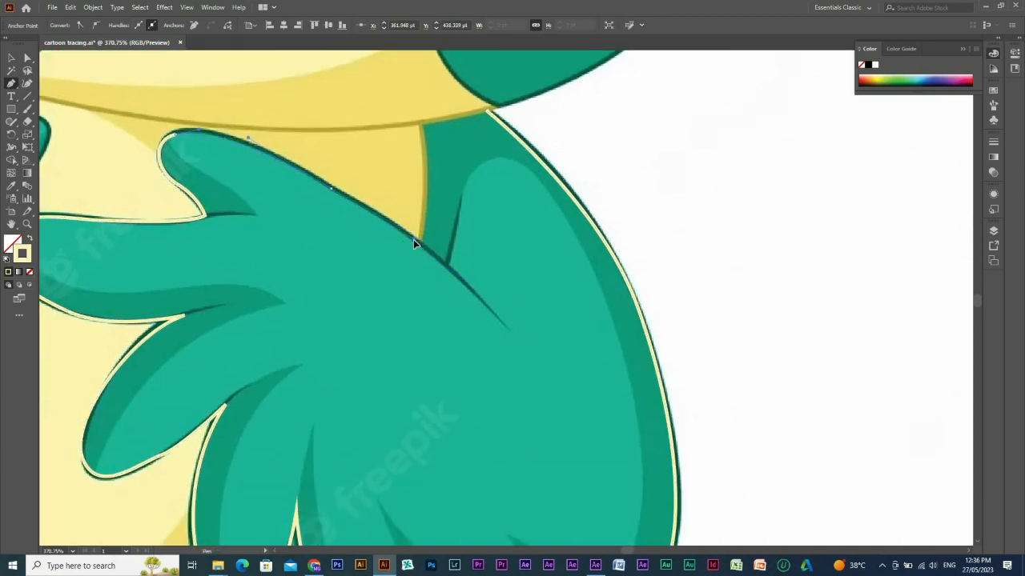
{"action": "left_click_drag", "start_coordinate": [452, 276], "coordinate": [424, 250]}
{"action": "left_click", "coordinate": [424, 246]}
Trace the belly edge up to the neck line and close the wing outline at its starting point.
{"action": "left_click_drag", "start_coordinate": [428, 329], "coordinate": [425, 452]}
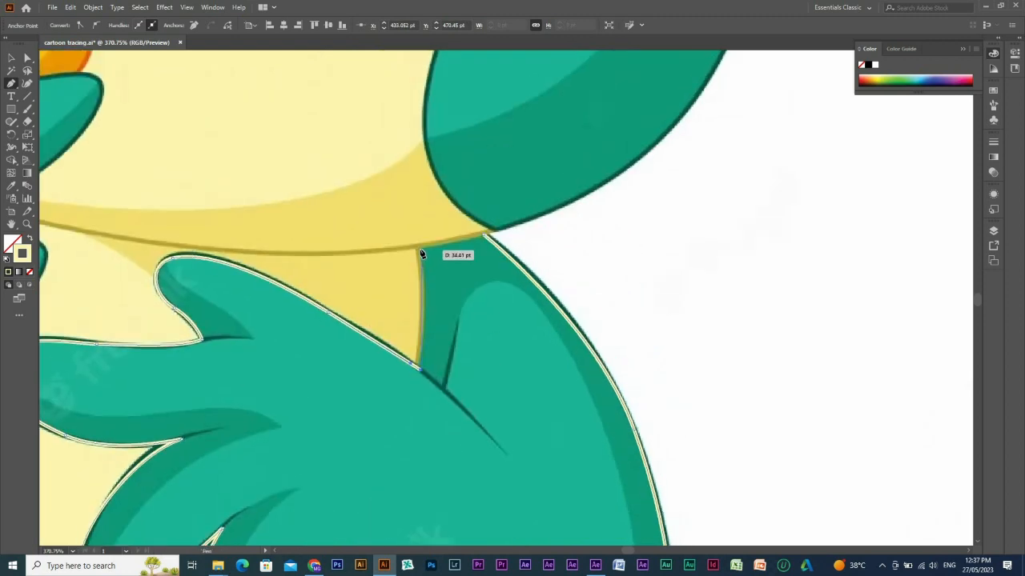
{"action": "left_click_drag", "start_coordinate": [419, 250], "coordinate": [408, 219]}
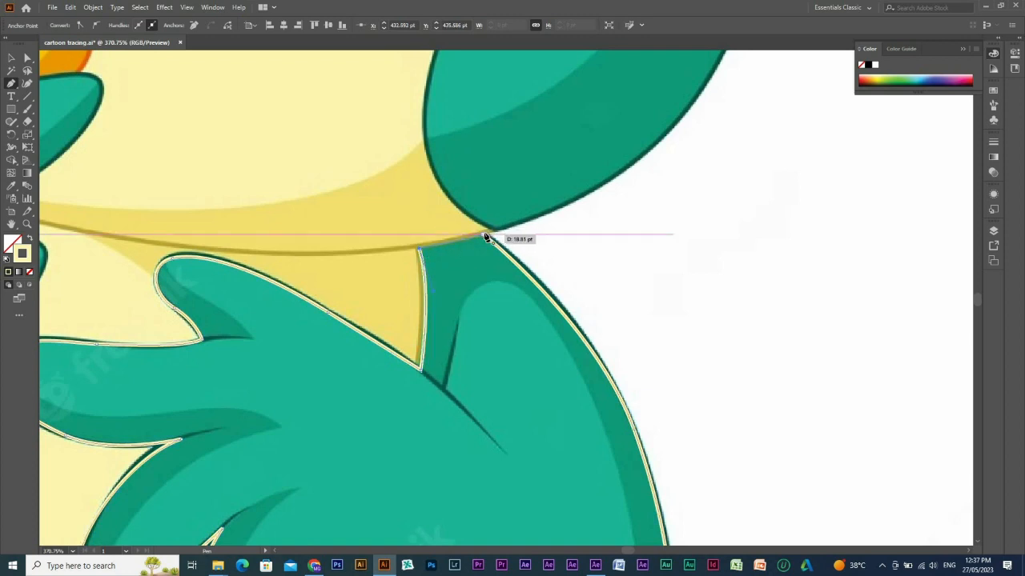
{"action": "left_click_drag", "start_coordinate": [485, 234], "coordinate": [500, 230]}
{"action": "left_click", "coordinate": [567, 355], "text": "ctrl+alt"}
{"action": "left_click", "coordinate": [567, 354], "text": "ctrl+alt"}
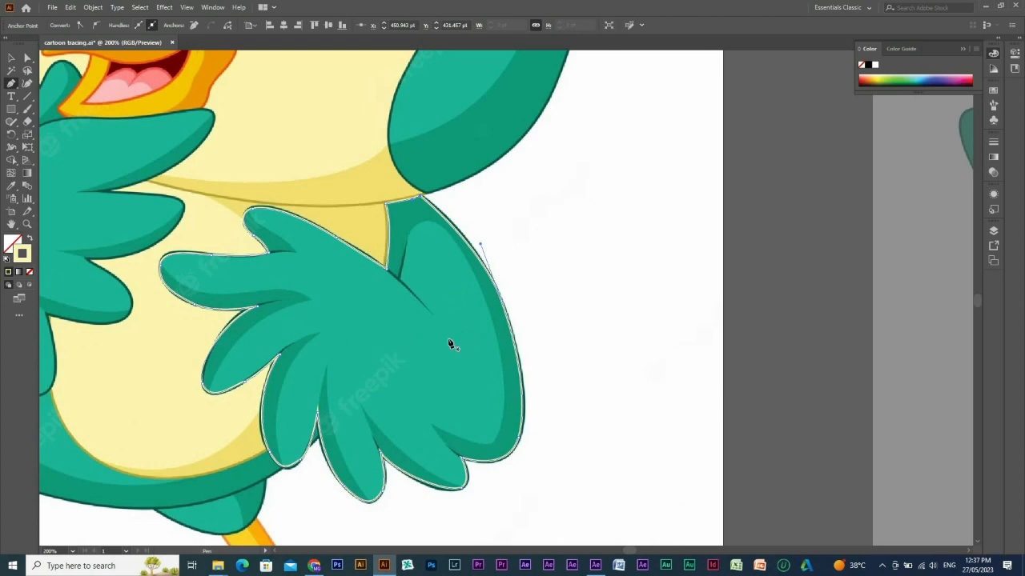
Fill the closed wing shape with the light green sampled from the reference, and hide the shape.
{"action": "key", "text": "i"}
{"action": "left_click", "coordinate": [457, 406]}
{"action": "key", "text": "v"}
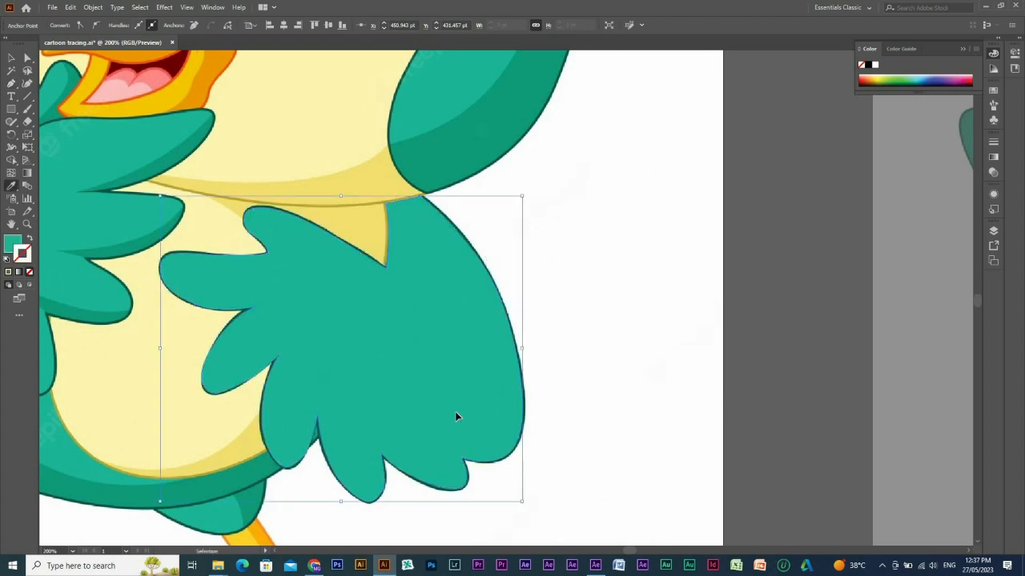
{"action": "key", "text": "ctrl+3"}
Start the wing's shading path at the fold, trace along the belly edge to the neck, and swap its fill and stroke.
{"action": "key", "text": "p"}
{"action": "left_click_drag", "start_coordinate": [323, 182], "coordinate": [675, 460]}
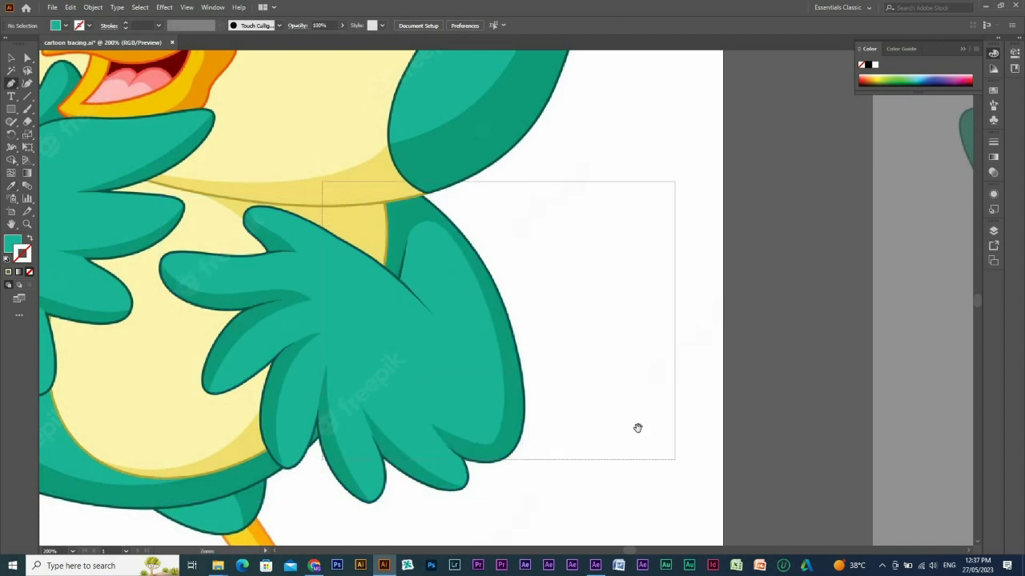
{"action": "left_click_drag", "start_coordinate": [353, 311], "coordinate": [412, 407]}
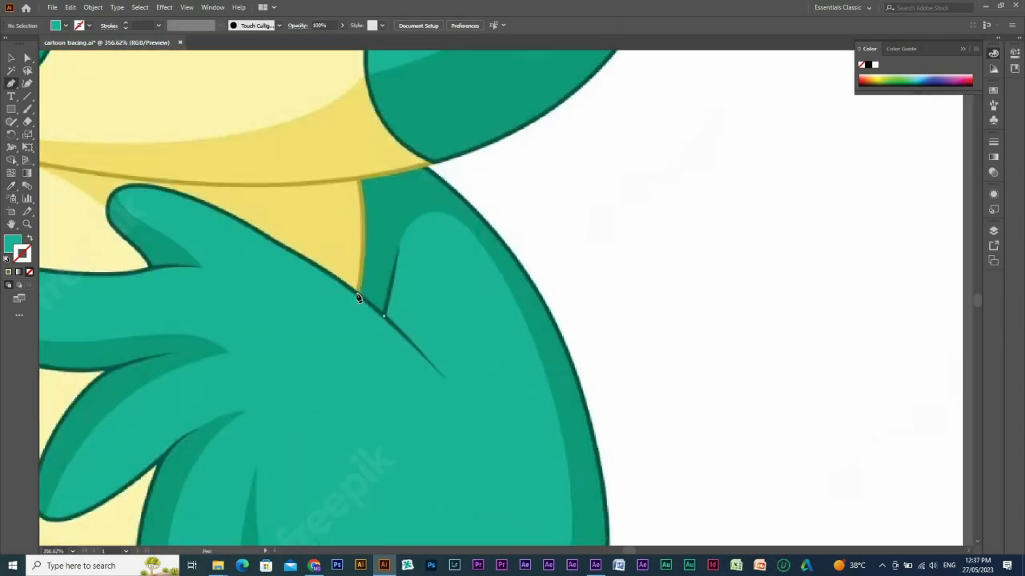
{"action": "left_click", "coordinate": [358, 298]}
{"action": "scroll", "coordinate": [360, 302], "scroll_direction": "up", "scroll_amount": 3}
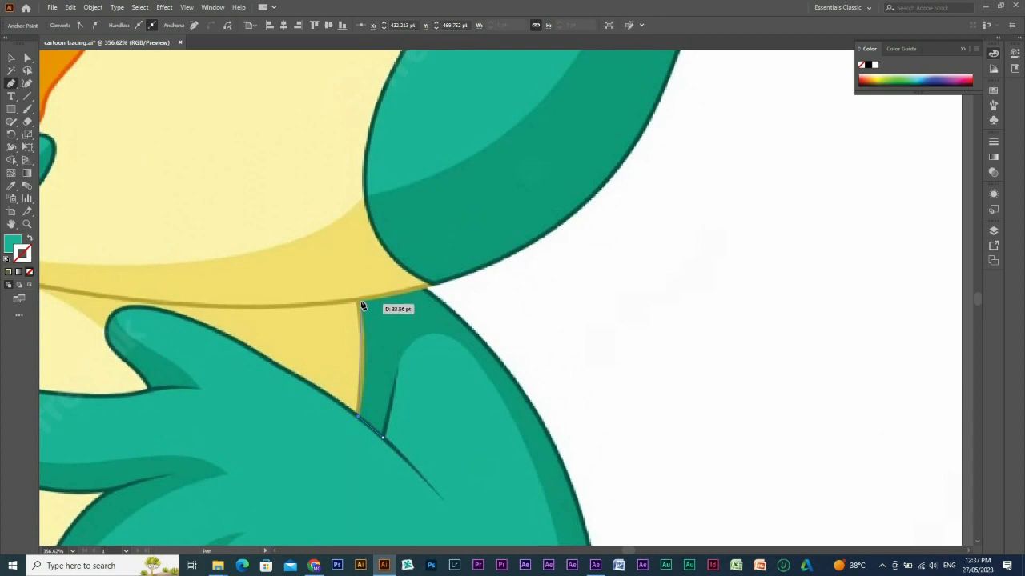
{"action": "left_click", "coordinate": [360, 302]}
{"action": "left_click", "coordinate": [359, 300]}
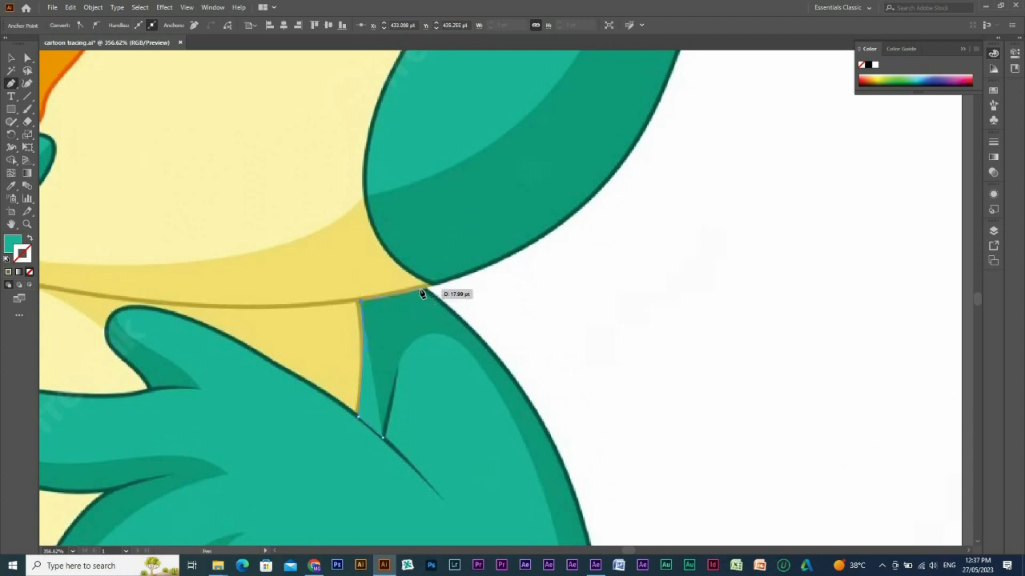
{"action": "left_click", "coordinate": [425, 293]}
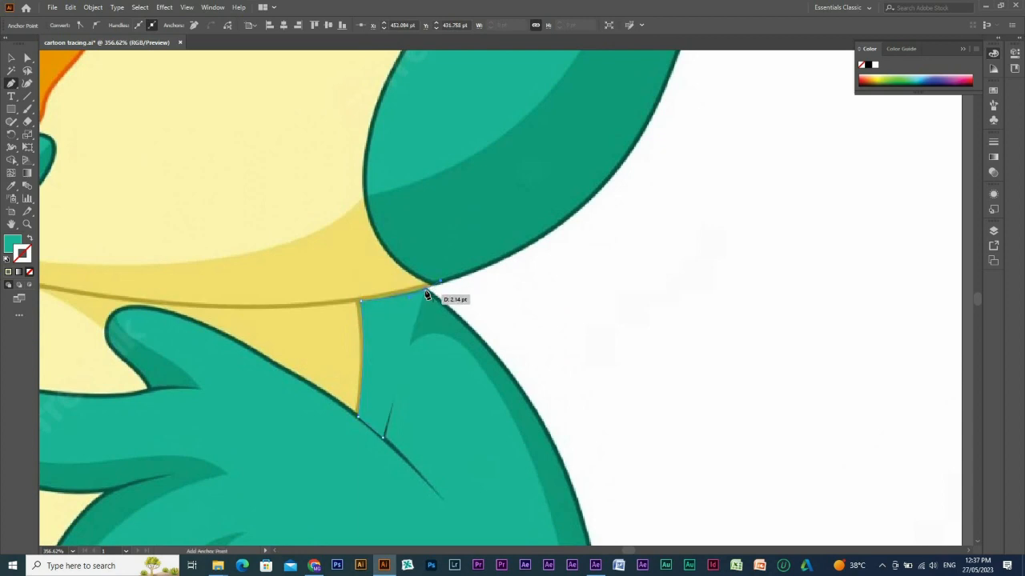
{"action": "left_click_drag", "start_coordinate": [392, 299], "coordinate": [313, 258]}
{"action": "key", "text": "shift+x"}
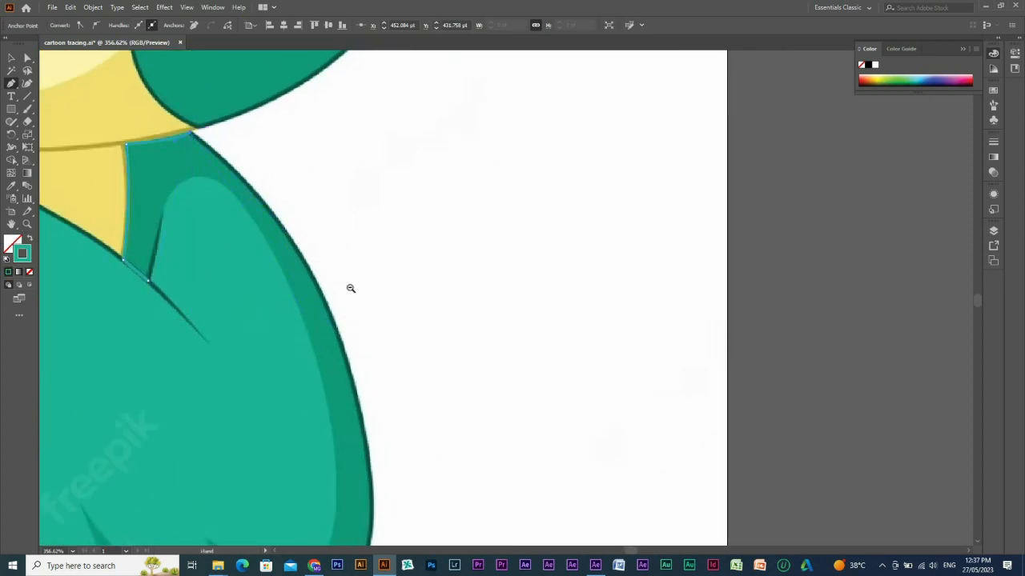
Extend the shading path down the wing's outer edge and around the outermost feather to the shadow's inner tip.
{"action": "scroll", "coordinate": [352, 276], "scroll_direction": "down", "scroll_amount": 2}
{"action": "left_click_drag", "start_coordinate": [355, 264], "coordinate": [489, 378]}
{"action": "scroll", "coordinate": [560, 385], "scroll_direction": "down", "scroll_amount": 4}
{"action": "scroll", "coordinate": [560, 385], "scroll_direction": "left", "scroll_amount": 2}
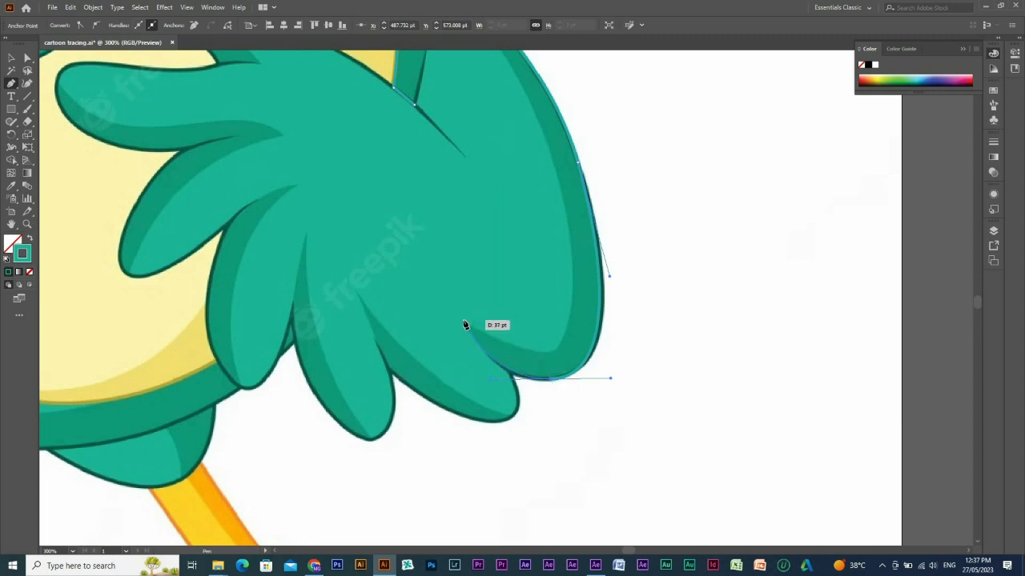
{"action": "left_click", "coordinate": [461, 322]}
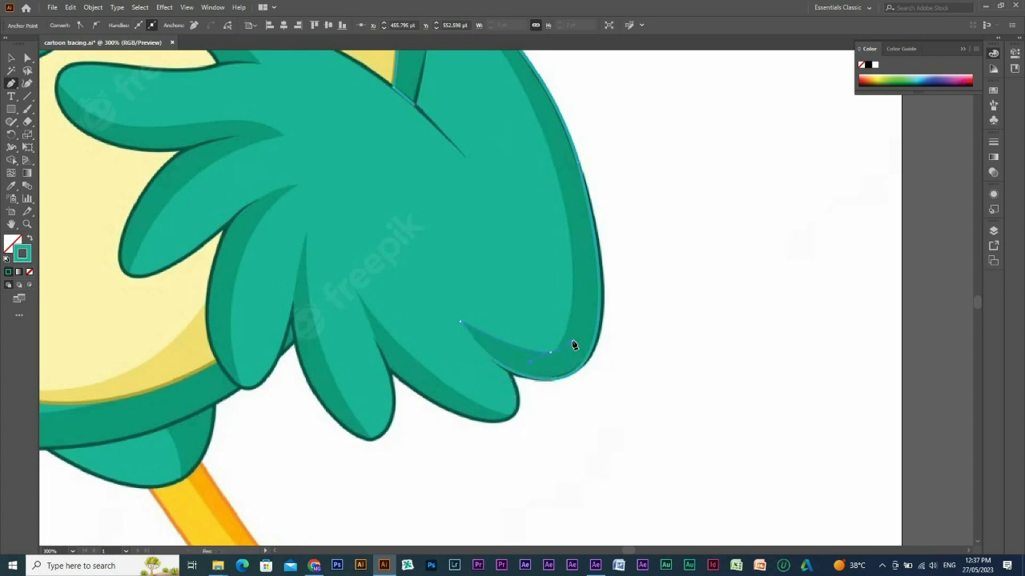
Trace the shadow's inner edge back up around the rounded highlight and close the shading path at the fold.
{"action": "left_click_drag", "start_coordinate": [566, 220], "coordinate": [590, 404]}
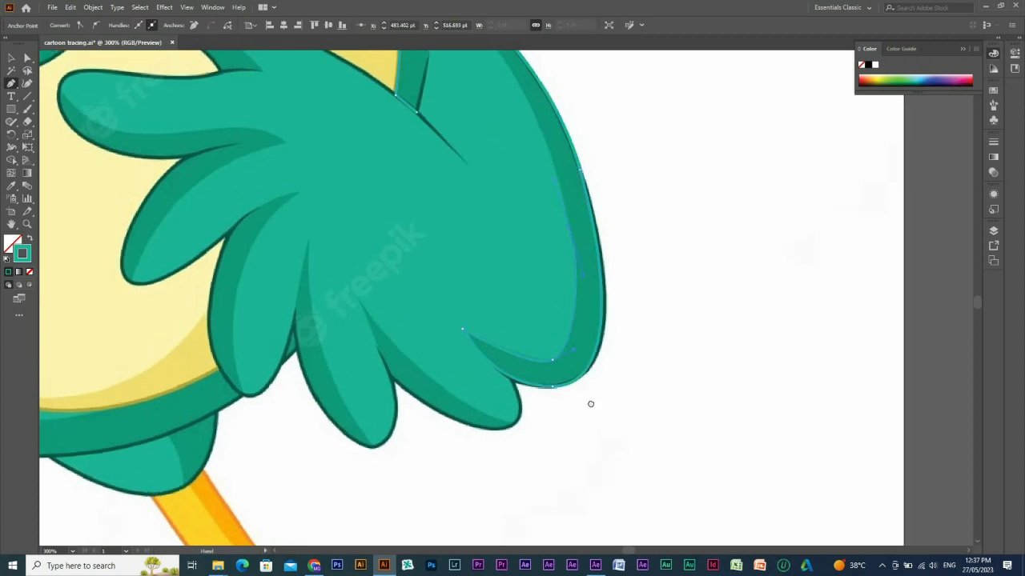
{"action": "left_click_drag", "start_coordinate": [532, 299], "coordinate": [493, 246]}
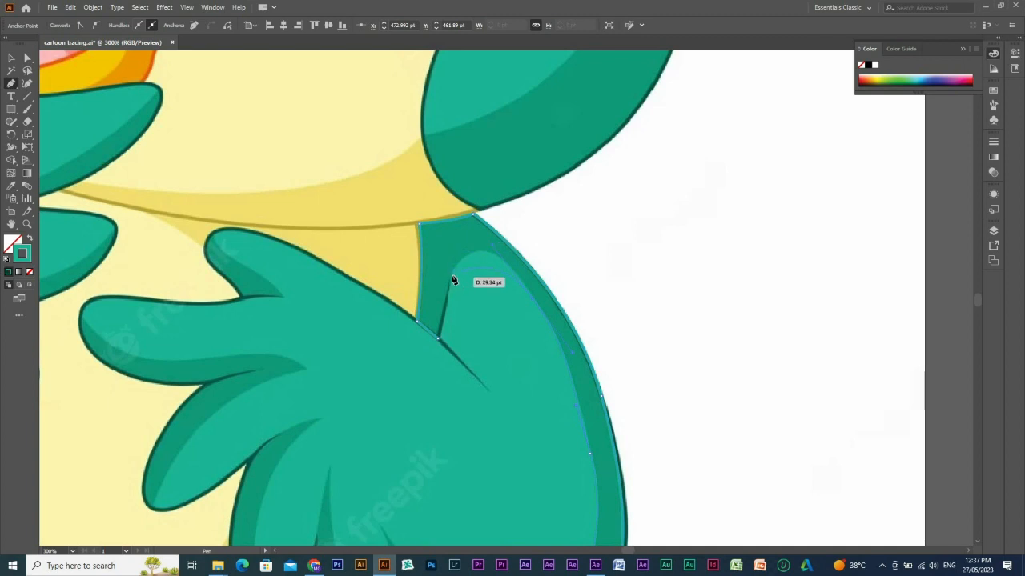
{"action": "left_click_drag", "start_coordinate": [452, 276], "coordinate": [440, 298]}
{"action": "key", "text": "ctrl+z"}
{"action": "left_click_drag", "start_coordinate": [464, 259], "coordinate": [451, 274]}
{"action": "left_click", "coordinate": [439, 340]}
Adjust the shading path's fold corner and upper inner anchor points with Direct Selection to match the reference.
{"action": "key", "text": "a"}
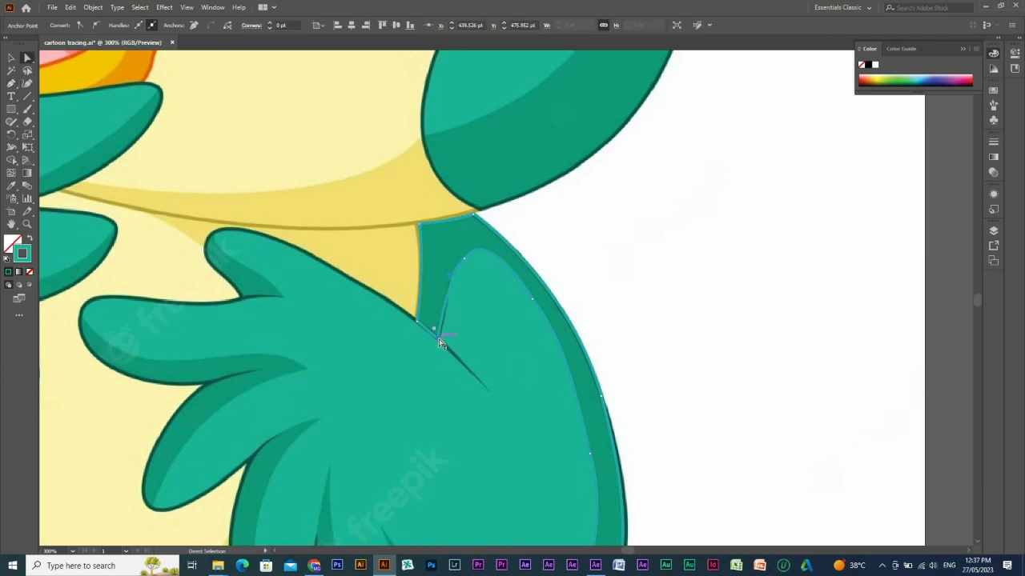
{"action": "left_click_drag", "start_coordinate": [438, 339], "coordinate": [440, 341]}
{"action": "left_click", "coordinate": [466, 259]}
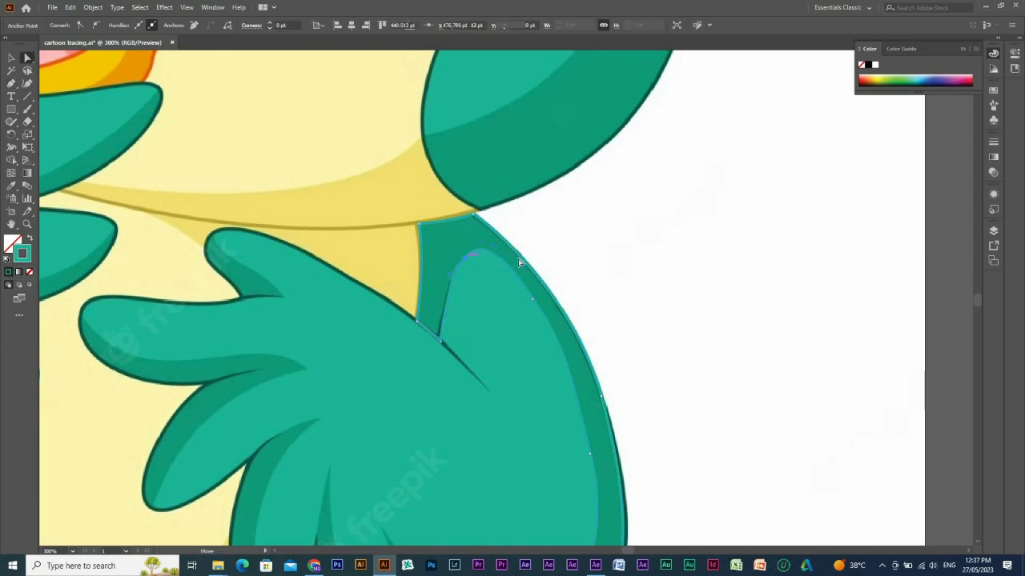
{"action": "left_click_drag", "start_coordinate": [532, 299], "coordinate": [534, 298]}
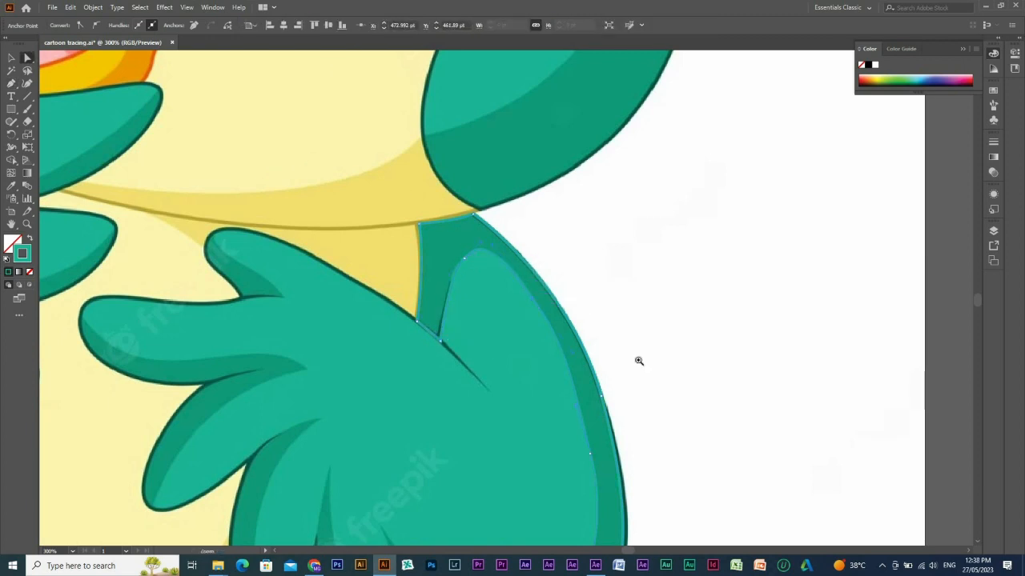
{"action": "left_click_drag", "start_coordinate": [639, 361], "coordinate": [371, 183]}
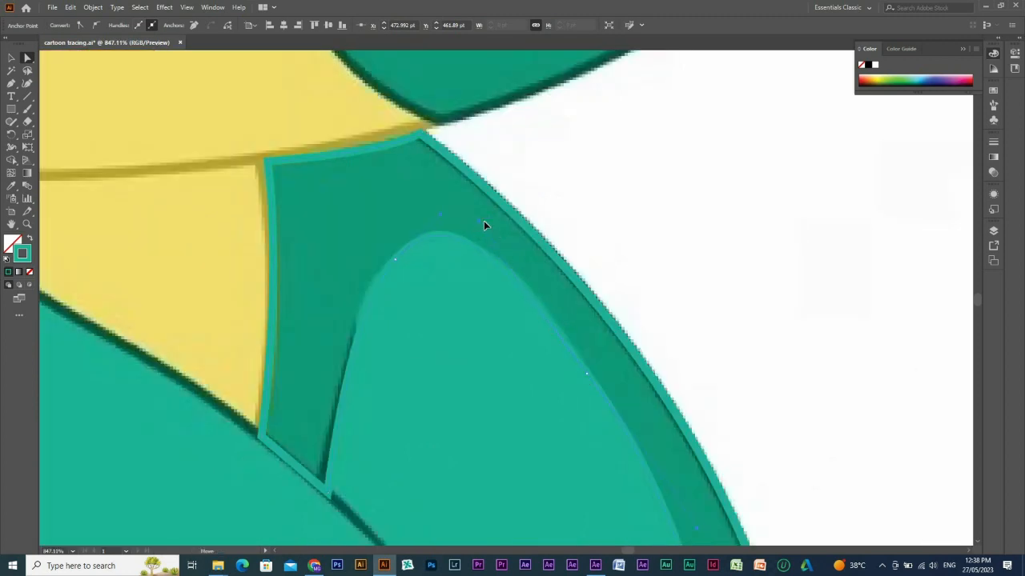
{"action": "left_click_drag", "start_coordinate": [585, 374], "coordinate": [589, 373]}
{"action": "left_click", "coordinate": [660, 461], "text": "alt"}
Refine the anchors and curve handles along the shading's lower inner edge to follow the reference shadow.
{"action": "left_click_drag", "start_coordinate": [558, 513], "coordinate": [558, 393]}
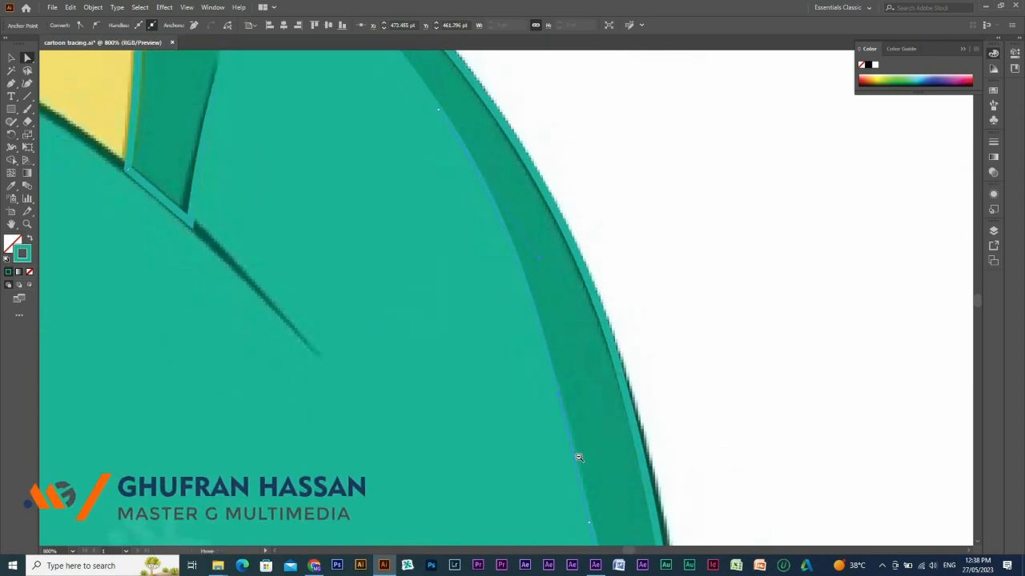
{"action": "left_click", "coordinate": [581, 368], "text": "alt"}
{"action": "left_click_drag", "start_coordinate": [535, 466], "coordinate": [535, 280]}
{"action": "left_click_drag", "start_coordinate": [512, 229], "coordinate": [515, 230]}
{"action": "left_click_drag", "start_coordinate": [479, 492], "coordinate": [479, 502]}
{"action": "left_click_drag", "start_coordinate": [515, 300], "coordinate": [543, 376]}
{"action": "left_click", "coordinate": [538, 356], "text": "alt"}
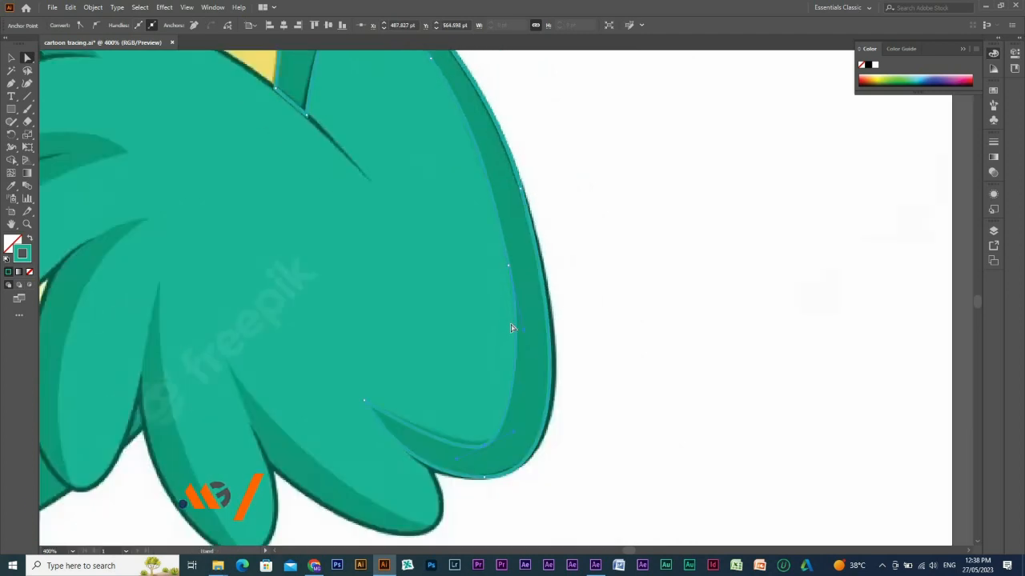
{"action": "left_click_drag", "start_coordinate": [464, 238], "coordinate": [512, 324]}
Fill the wing's shading shape with the dark green sampled from the reference shadow, leaving no stroke.
{"action": "key", "text": "i"}
{"action": "left_click", "coordinate": [530, 219]}
{"action": "key", "text": "shift+x"}
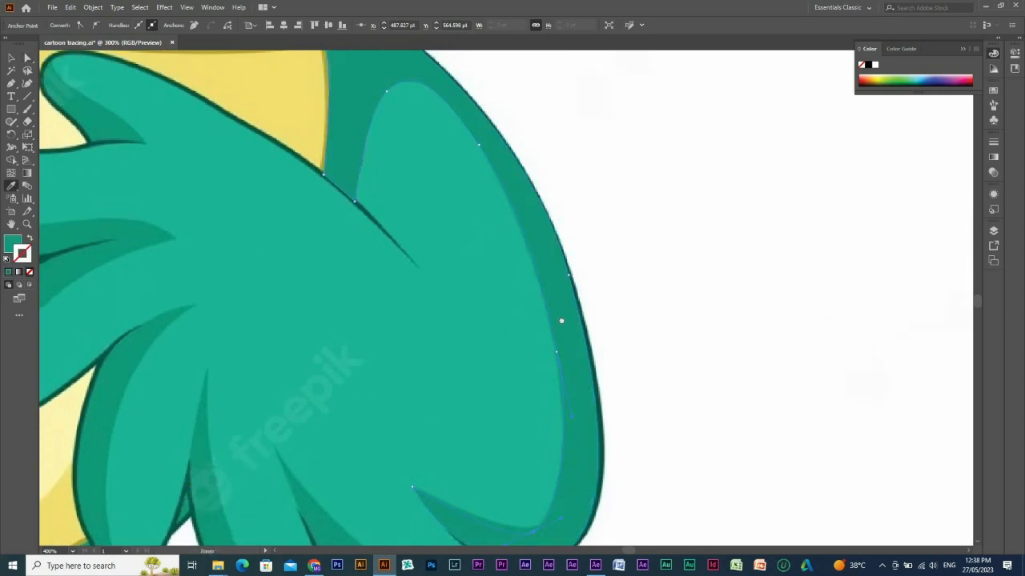
Start a shading path at the notch of the feather beside the wing's outer lobe and trace the shadow's inner edge to the tip.
{"action": "left_click", "coordinate": [562, 320], "text": "alt"}
{"action": "left_click_drag", "start_coordinate": [467, 516], "coordinate": [546, 332]}
{"action": "key", "text": "p"}
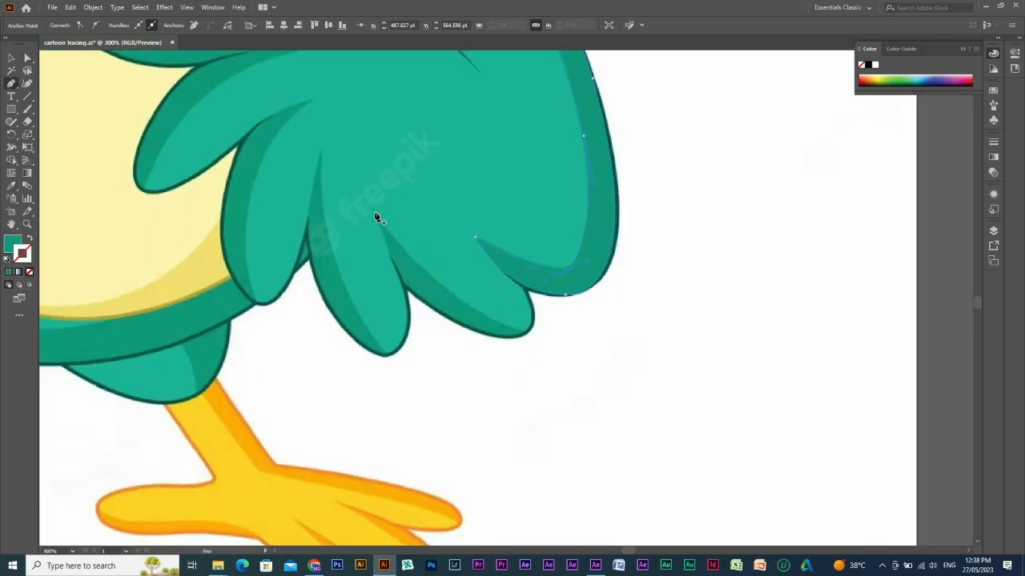
{"action": "left_click", "coordinate": [374, 208]}
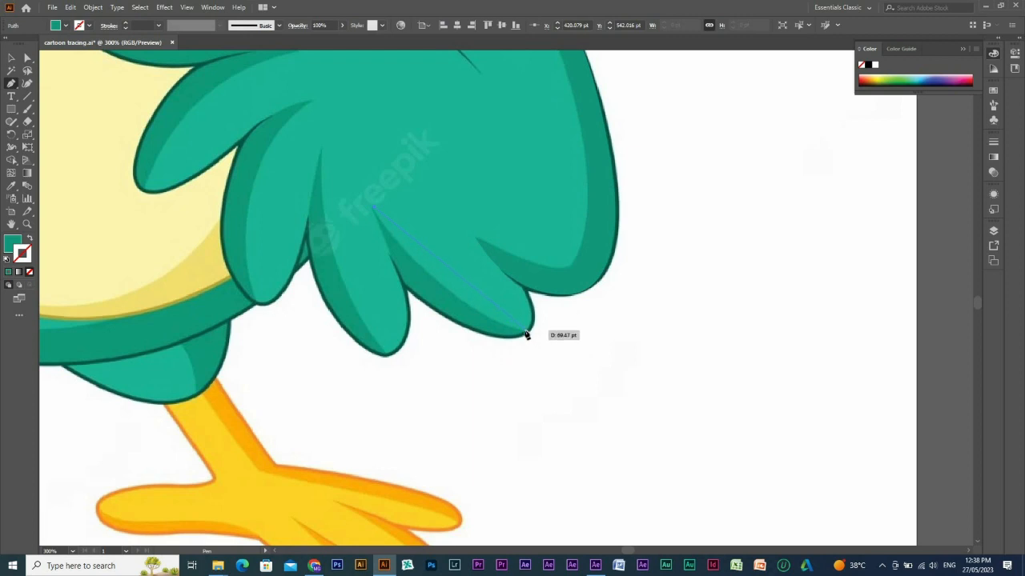
{"action": "left_click", "coordinate": [525, 331]}
{"action": "left_click_drag", "start_coordinate": [525, 331], "coordinate": [613, 356]}
{"action": "left_click", "coordinate": [526, 331]}
{"action": "key", "text": "shift+x"}
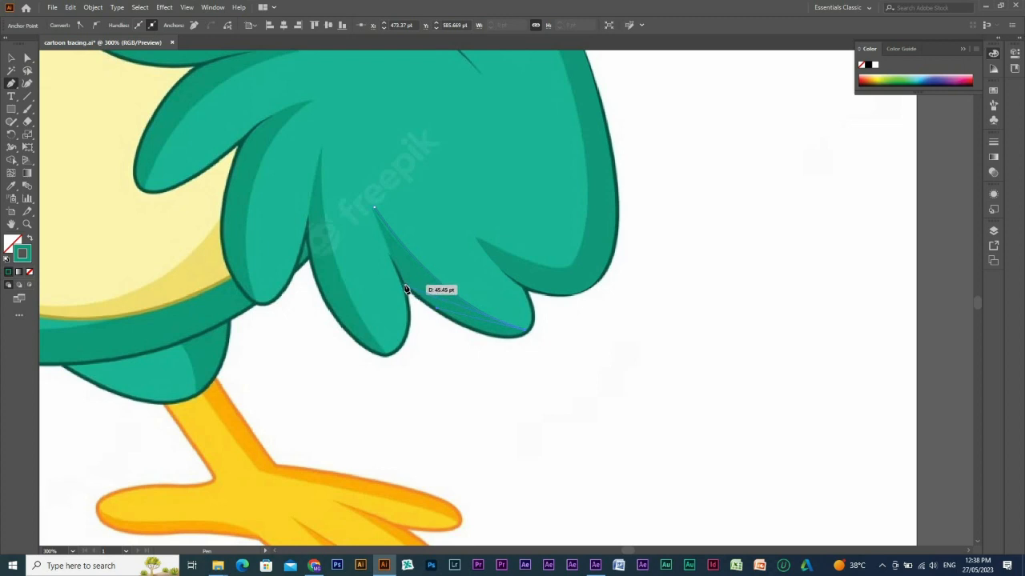
Trace the shadow's outer edge back to the notch, close the path and fill it with the sampled dark green, no stroke.
{"action": "left_click_drag", "start_coordinate": [405, 287], "coordinate": [312, 214]}
{"action": "key", "text": "ctrl+z"}
{"action": "left_click_drag", "start_coordinate": [439, 315], "coordinate": [380, 277]}
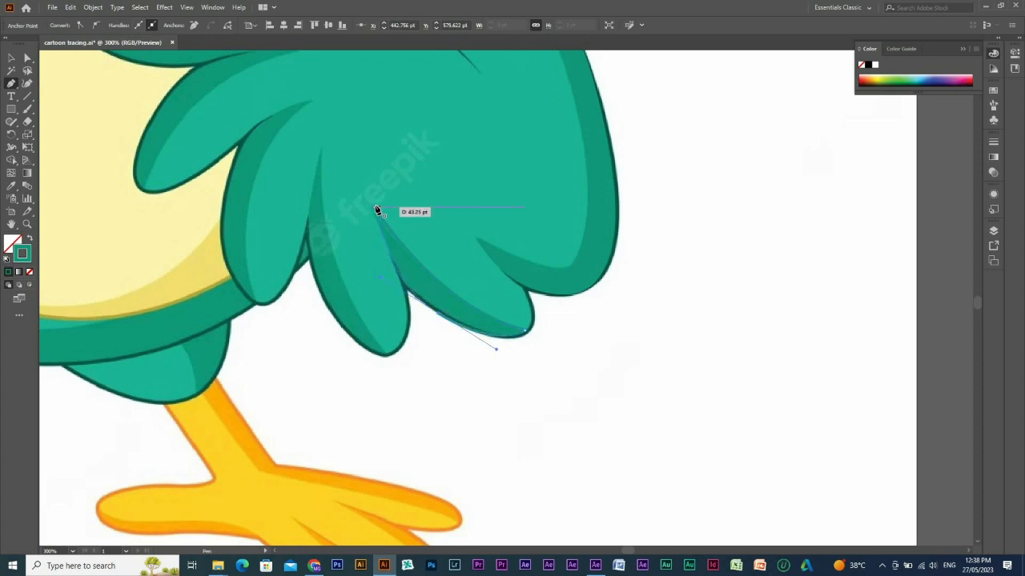
{"action": "left_click", "coordinate": [377, 208]}
{"action": "left_click_drag", "start_coordinate": [380, 281], "coordinate": [392, 285]}
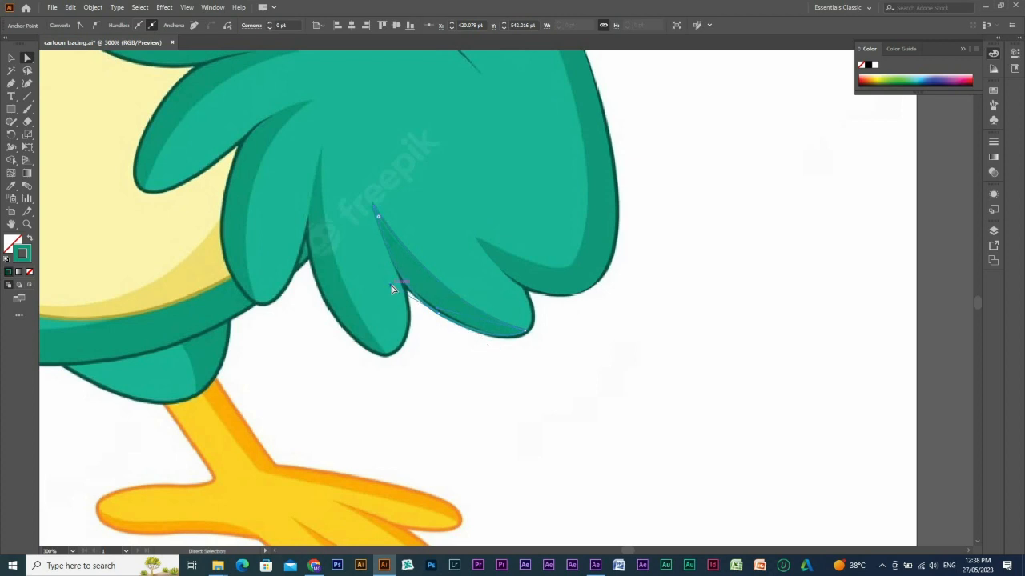
{"action": "key", "text": "i"}
{"action": "left_click", "coordinate": [430, 282]}
Trace the inner shadow edge of the adjacent downward-pointing feather from its upper fold to its tip with the Pen tool.
{"action": "scroll", "coordinate": [479, 275], "scroll_direction": "down", "scroll_amount": 2}
{"action": "scroll", "coordinate": [479, 275], "scroll_direction": "left", "scroll_amount": 1}
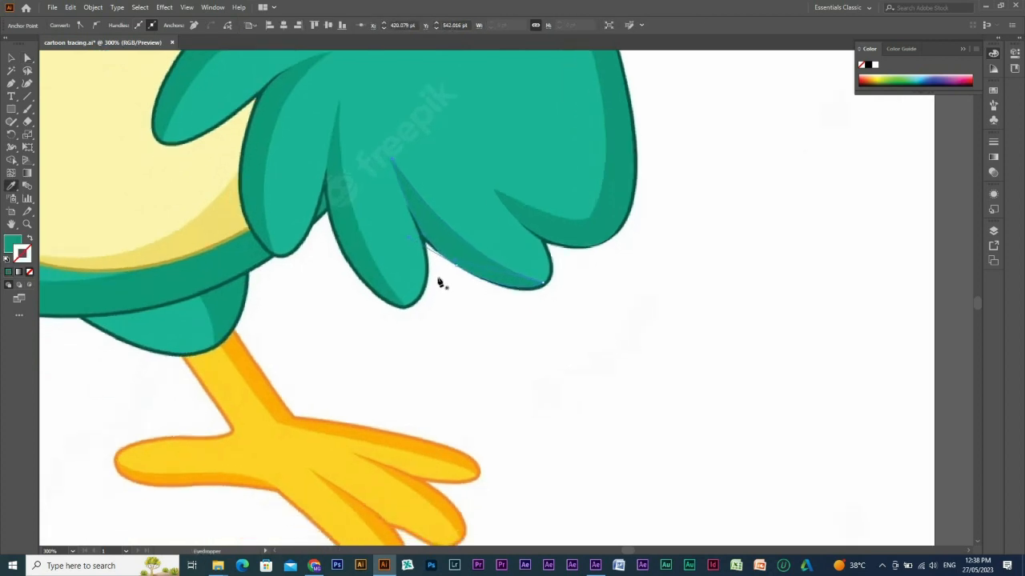
{"action": "key", "text": "p"}
{"action": "left_click", "coordinate": [339, 100]}
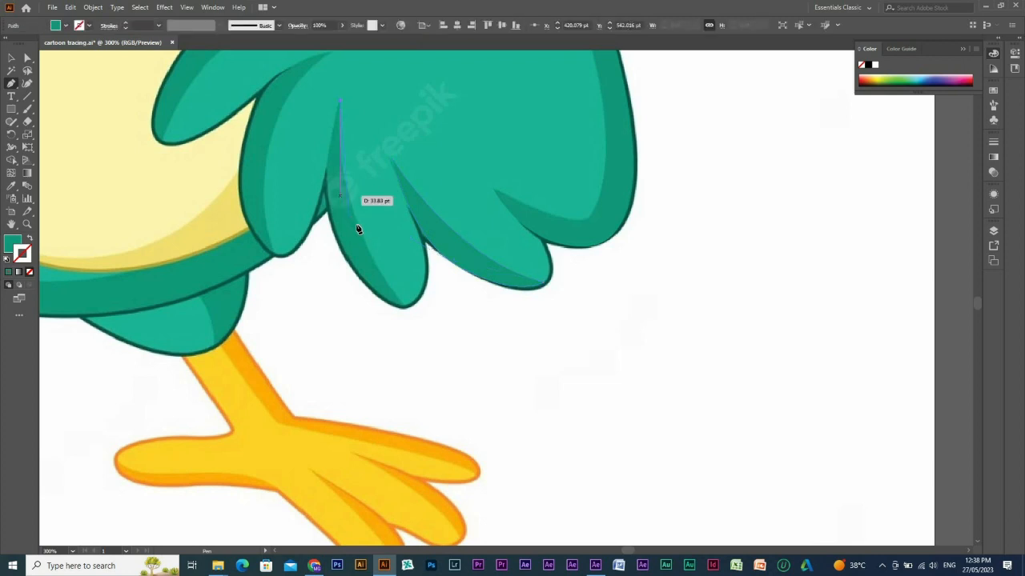
{"action": "left_click_drag", "start_coordinate": [357, 223], "coordinate": [367, 251]}
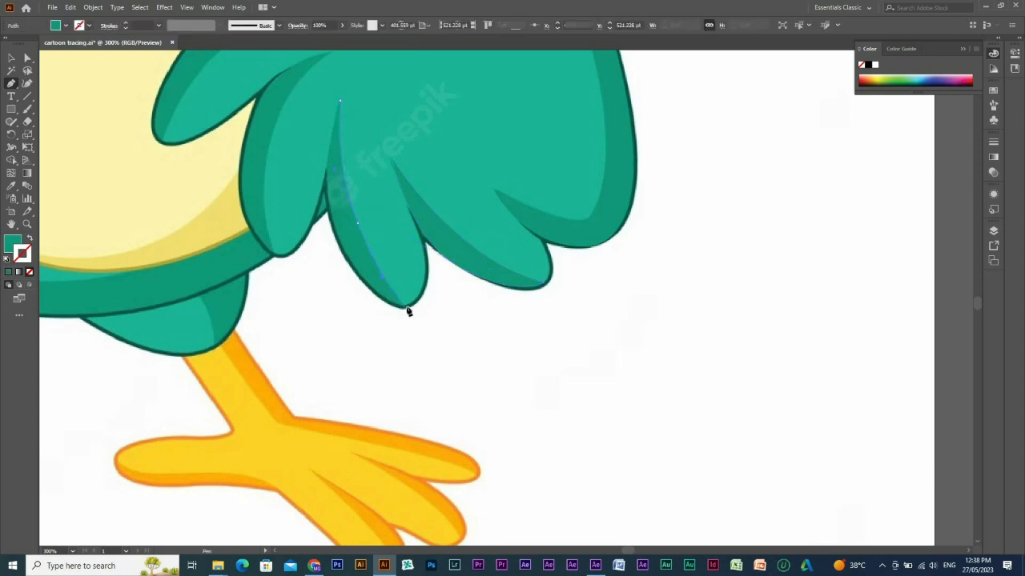
{"action": "left_click_drag", "start_coordinate": [402, 307], "coordinate": [406, 312]}
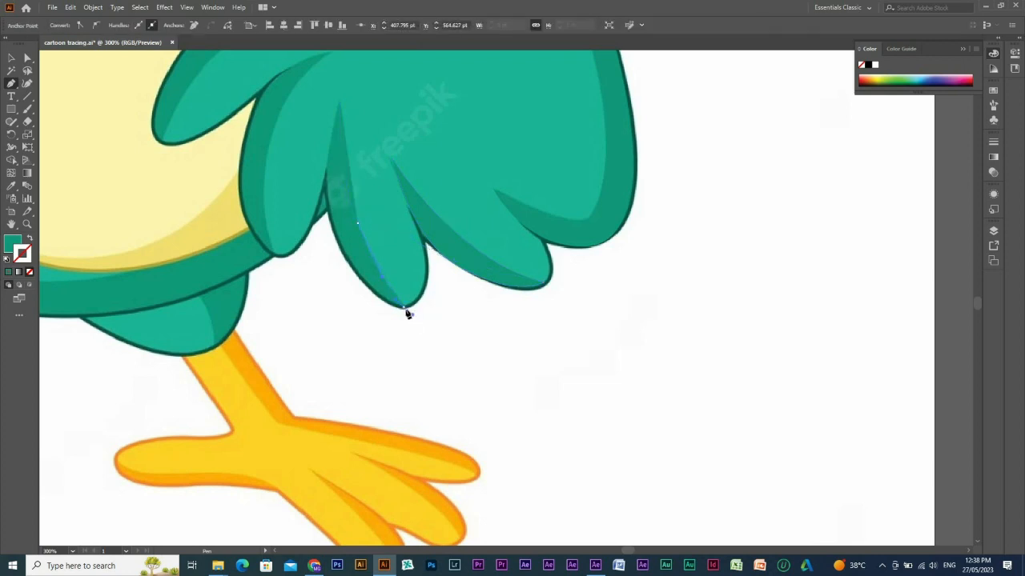
{"action": "left_click", "coordinate": [406, 310]}
{"action": "key", "text": "shift+x"}
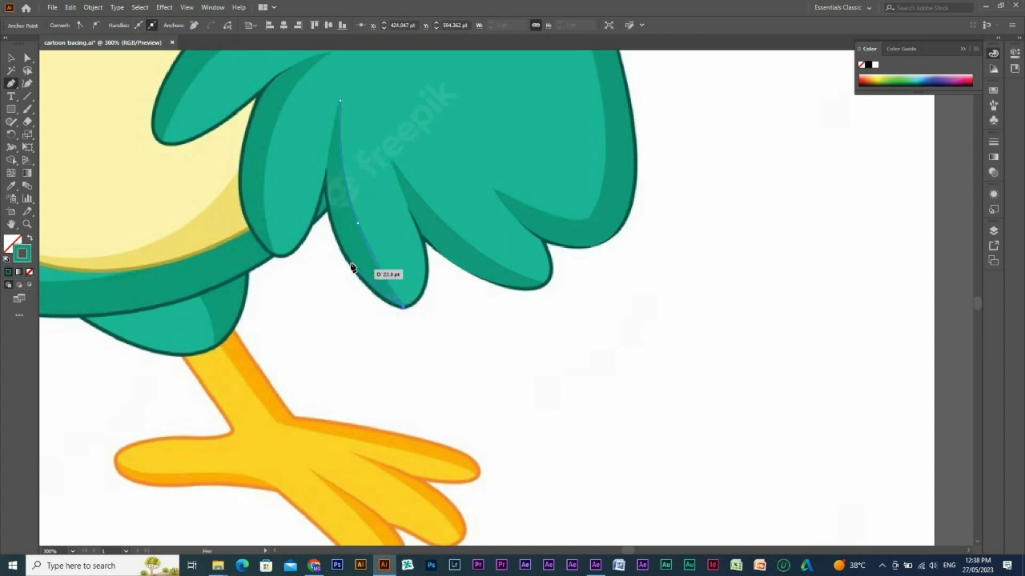
Close the downward feather's shading path along its outer edge and fill it with the sampled dark green.
{"action": "mouse_move", "coordinate": [347, 259]}
{"action": "left_mouse_down"}
{"action": "mouse_move", "coordinate": [335, 219]}
{"action": "mouse_move", "coordinate": [329, 226]}
{"action": "left_mouse_up"}
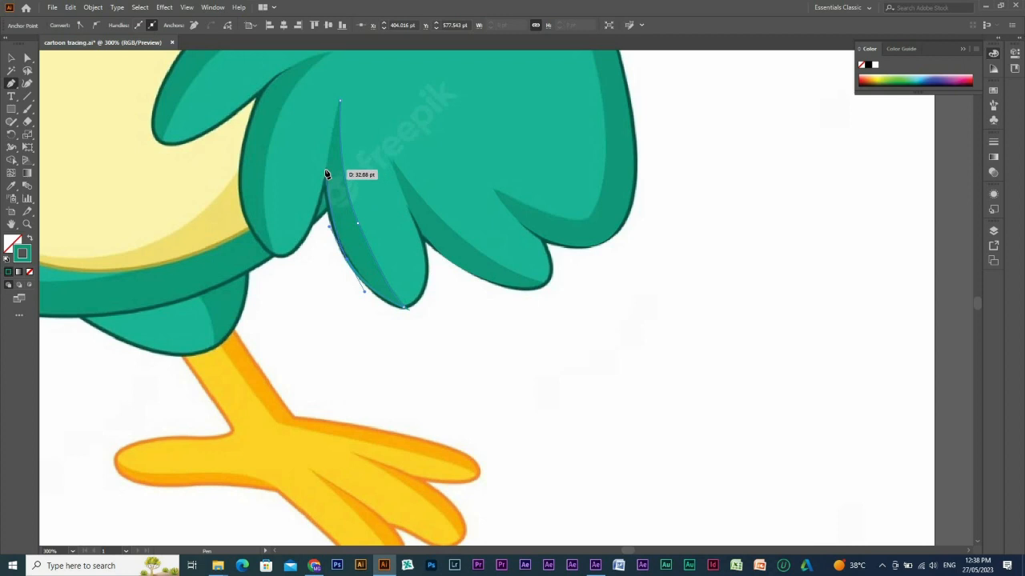
{"action": "scroll", "coordinate": [357, 183], "scroll_direction": "up", "scroll_amount": 2}
{"action": "left_click", "coordinate": [353, 176]}
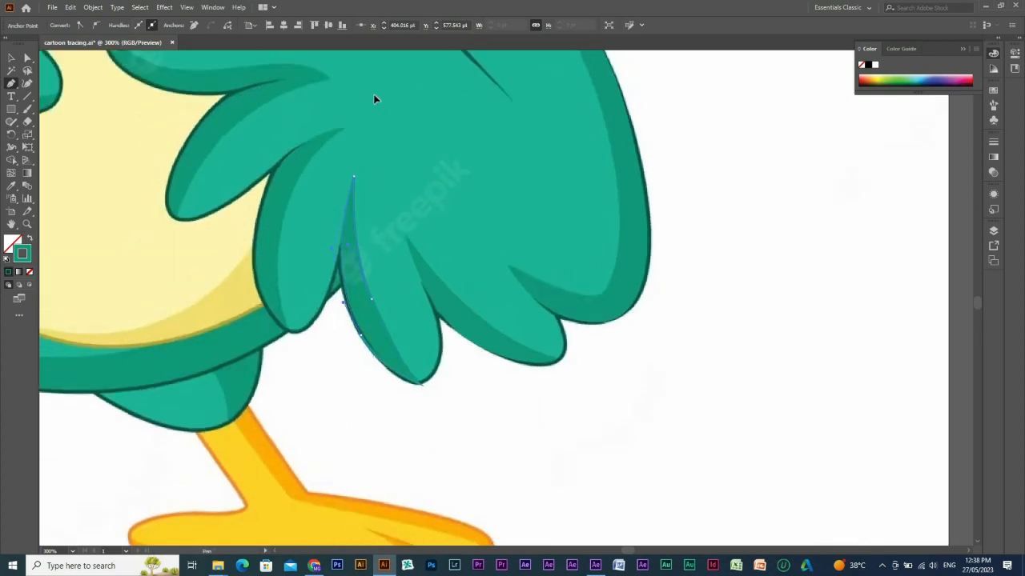
{"action": "key", "text": "i"}
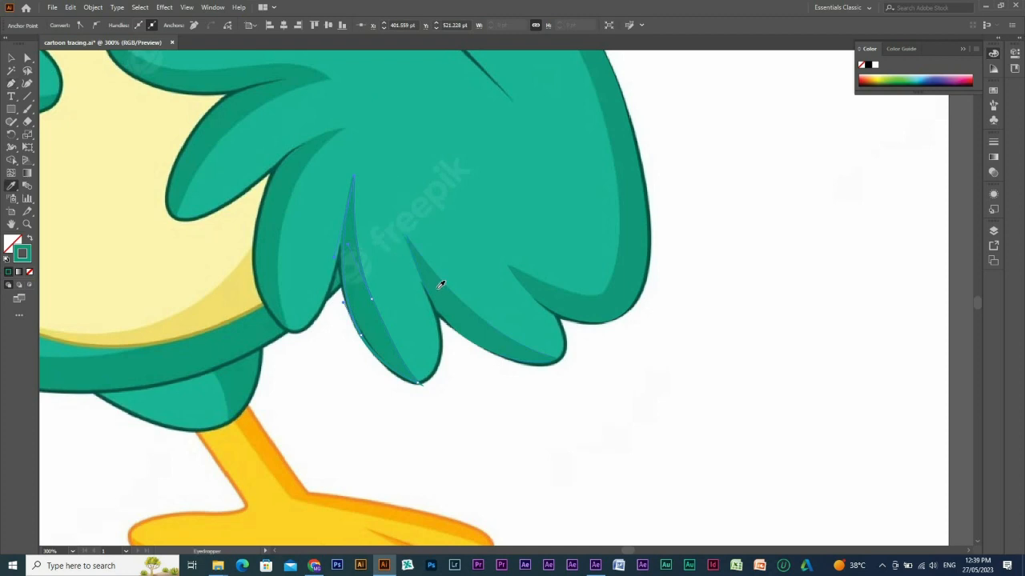
{"action": "left_click", "coordinate": [441, 285]}
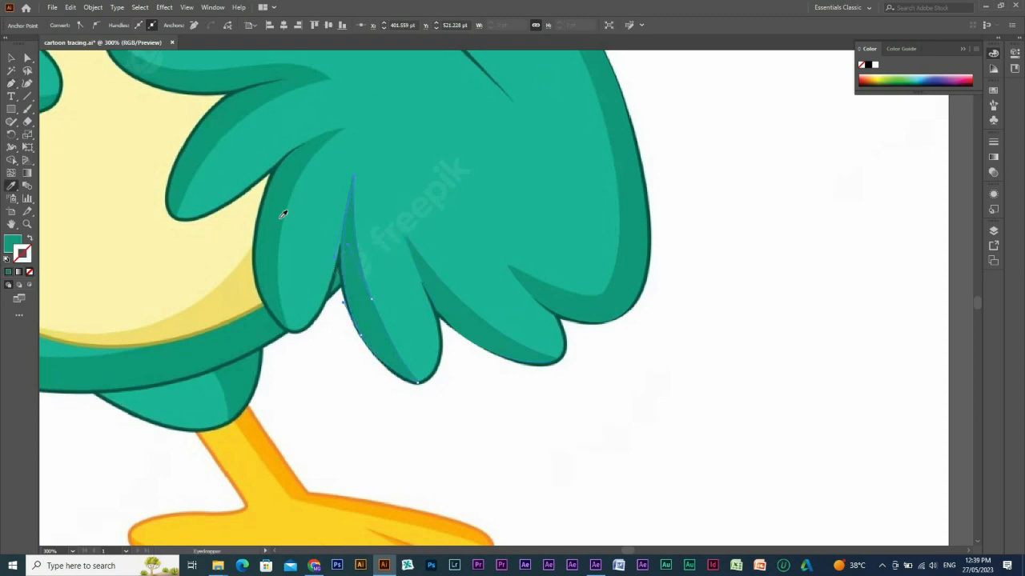
Trace the inner shadow edge of the feather overlapping the belly's lower edge, from its fold down to its tip.
{"action": "left_click_drag", "start_coordinate": [431, 185], "coordinate": [527, 211]}
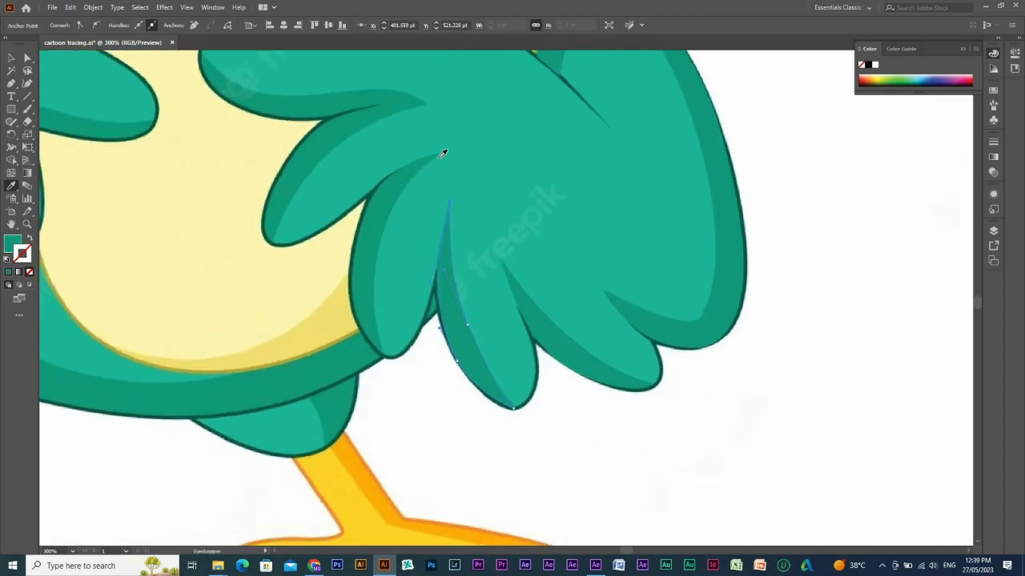
{"action": "key", "text": "p"}
{"action": "left_click", "coordinate": [441, 155]}
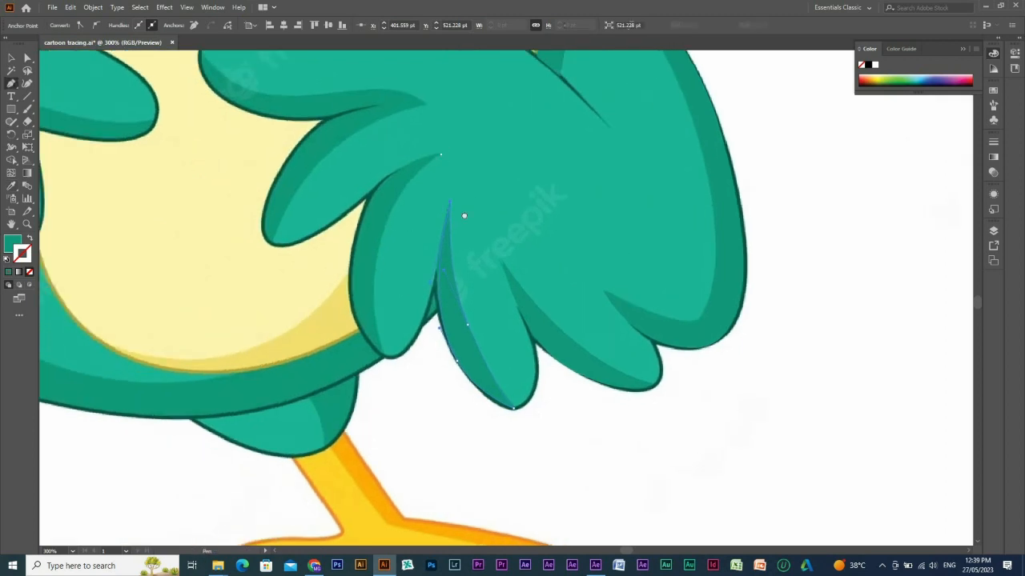
{"action": "left_click_drag", "start_coordinate": [461, 214], "coordinate": [521, 203]}
{"action": "left_click", "coordinate": [445, 217]}
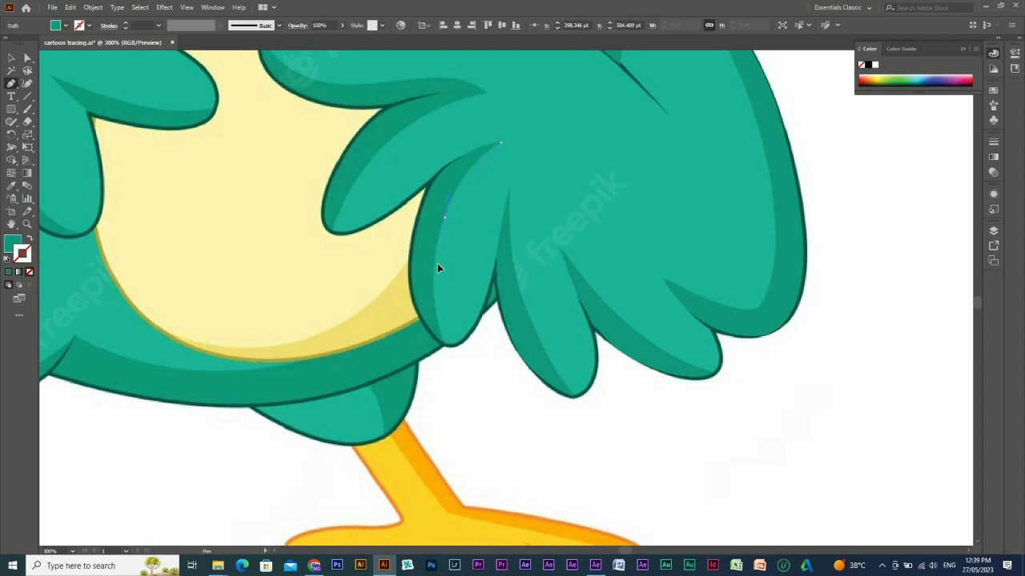
{"action": "mouse_move", "coordinate": [443, 346]}
{"action": "left_mouse_down"}
{"action": "mouse_move", "coordinate": [453, 361]}
{"action": "mouse_move", "coordinate": [446, 348]}
{"action": "left_mouse_up"}
{"action": "key", "text": "shift+x"}
Close that shading path along the feather's belly-side edge and fill it with the sampled dark green.
{"action": "left_click_drag", "start_coordinate": [414, 253], "coordinate": [501, 146]}
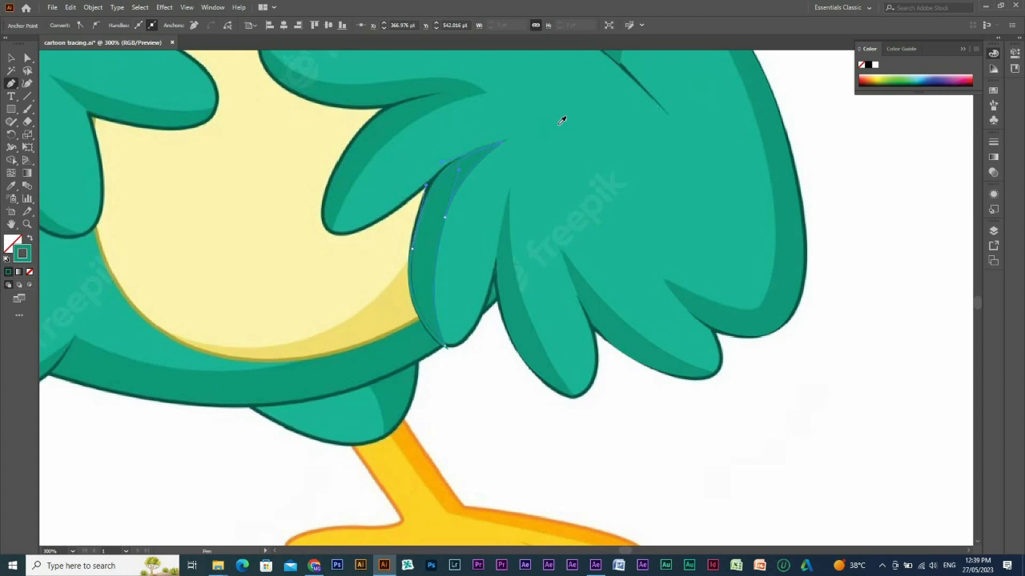
{"action": "key", "text": "i"}
{"action": "left_click", "coordinate": [446, 200]}
Adjust the anchor point and curve on the feather shading's belly-side edge with Direct Selection to match the reference outline.
{"action": "key", "text": "s"}
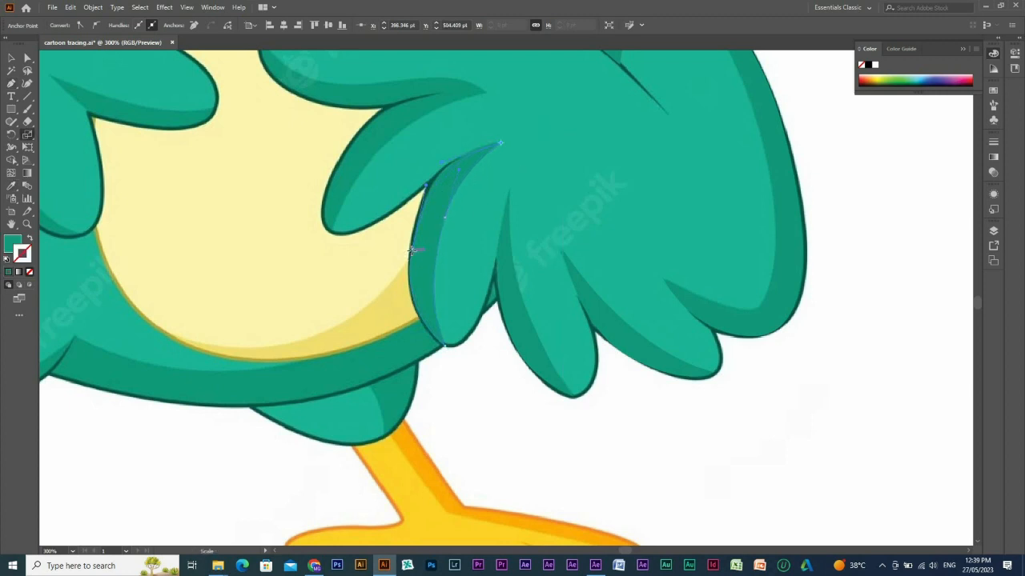
{"action": "key", "text": "a"}
{"action": "left_click_drag", "start_coordinate": [412, 245], "coordinate": [395, 313]}
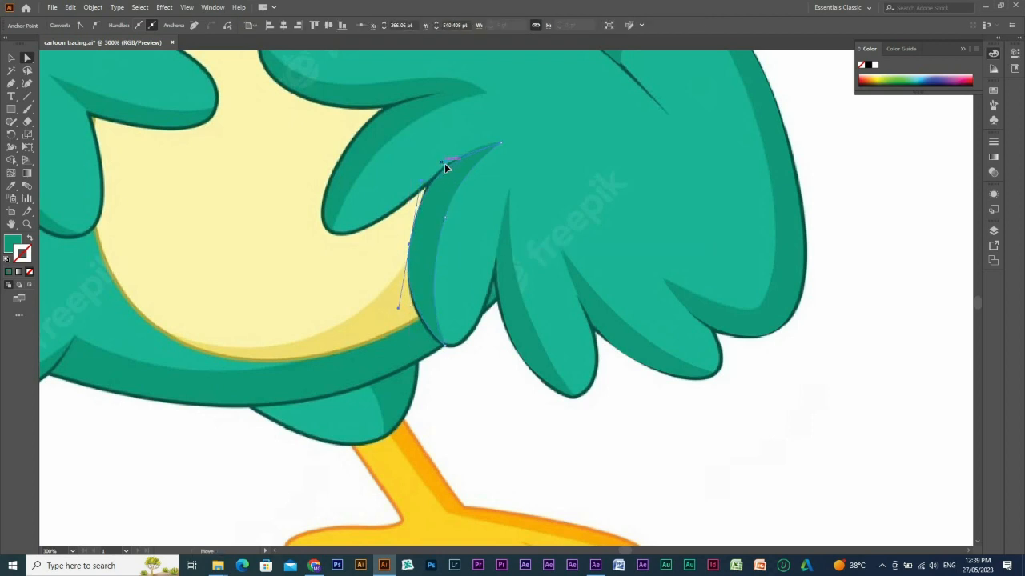
Trace one shading path for the next two feathers, from the lower feather's tip through the shared fold to the upper feather's tip.
{"action": "key", "text": "space"}
{"action": "left_click_drag", "start_coordinate": [481, 210], "coordinate": [523, 260]}
{"action": "key", "text": "p"}
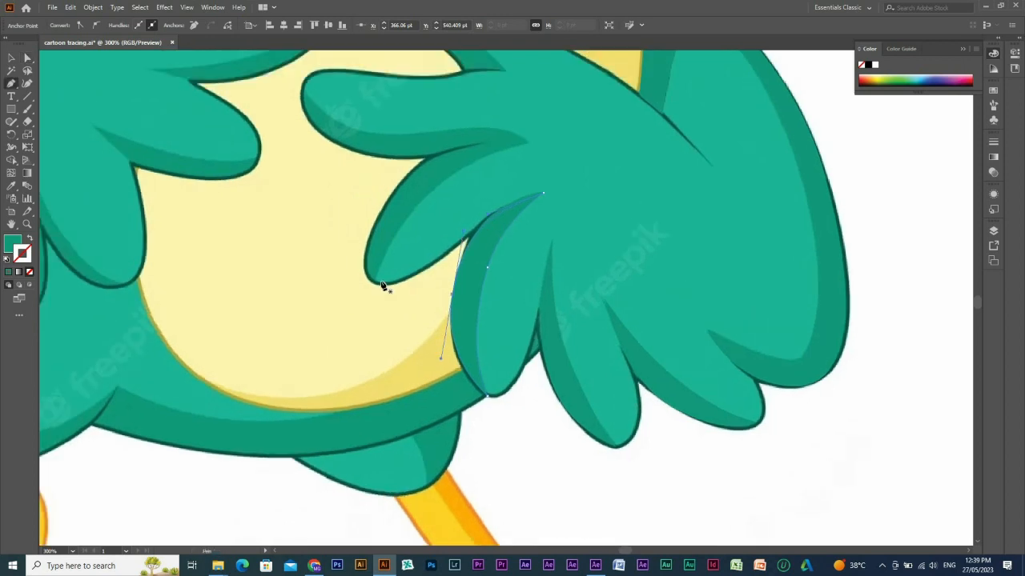
{"action": "left_click", "coordinate": [375, 281]}
{"action": "left_click_drag", "start_coordinate": [481, 163], "coordinate": [632, 181]}
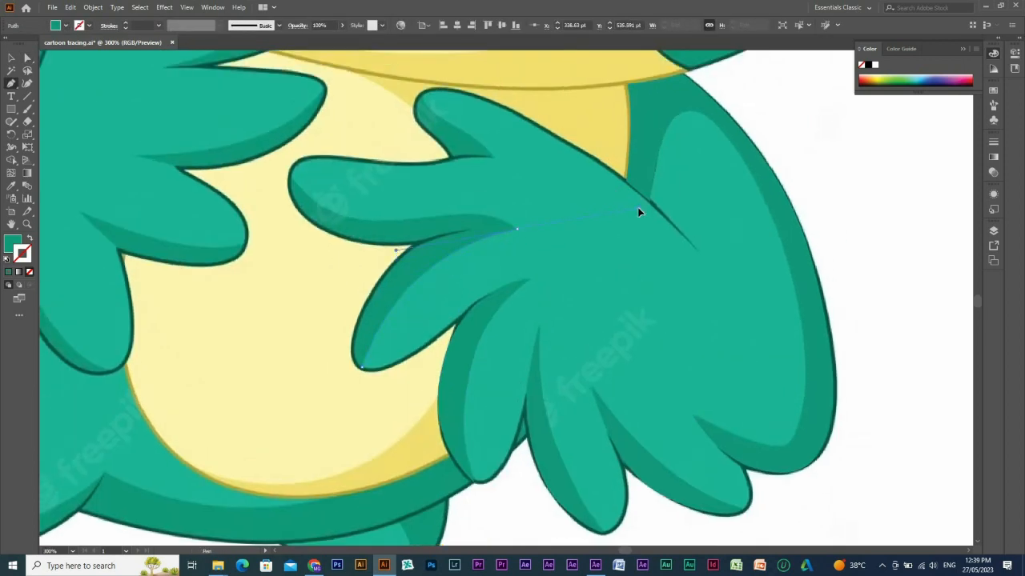
{"action": "left_click", "coordinate": [518, 226]}
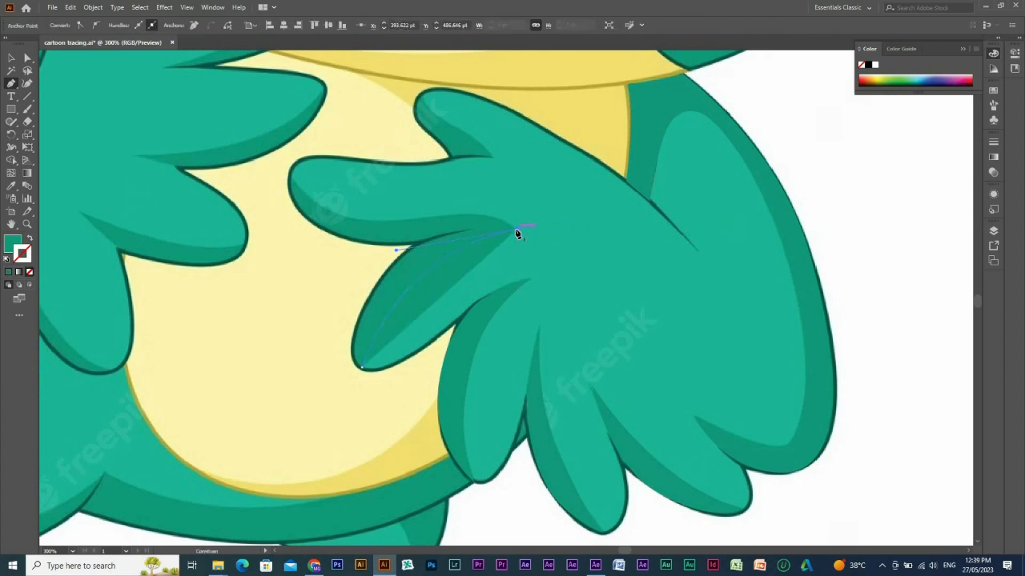
{"action": "key", "text": "shift+x"}
{"action": "key", "text": "space"}
{"action": "mouse_move", "coordinate": [445, 205]}
{"action": "left_mouse_down"}
{"action": "mouse_move", "coordinate": [583, 253]}
{"action": "mouse_move", "coordinate": [524, 279]}
{"action": "mouse_move", "coordinate": [582, 267]}
{"action": "mouse_move", "coordinate": [535, 275]}
{"action": "mouse_move", "coordinate": [425, 229]}
{"action": "mouse_move", "coordinate": [395, 169]}
{"action": "left_mouse_up"}
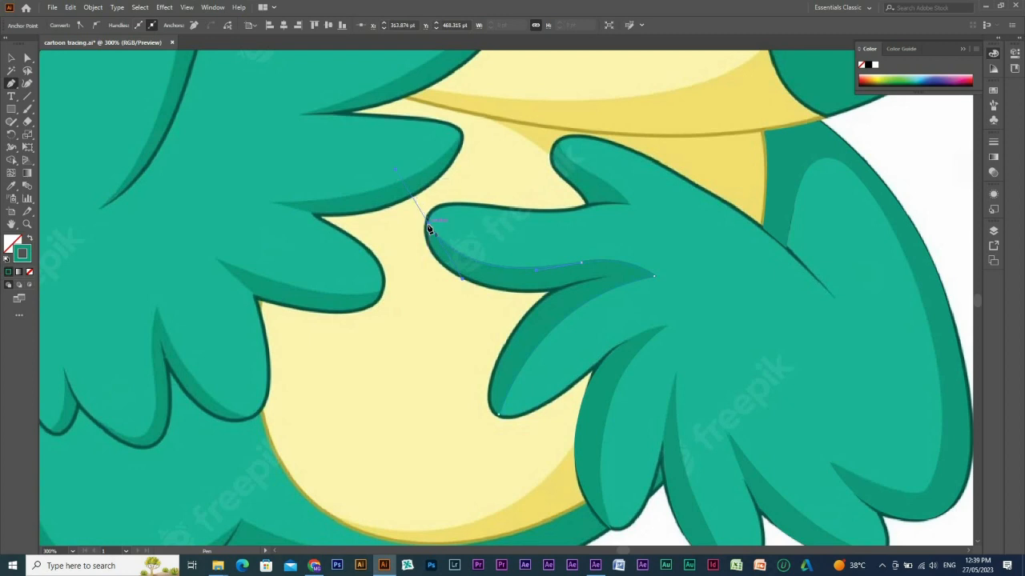
{"action": "left_click", "coordinate": [429, 227]}
Trace the outer edges of both feathers back to the start, close the shared shading path and fill it with dark green.
{"action": "left_click_drag", "start_coordinate": [458, 275], "coordinate": [498, 297]}
{"action": "left_click_drag", "start_coordinate": [561, 289], "coordinate": [612, 270]}
{"action": "left_click_drag", "start_coordinate": [613, 324], "coordinate": [633, 349]}
{"action": "key", "text": "i"}
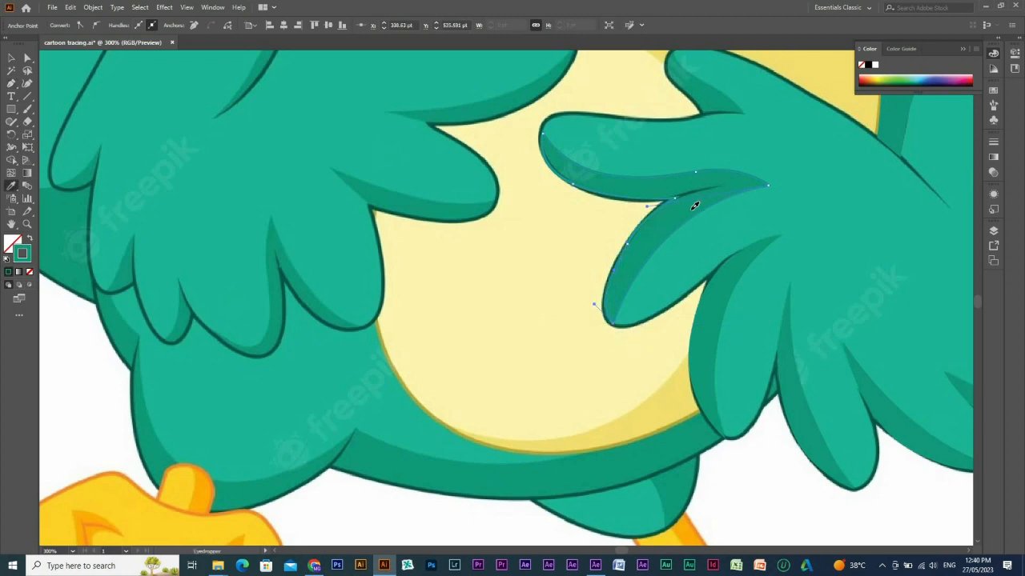
{"action": "left_click", "coordinate": [695, 205]}
Trace the topmost feather's shading from its tip along the inner shadow edge to the fold point and back to the notch.
{"action": "key", "text": "p"}
{"action": "left_click_drag", "start_coordinate": [713, 133], "coordinate": [670, 237]}
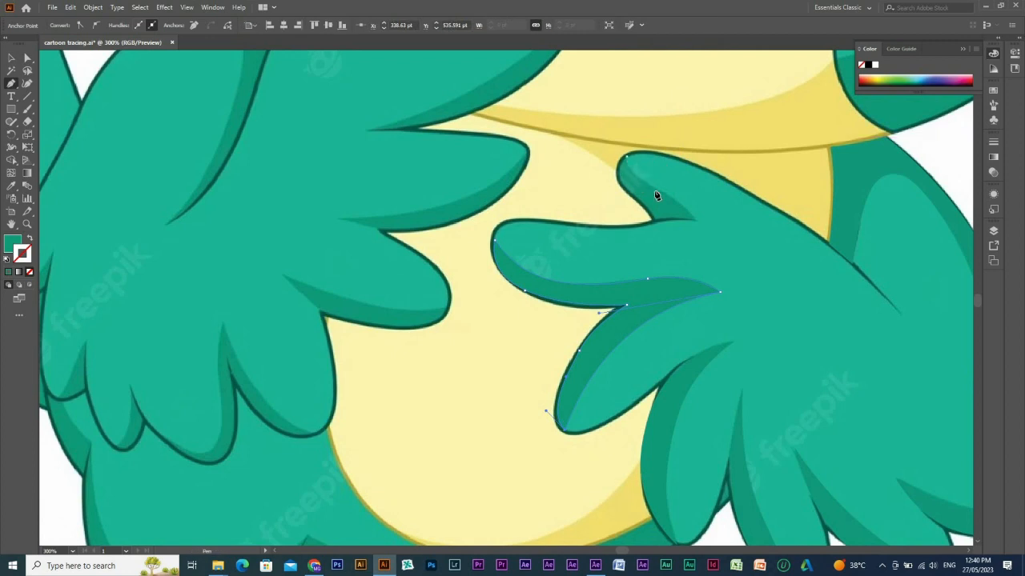
{"action": "mouse_move", "coordinate": [655, 192]}
{"action": "left_mouse_down"}
{"action": "mouse_move", "coordinate": [649, 185]}
{"action": "mouse_move", "coordinate": [671, 194]}
{"action": "left_mouse_up"}
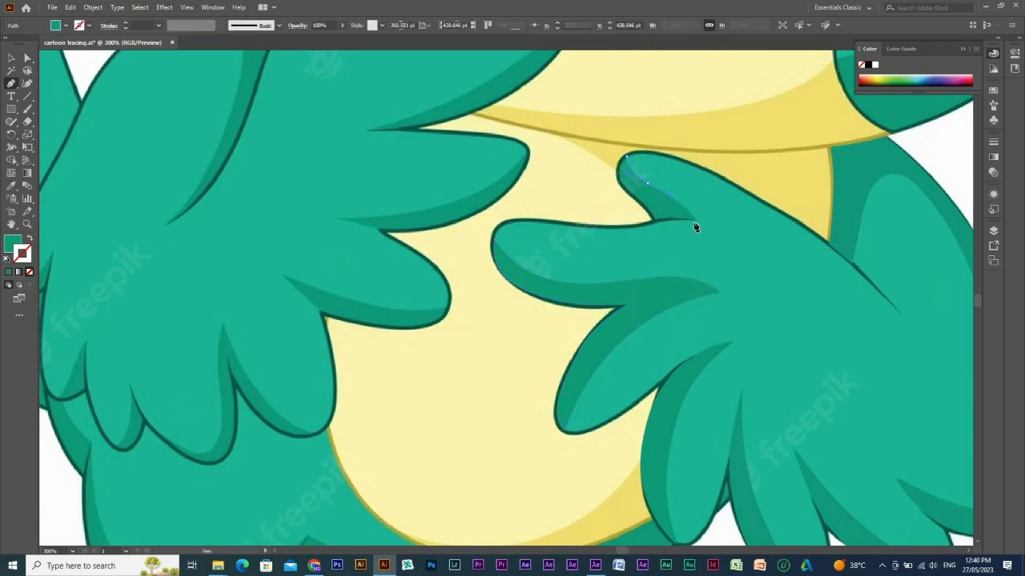
{"action": "key", "text": "ctrl+z"}
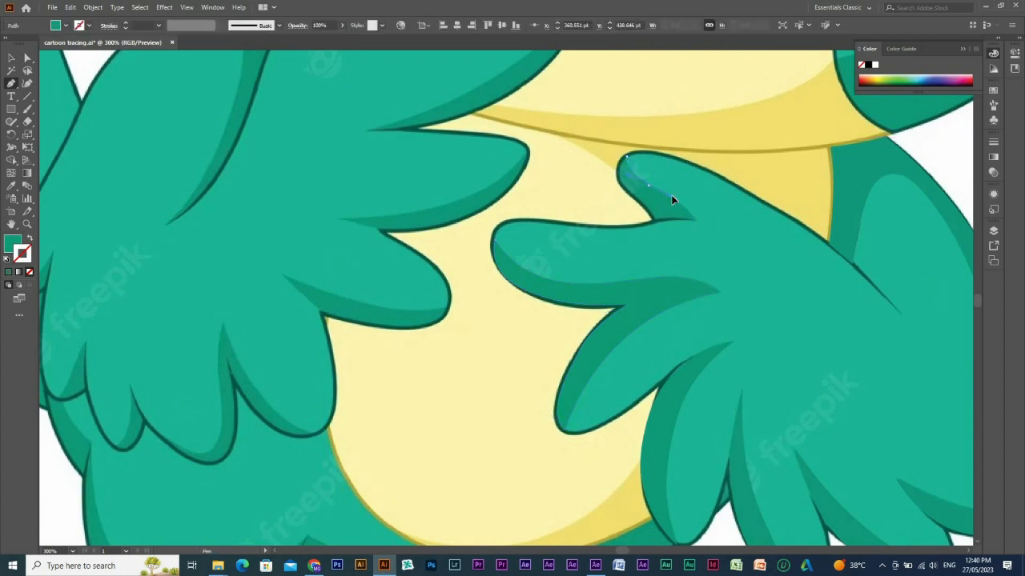
{"action": "left_click", "coordinate": [699, 221]}
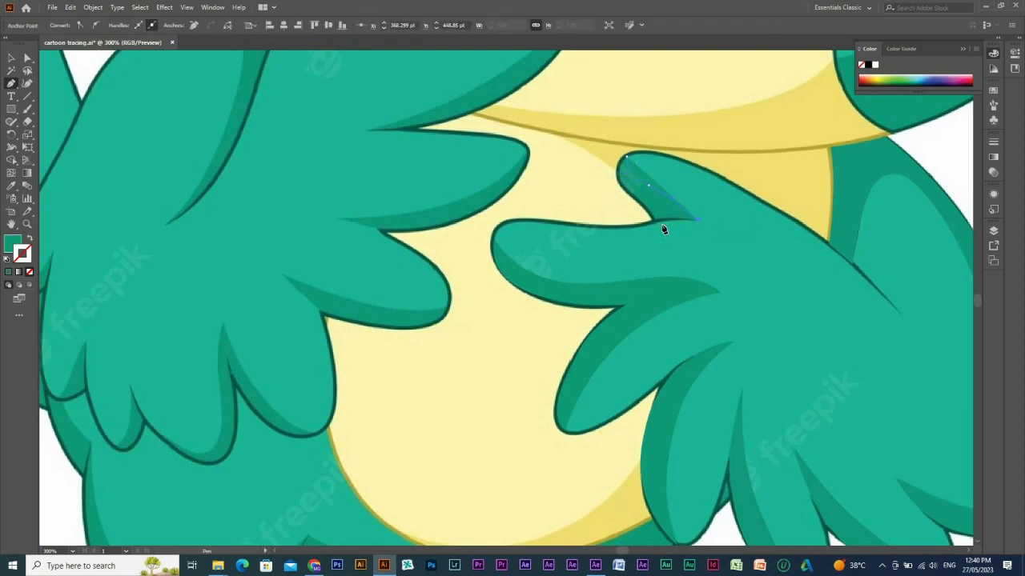
{"action": "left_click_drag", "start_coordinate": [643, 224], "coordinate": [653, 225]}
Close the topmost feather's shading path along its outer edge and refine its tip anchor and curve handle to follow the reference.
{"action": "left_click_drag", "start_coordinate": [519, 99], "coordinate": [752, 310]}
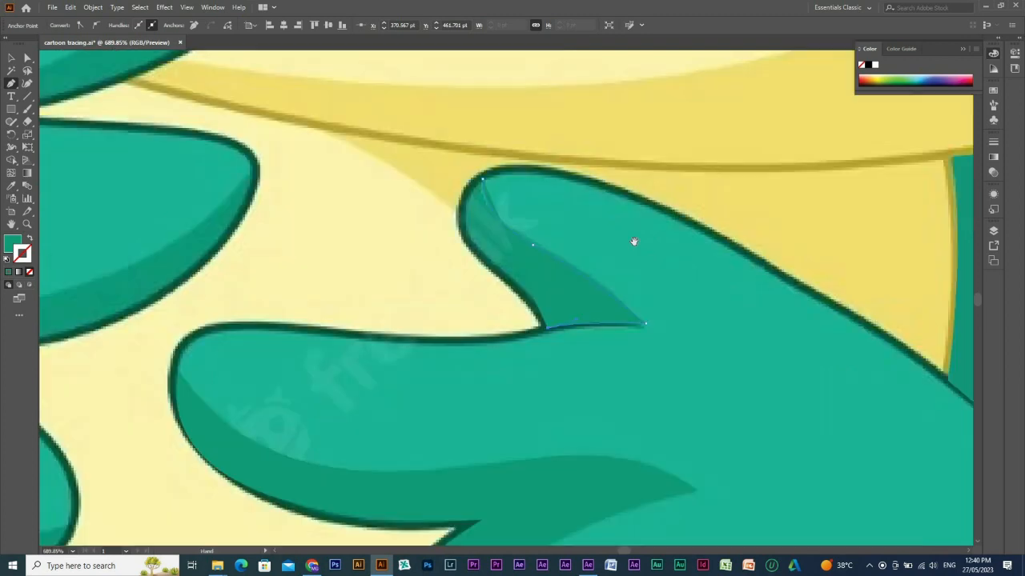
{"action": "left_click_drag", "start_coordinate": [506, 280], "coordinate": [473, 254]}
{"action": "key", "text": "ctrl+z"}
{"action": "left_click", "coordinate": [483, 177]}
{"action": "left_click_drag", "start_coordinate": [512, 145], "coordinate": [510, 146]}
{"action": "left_click_drag", "start_coordinate": [480, 177], "coordinate": [480, 180], "text": "ctrl"}
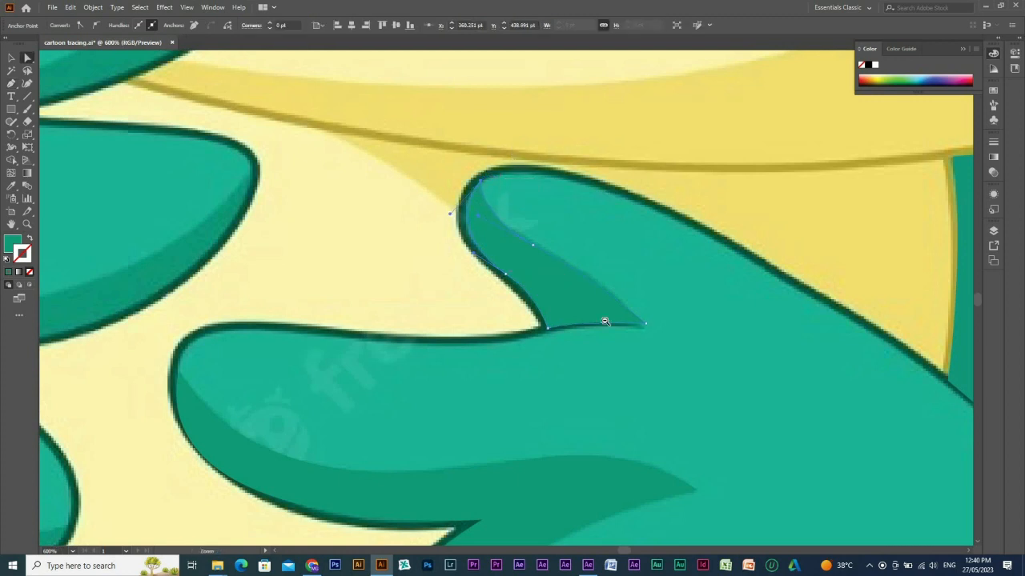
{"action": "key", "text": "ctrl+minus"}
{"action": "left_click_drag", "start_coordinate": [571, 333], "coordinate": [557, 328]}
Review the shaded wing within the whole bird artwork.
{"action": "key", "text": "ctrl+minus"}
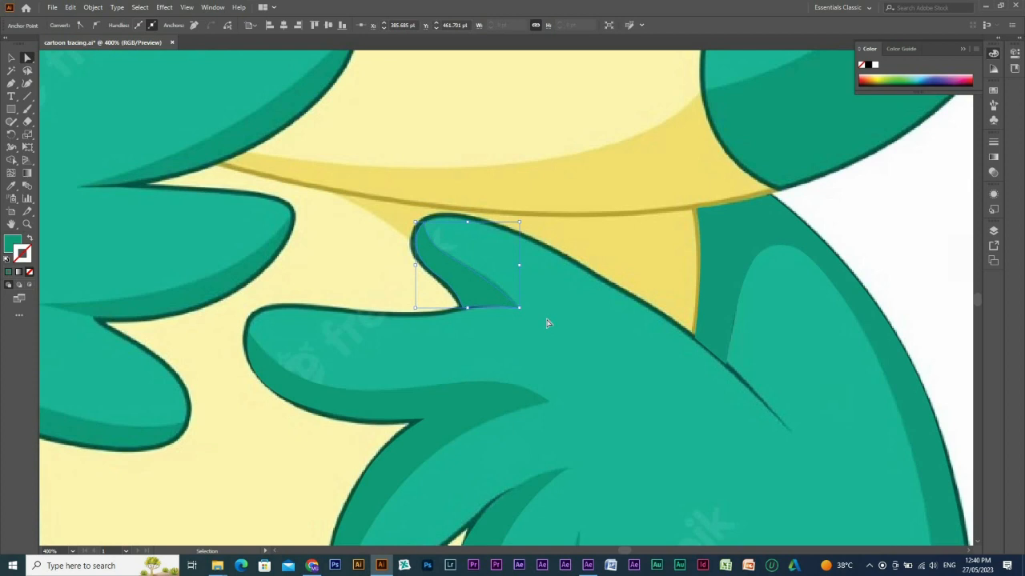
{"action": "key", "text": "ctrl+space"}
{"action": "left_click", "coordinate": [565, 326], "text": "ctrl+alt"}
{"action": "left_click", "coordinate": [565, 330], "text": "ctrl+alt"}
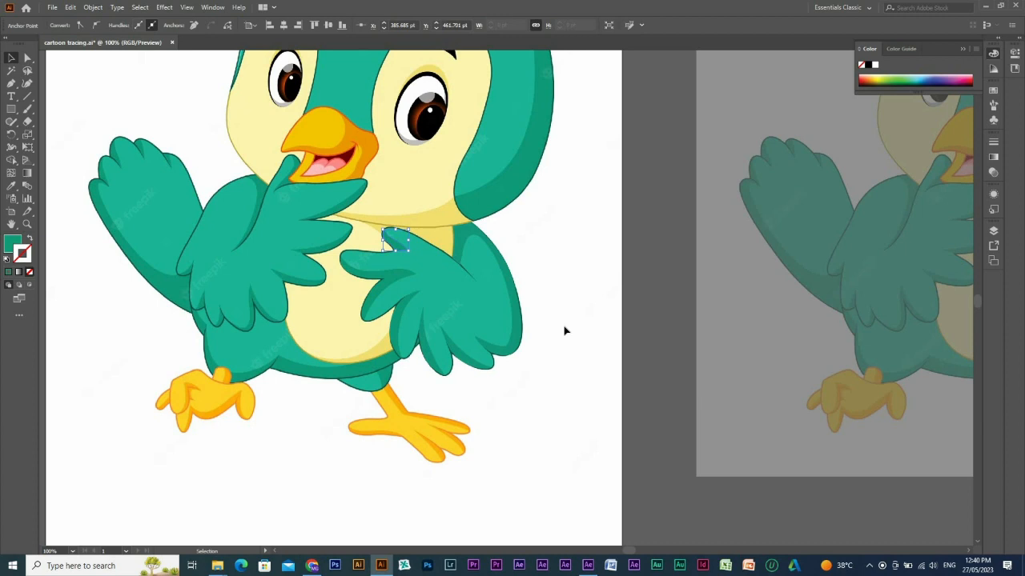
{"action": "key", "text": "ctrl+minus"}
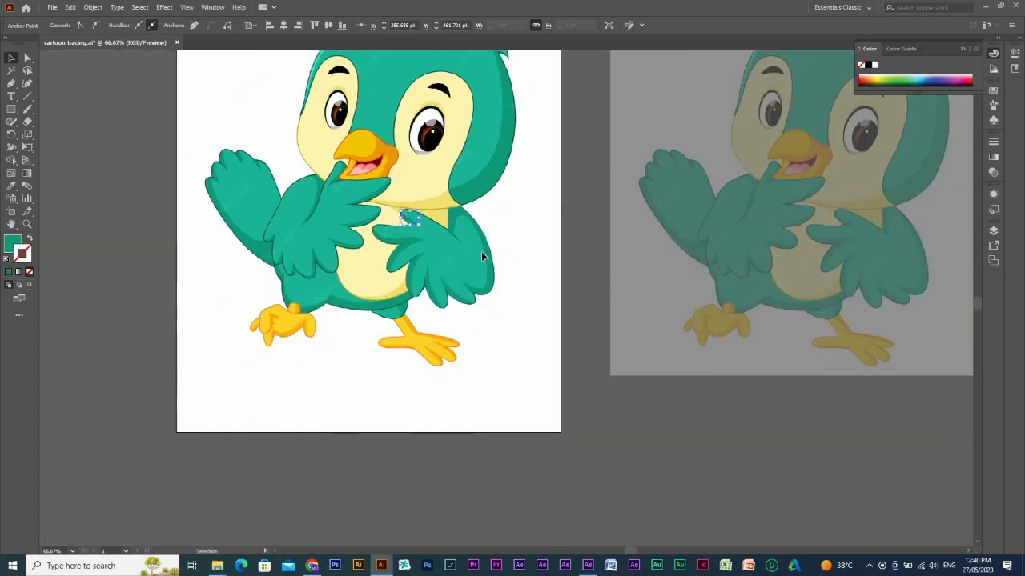
{"action": "key", "text": "p"}
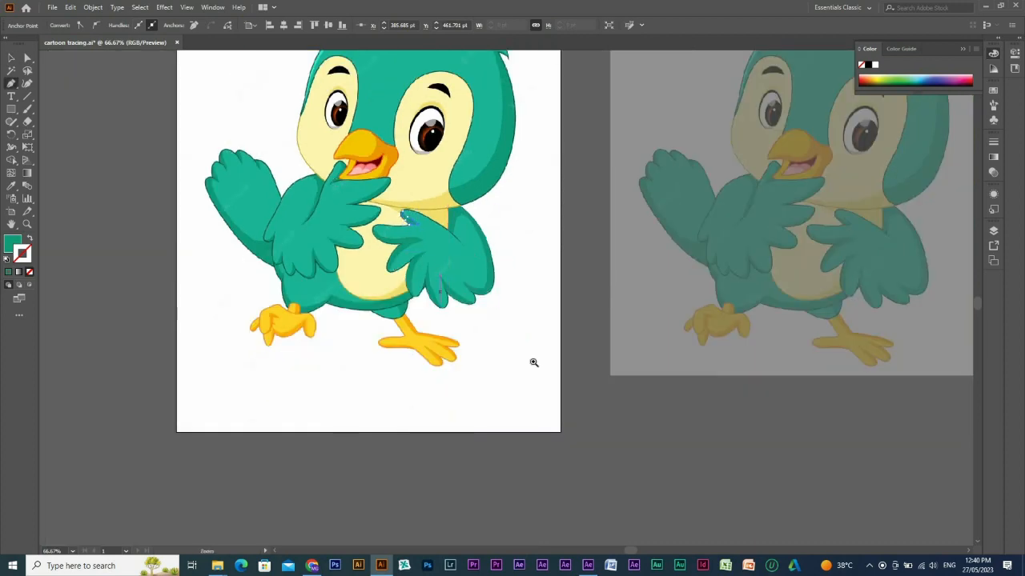
Trace the green thigh above the standing leg with the Pen tool as a closed path meeting the body's lower edge.
{"action": "left_click_drag", "start_coordinate": [533, 362], "coordinate": [334, 197]}
{"action": "scroll", "coordinate": [464, 269], "scroll_direction": "down", "scroll_amount": 3}
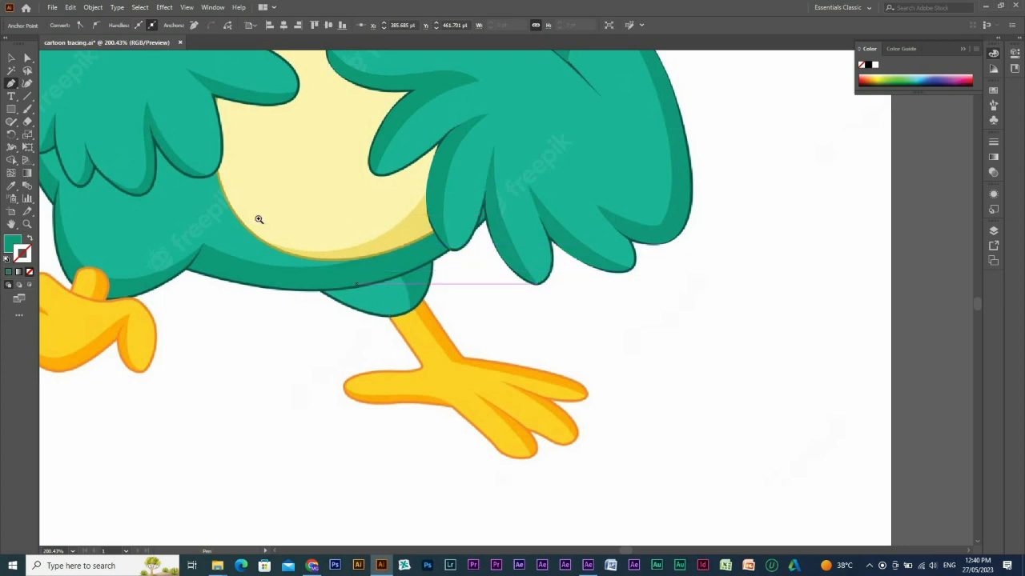
{"action": "left_click_drag", "start_coordinate": [255, 240], "coordinate": [587, 395]}
{"action": "left_click", "coordinate": [221, 222]}
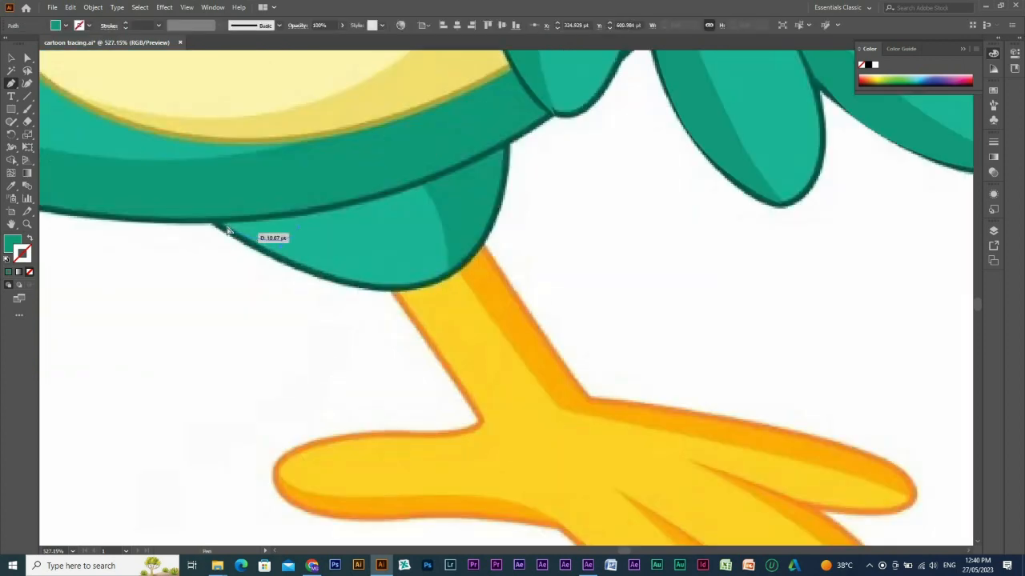
{"action": "left_click_drag", "start_coordinate": [362, 285], "coordinate": [506, 259]}
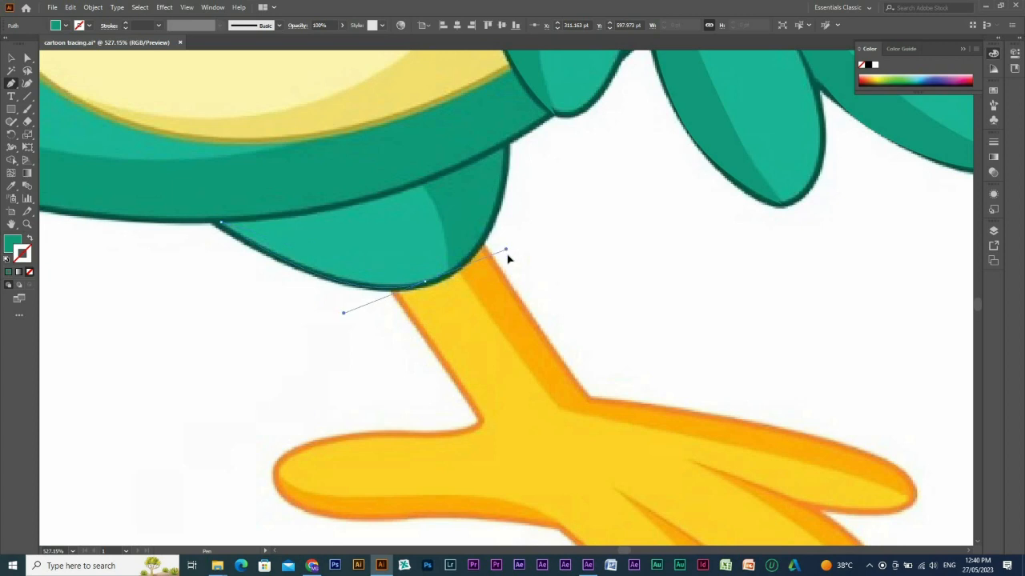
{"action": "left_click", "coordinate": [505, 149]}
{"action": "key", "text": "shift+x"}
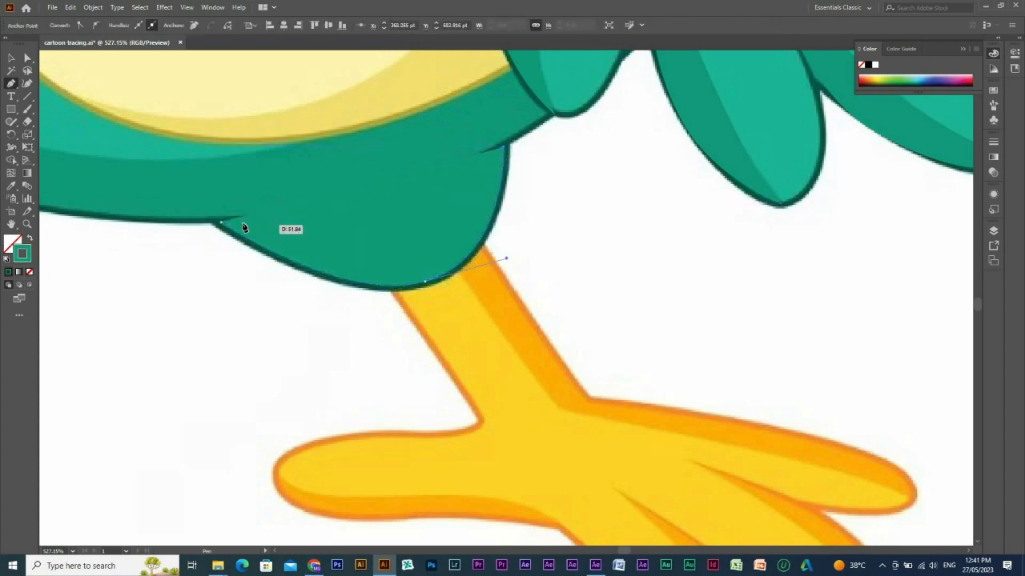
{"action": "left_click", "coordinate": [221, 222]}
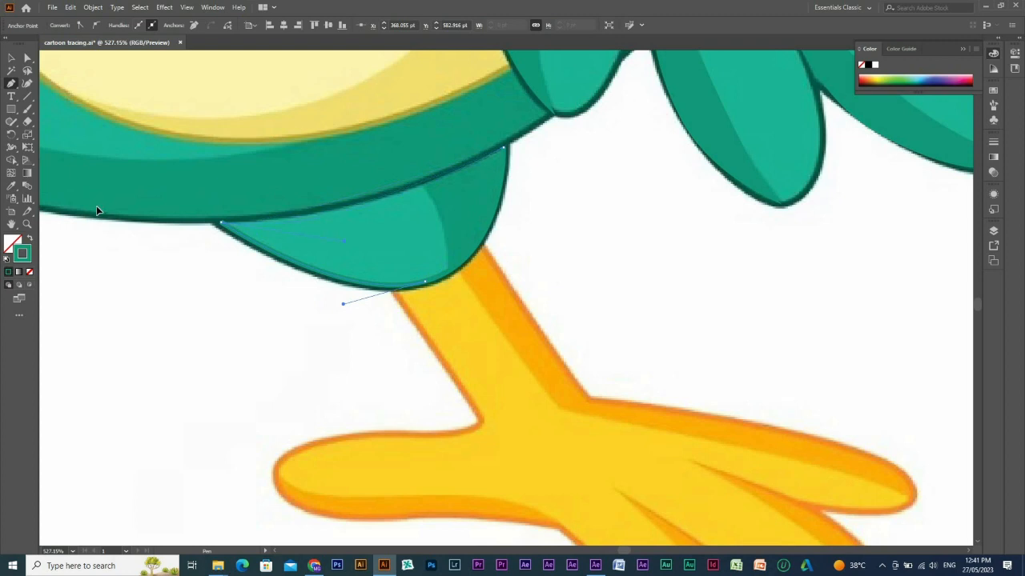
Fill the thigh shape with the light green sampled from the reference and hide it to expose the shading underneath.
{"action": "key", "text": "i"}
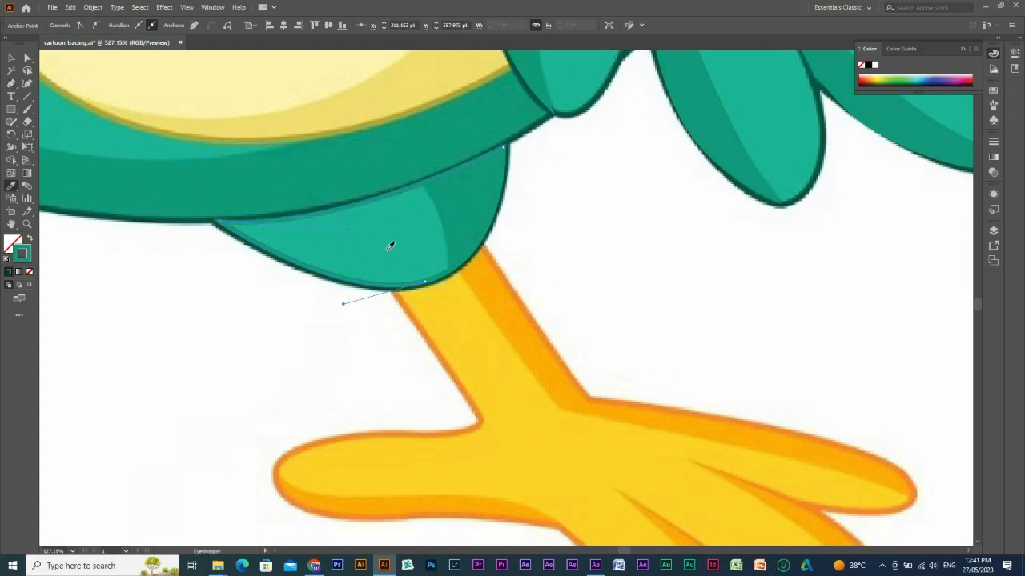
{"action": "left_click", "coordinate": [394, 246]}
{"action": "key", "text": "ctrl+shift+a"}
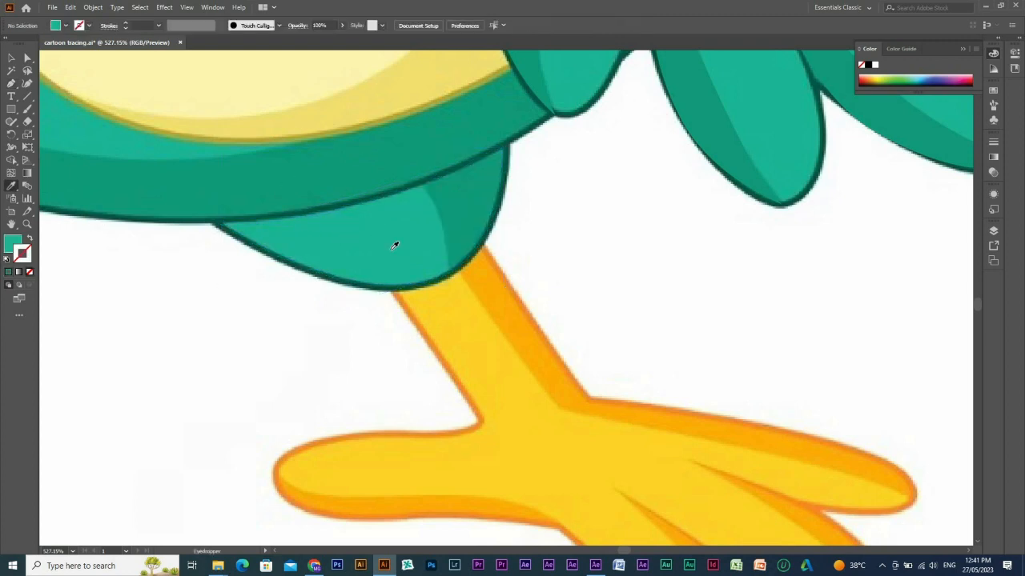
Trace the thigh's shaded area along its inner curve and outer edge up to the body, and close the path.
{"action": "key", "text": "p"}
{"action": "left_click", "coordinate": [421, 185]}
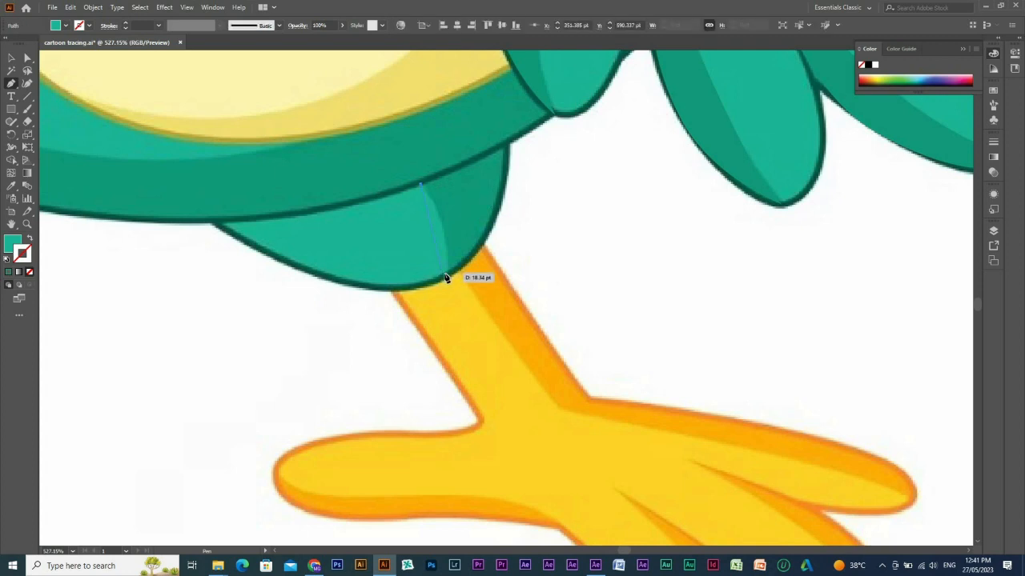
{"action": "left_click_drag", "start_coordinate": [445, 275], "coordinate": [441, 303]}
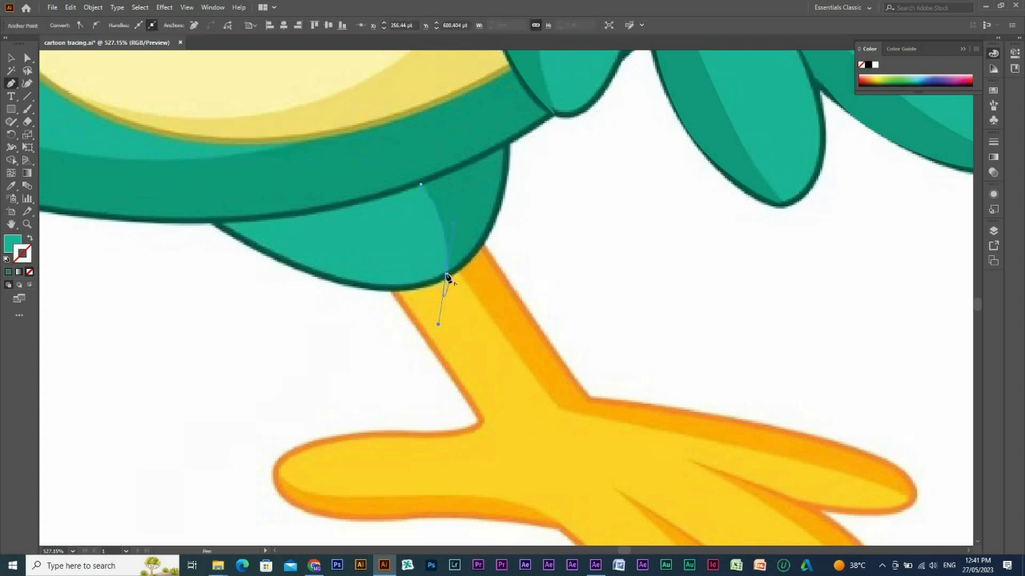
{"action": "left_click", "coordinate": [447, 275]}
{"action": "left_click_drag", "start_coordinate": [512, 154], "coordinate": [453, 282]}
{"action": "left_click_drag", "start_coordinate": [462, 183], "coordinate": [464, 178]}
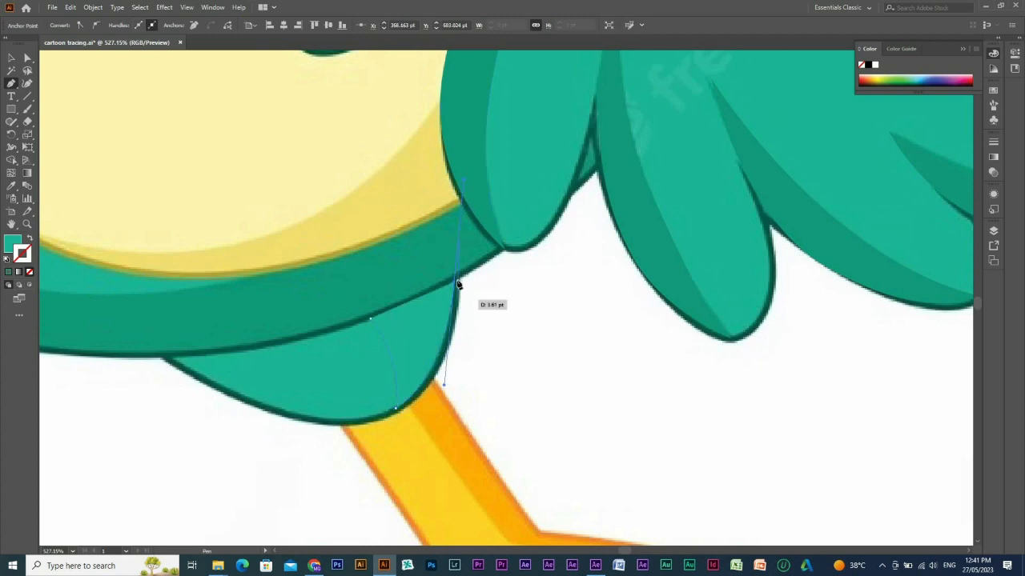
{"action": "left_click", "coordinate": [456, 283]}
{"action": "key", "text": "shift+x"}
{"action": "left_click_drag", "start_coordinate": [370, 318], "coordinate": [351, 319]}
Fill the thigh's shading shape with the dark green sampled from the reference and deselect it.
{"action": "key", "text": "i"}
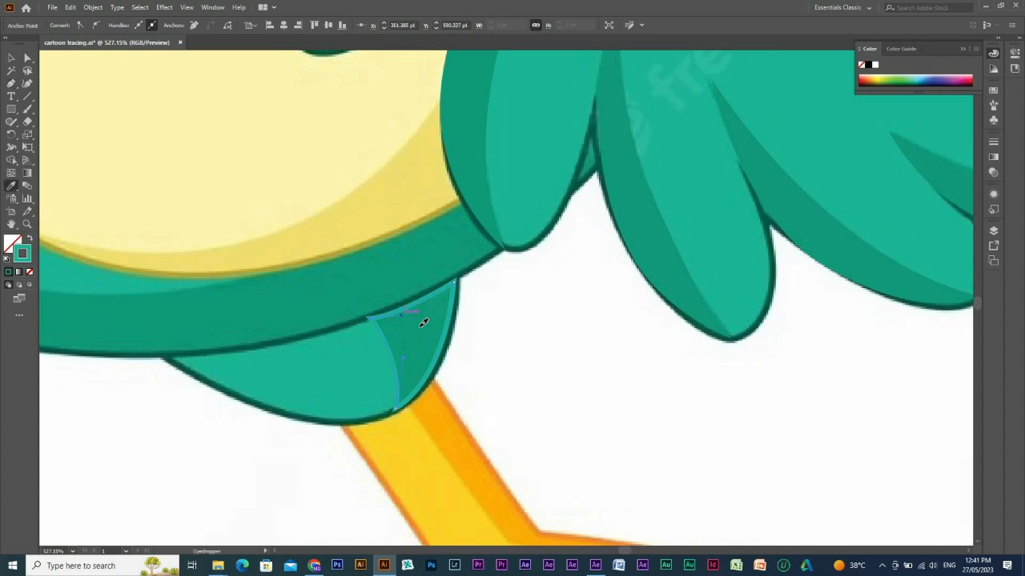
{"action": "left_click", "coordinate": [421, 324]}
{"action": "key", "text": "ctrl+shift+a"}
Start the standing leg's outline at the thigh, tracing its front edge and around the uppermost toe to the first notch, shown as stroke only.
{"action": "key", "text": "p"}
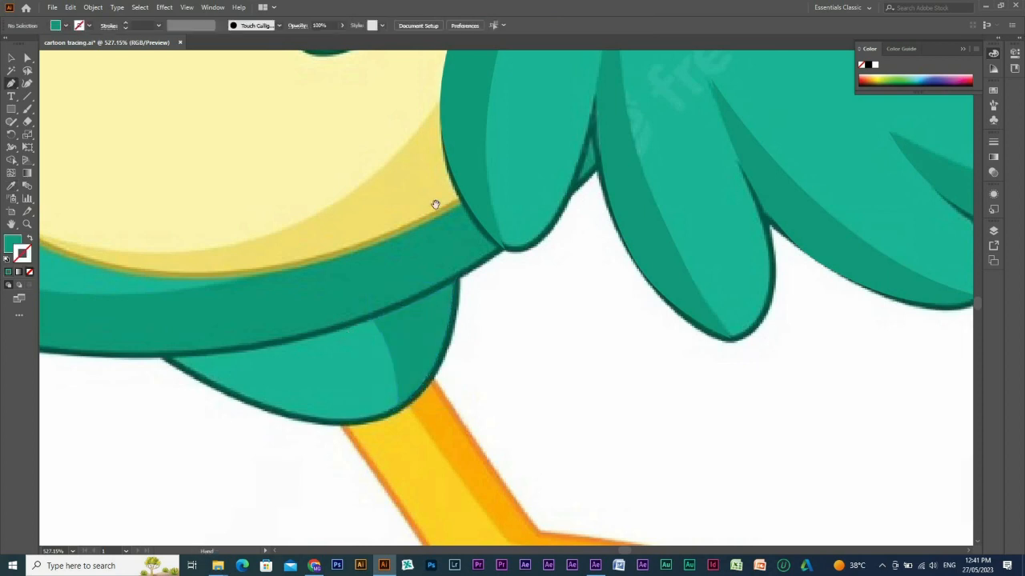
{"action": "scroll", "coordinate": [435, 201], "scroll_direction": "down", "scroll_amount": 5}
{"action": "scroll", "coordinate": [414, 171], "scroll_direction": "down", "scroll_amount": 1, "text": "alt"}
{"action": "left_click", "coordinate": [408, 184]}
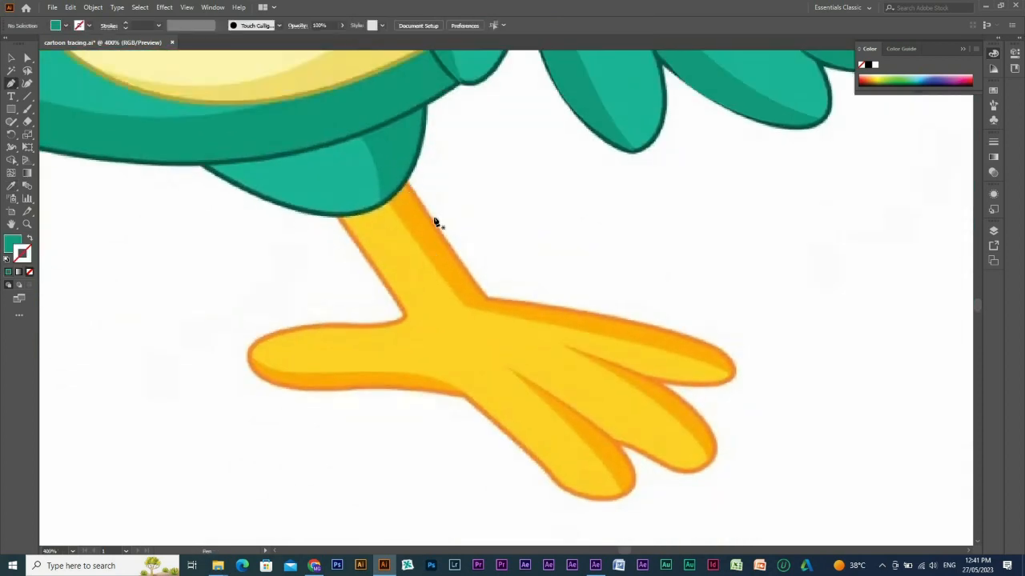
{"action": "left_click_drag", "start_coordinate": [485, 298], "coordinate": [485, 298]}
{"action": "scroll", "coordinate": [327, 298], "scroll_direction": "down", "scroll_amount": 1}
{"action": "scroll", "coordinate": [326, 299], "scroll_direction": "right", "scroll_amount": 5}
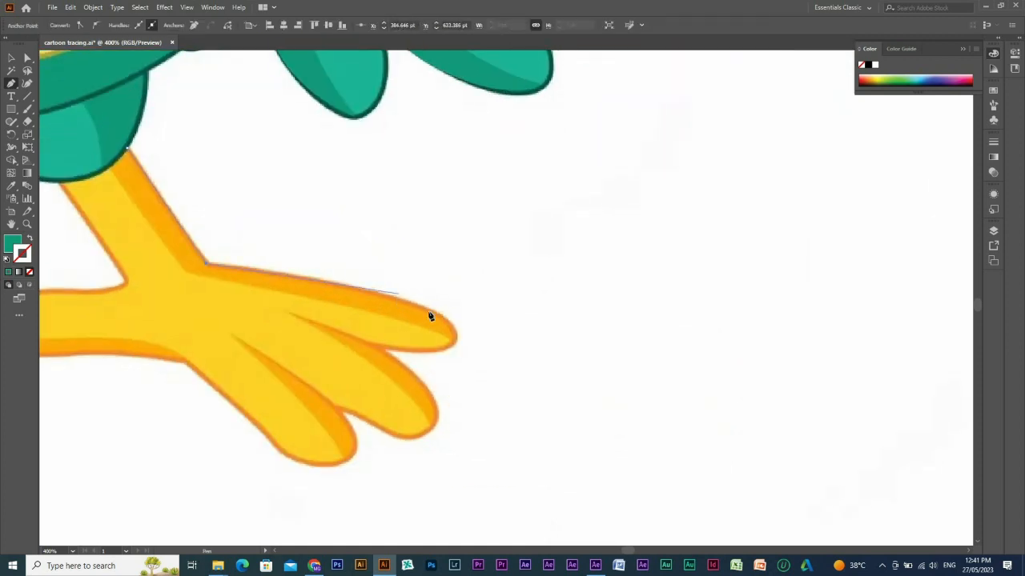
{"action": "left_click_drag", "start_coordinate": [423, 310], "coordinate": [427, 349]}
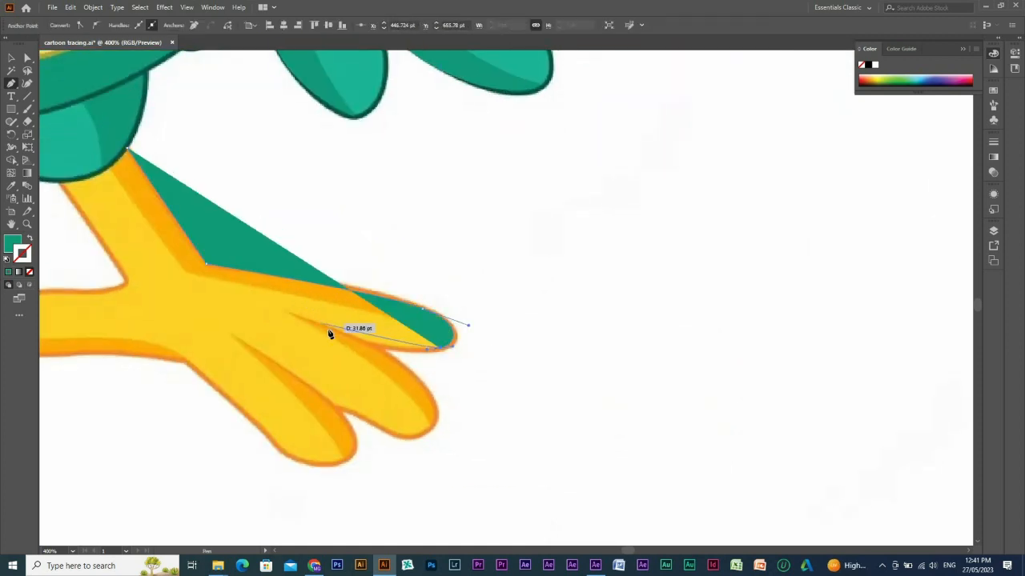
{"action": "left_click_drag", "start_coordinate": [324, 328], "coordinate": [284, 309]}
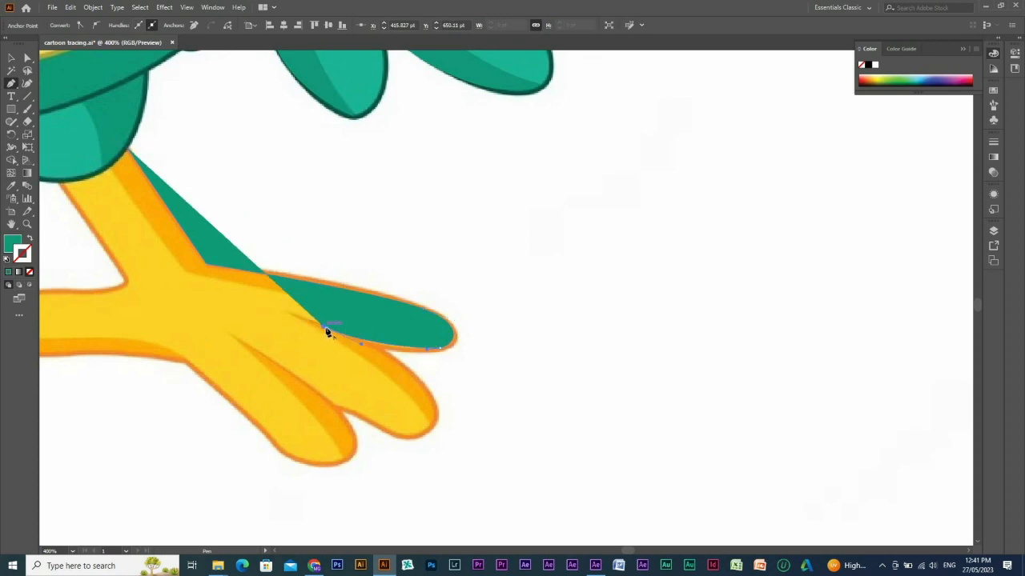
{"action": "key", "text": "shift+x"}
Continue the foot outline around the middle toe and the lowest toe toward the base of the back toe.
{"action": "scroll", "coordinate": [360, 333], "scroll_direction": "down", "scroll_amount": 3}
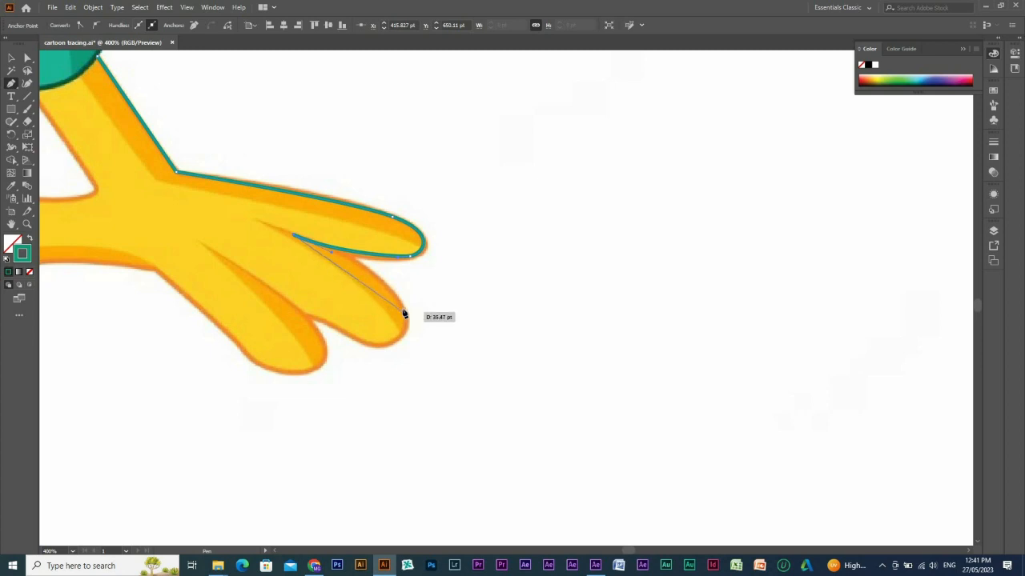
{"action": "mouse_move", "coordinate": [403, 310]}
{"action": "left_mouse_down"}
{"action": "mouse_move", "coordinate": [414, 332]}
{"action": "mouse_move", "coordinate": [345, 336]}
{"action": "mouse_move", "coordinate": [358, 335]}
{"action": "mouse_move", "coordinate": [346, 325]}
{"action": "mouse_move", "coordinate": [343, 336]}
{"action": "mouse_move", "coordinate": [326, 318]}
{"action": "mouse_move", "coordinate": [304, 318]}
{"action": "left_mouse_up"}
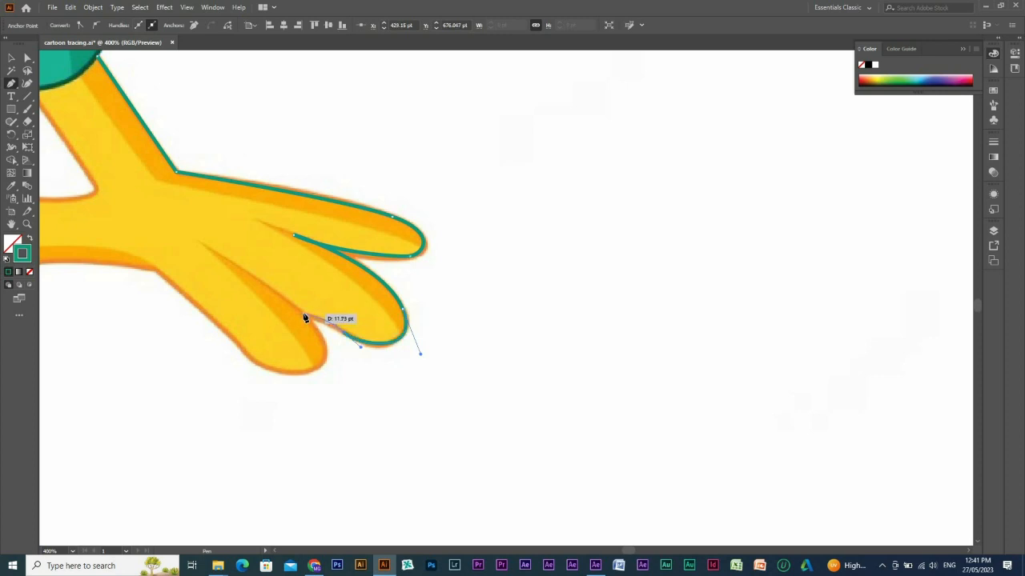
{"action": "left_click", "coordinate": [303, 313]}
{"action": "left_click_drag", "start_coordinate": [427, 350], "coordinate": [529, 355]}
{"action": "left_click_drag", "start_coordinate": [414, 373], "coordinate": [333, 341]}
{"action": "left_click_drag", "start_coordinate": [469, 323], "coordinate": [704, 385]}
Anchor the outline at the base of the back toe and trace along that toe's underside.
{"action": "left_click_drag", "start_coordinate": [493, 335], "coordinate": [486, 330]}
{"action": "left_click_drag", "start_coordinate": [366, 330], "coordinate": [348, 329]}
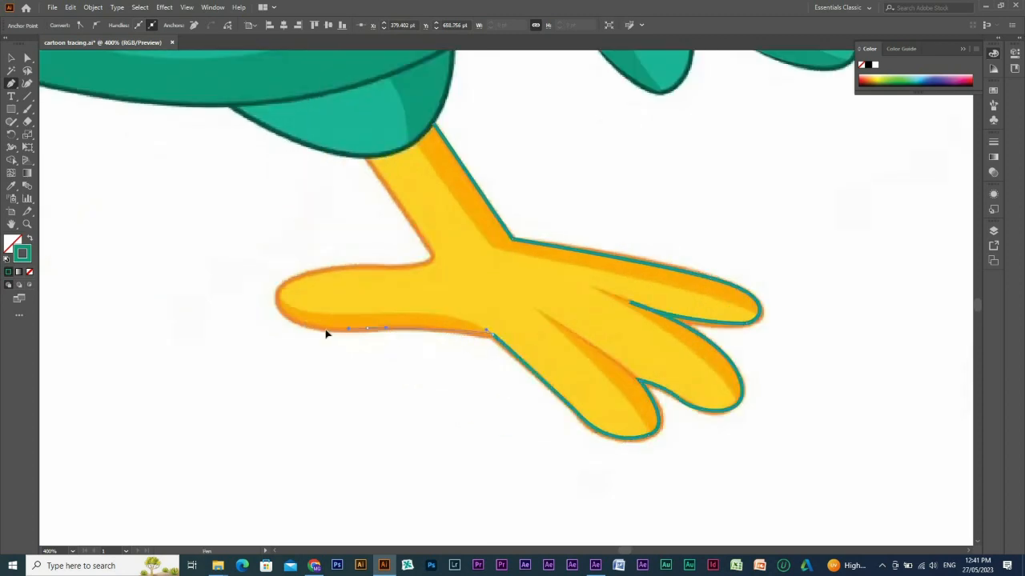
{"action": "left_click", "coordinate": [323, 330]}
{"action": "left_click_drag", "start_coordinate": [281, 290], "coordinate": [295, 253]}
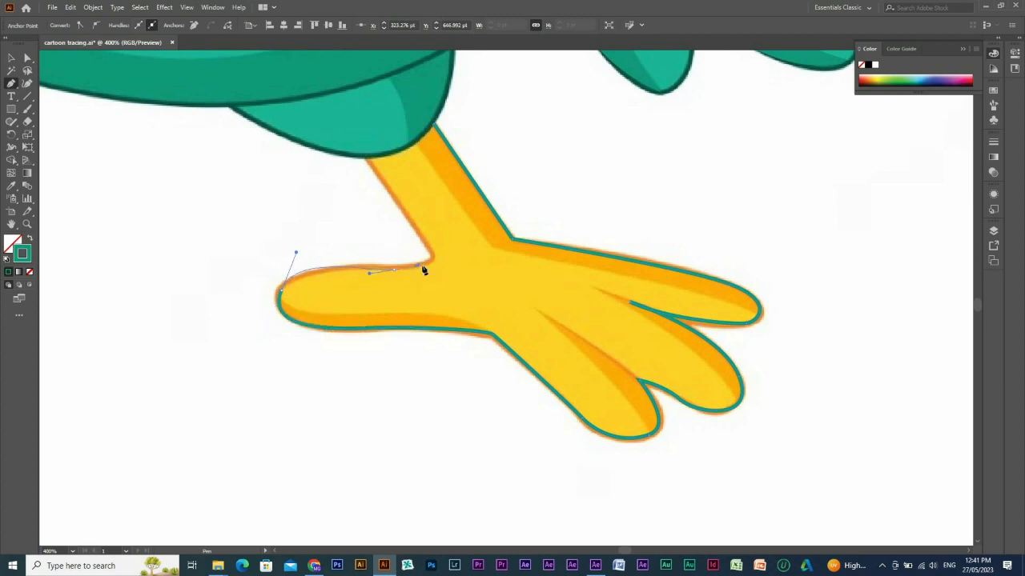
{"action": "key", "text": "ctrl+z"}
{"action": "key", "text": "ctrl+z"}
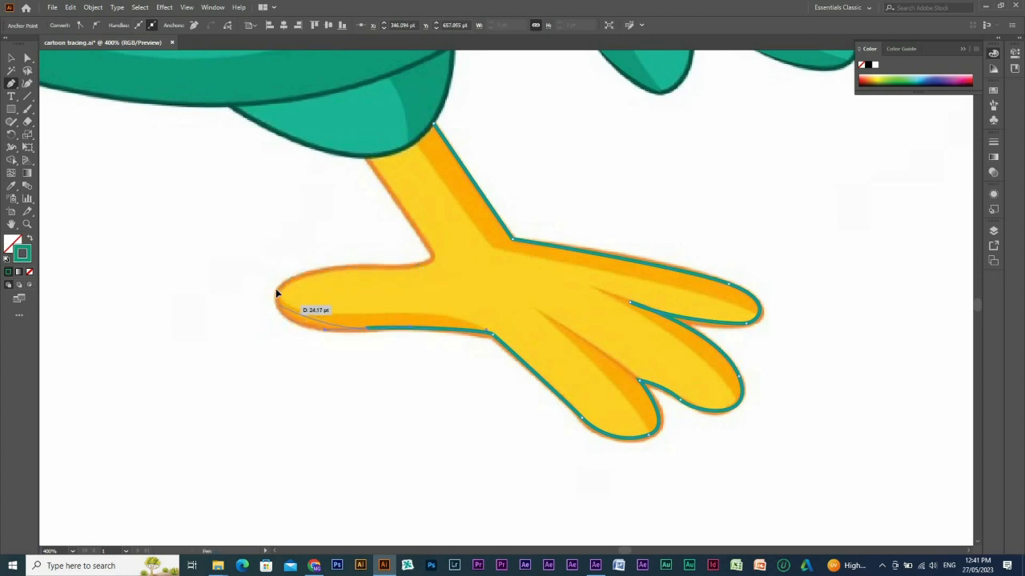
Trace around the back toe's tip and upper edge, up the leg's rear edge into the thigh, and close the foot outline.
{"action": "left_click_drag", "start_coordinate": [276, 286], "coordinate": [361, 275]}
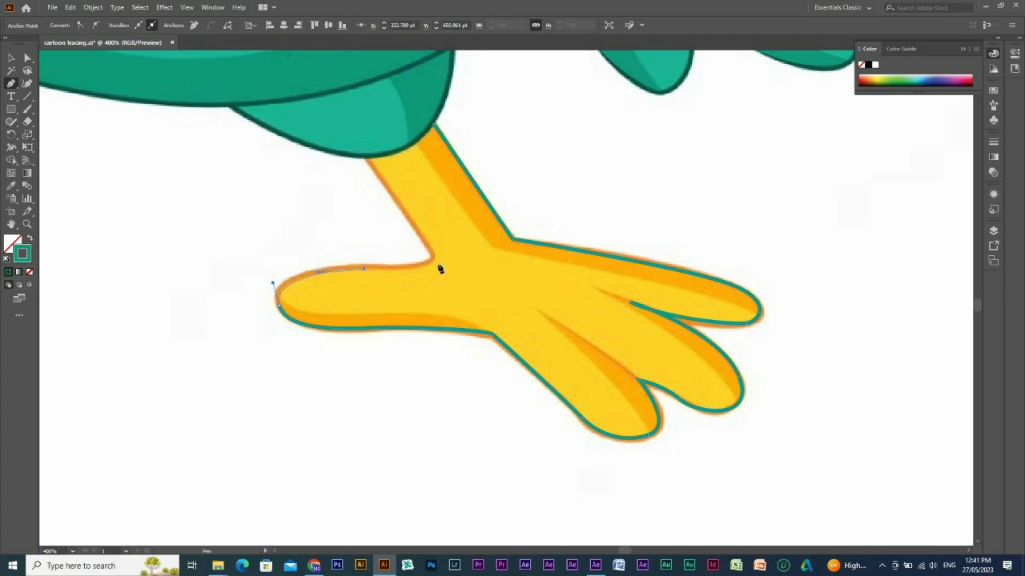
{"action": "left_click_drag", "start_coordinate": [434, 256], "coordinate": [433, 246]}
{"action": "left_click", "coordinate": [369, 156]}
{"action": "key", "text": "ctrl+z"}
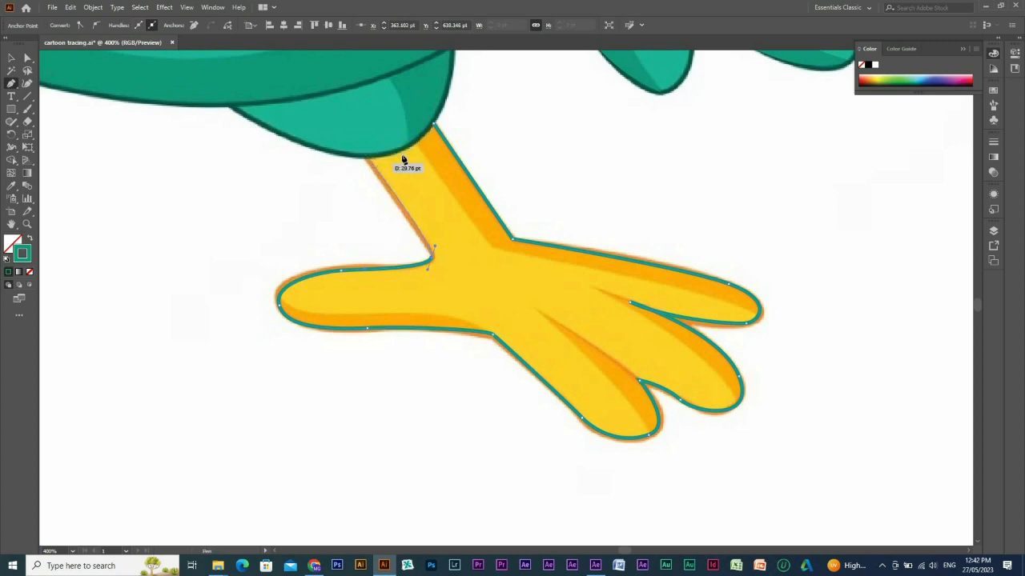
{"action": "left_click", "coordinate": [355, 140]}
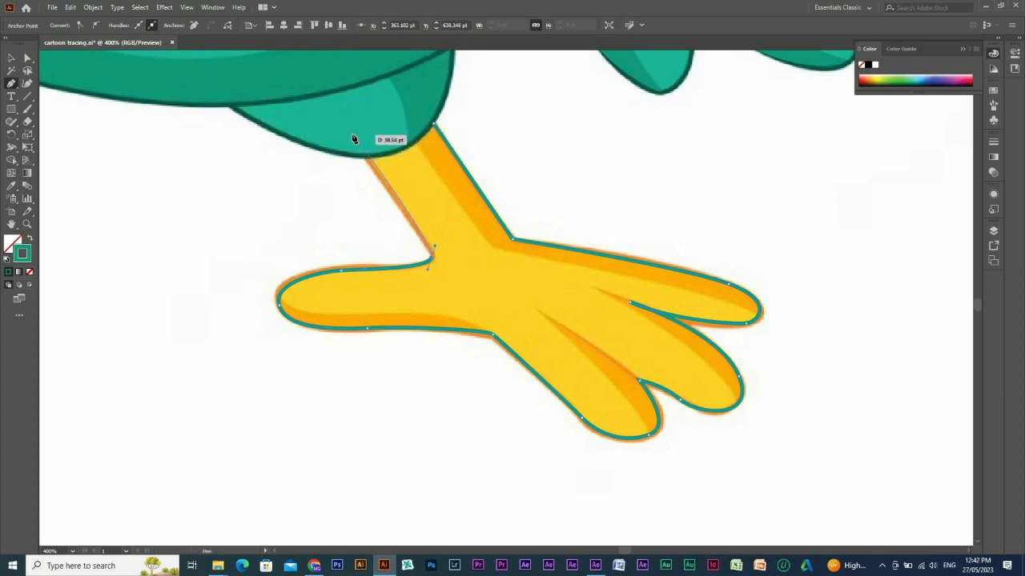
{"action": "left_click", "coordinate": [412, 102]}
{"action": "left_click", "coordinate": [436, 127]}
Fill the leg and foot shape with the yellow sampled from the reference and hide the shape.
{"action": "key", "text": "i"}
{"action": "left_click", "coordinate": [407, 112]}
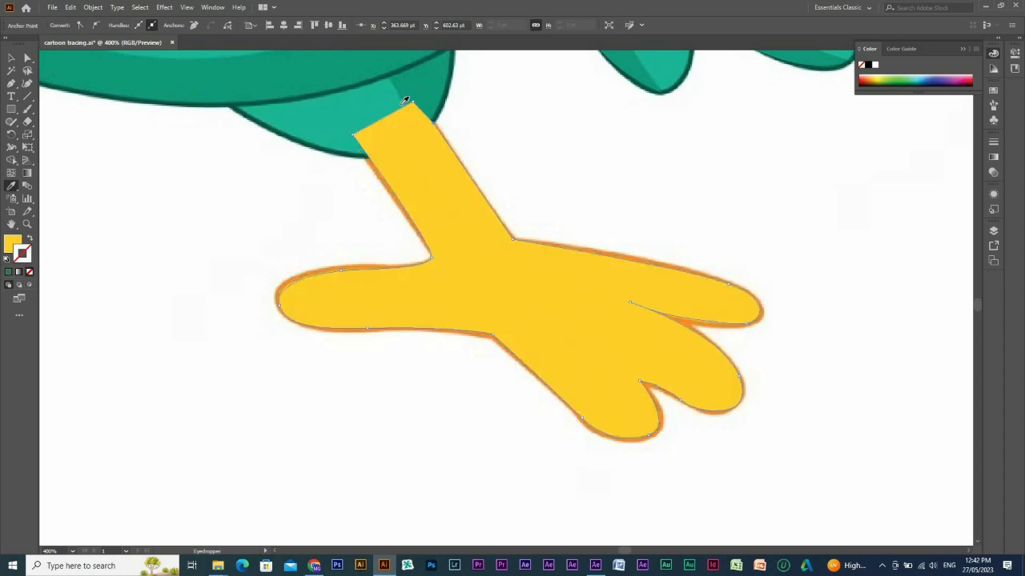
{"action": "key", "text": "ctrl+3"}
Trace the inner edge of the leg's orange shading from the thigh down to the uppermost toe's tip, shown as stroke only.
{"action": "key", "text": "p"}
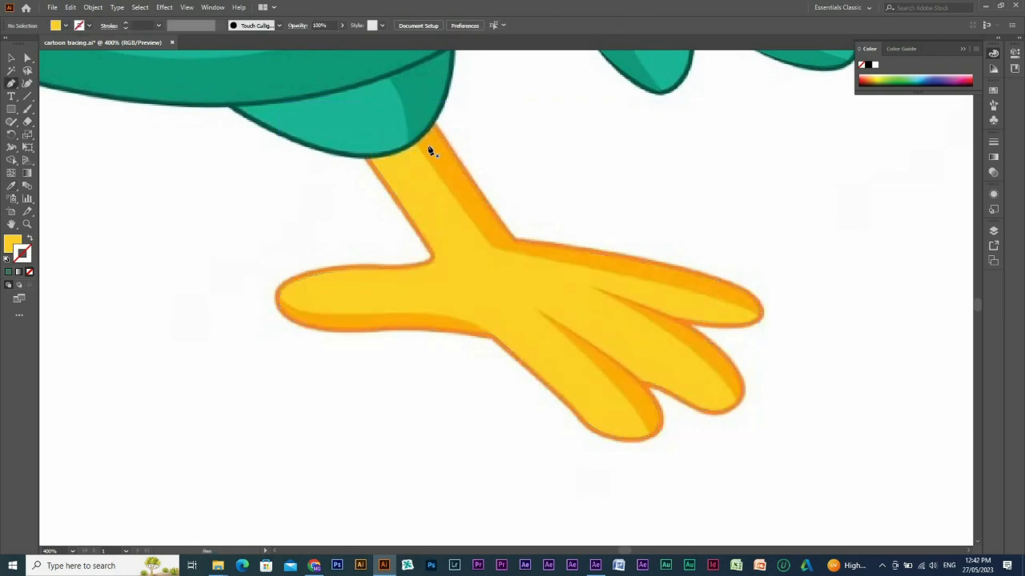
{"action": "left_click", "coordinate": [415, 141]}
{"action": "left_click", "coordinate": [492, 247]}
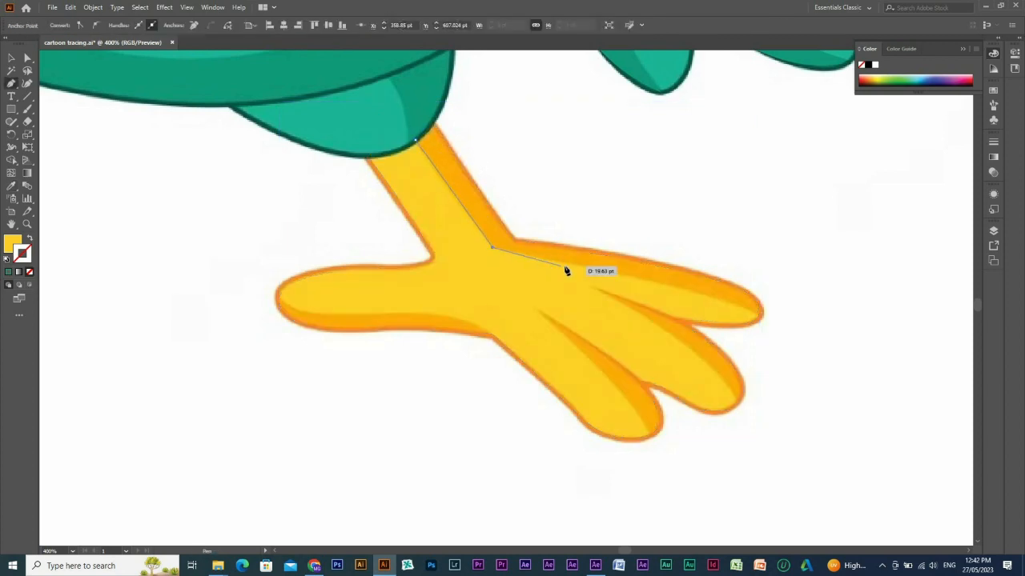
{"action": "left_click", "coordinate": [566, 264]}
{"action": "left_click_drag", "start_coordinate": [758, 318], "coordinate": [766, 329]}
{"action": "key", "text": "shift+x"}
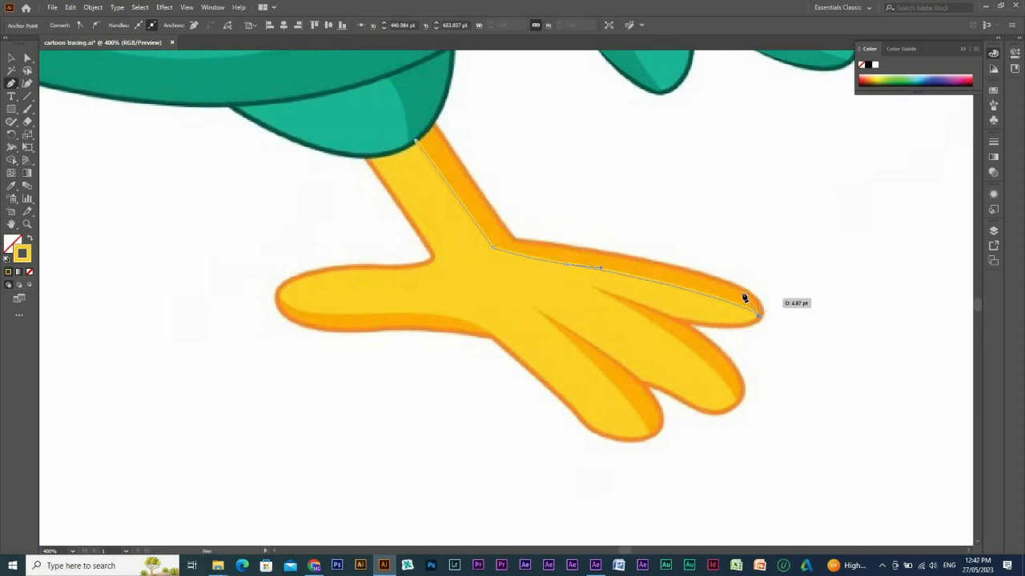
Trace the shading's outer edge back up the toe and leg, close the path and fill it with the reference's orange.
{"action": "left_click", "coordinate": [704, 275]}
{"action": "left_click_drag", "start_coordinate": [573, 250], "coordinate": [507, 233]}
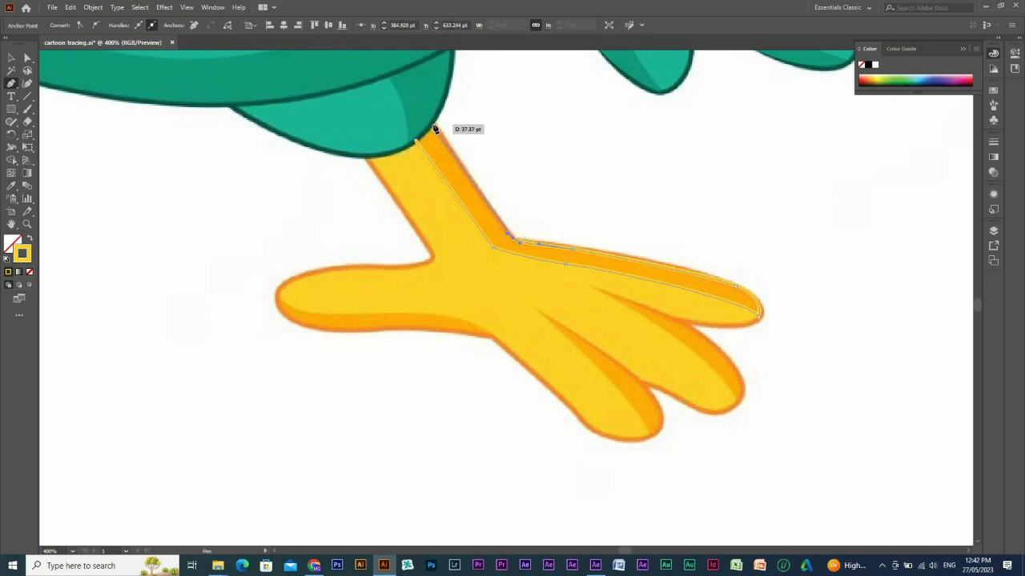
{"action": "left_click", "coordinate": [416, 141]}
{"action": "key", "text": "i"}
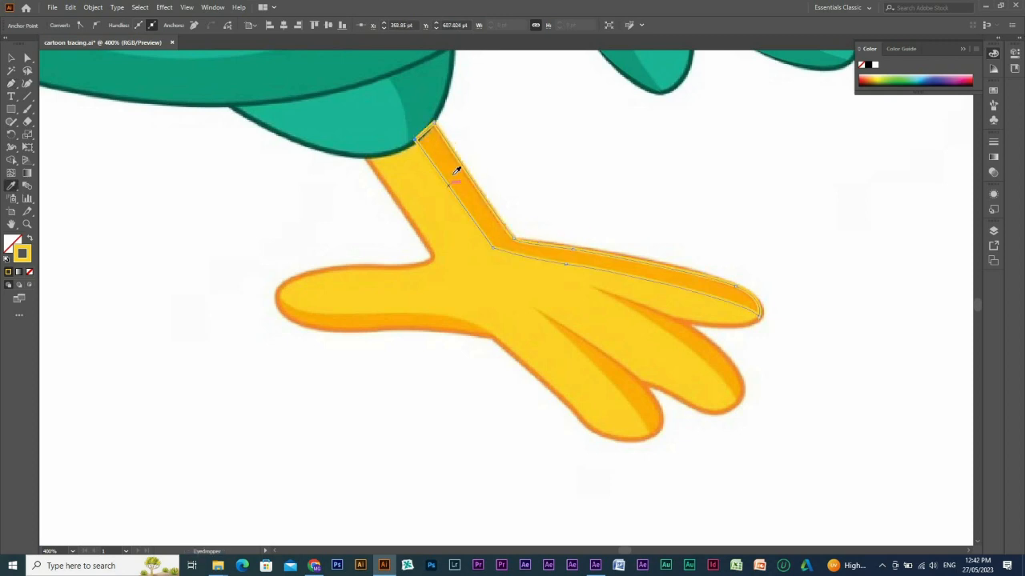
{"action": "left_click", "coordinate": [456, 167]}
Trace the upper edge of the back toe's orange shading from the toe's tip to its base.
{"action": "key", "text": "p"}
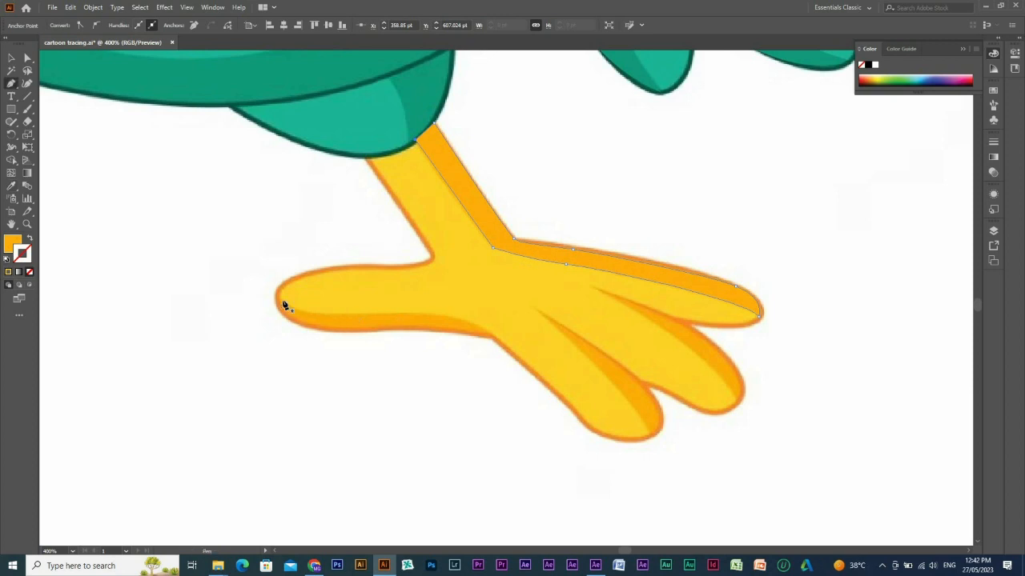
{"action": "left_click", "coordinate": [279, 301]}
{"action": "left_click_drag", "start_coordinate": [334, 317], "coordinate": [372, 315]}
{"action": "left_click_drag", "start_coordinate": [487, 342], "coordinate": [517, 367]}
{"action": "key", "text": "ctrl+z"}
{"action": "left_click", "coordinate": [494, 338]}
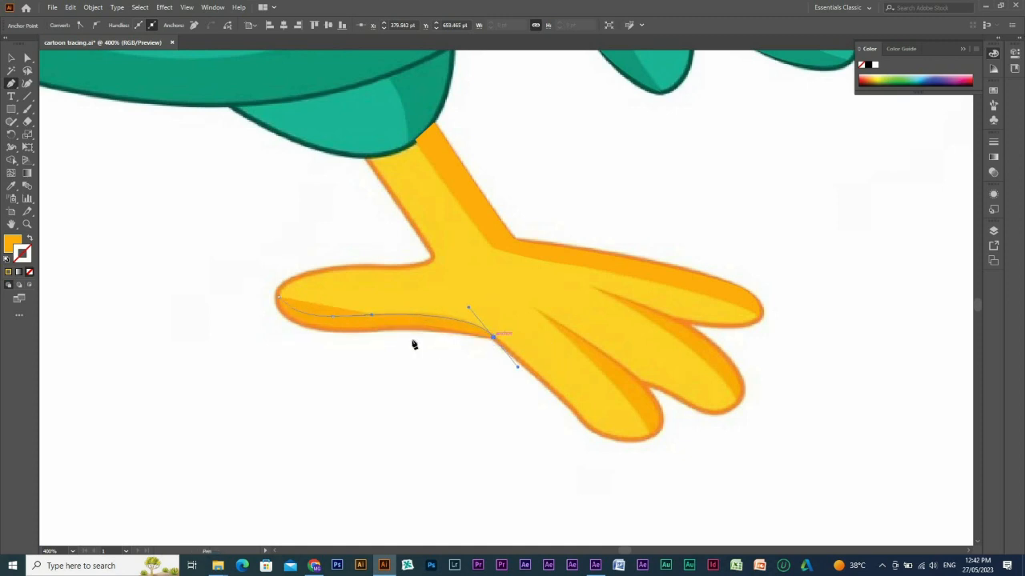
Show the back toe's shading path as stroke only, trace the toe's underside back to the tip and close the path.
{"action": "key", "text": "shift+x"}
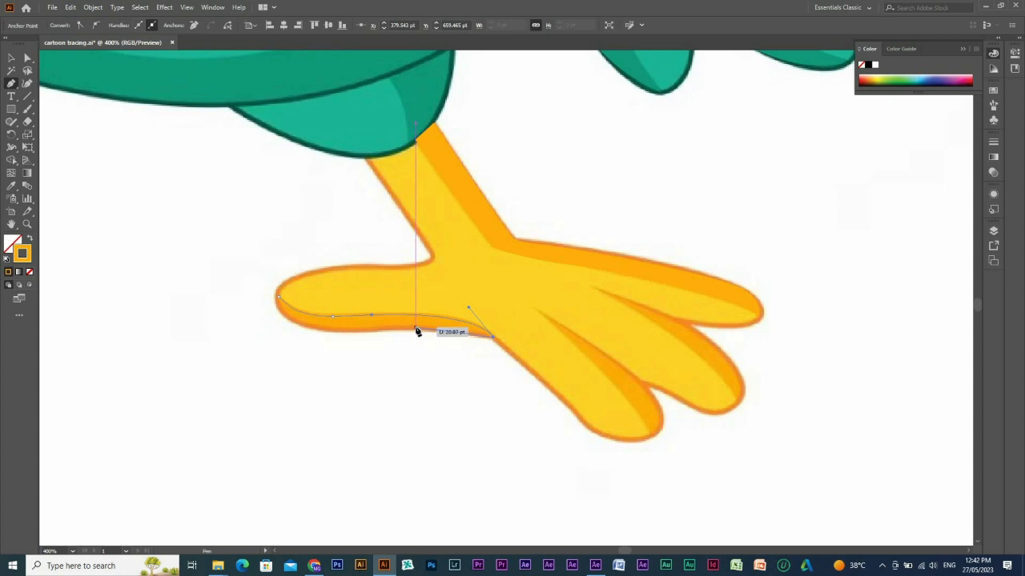
{"action": "left_click_drag", "start_coordinate": [413, 329], "coordinate": [391, 329]}
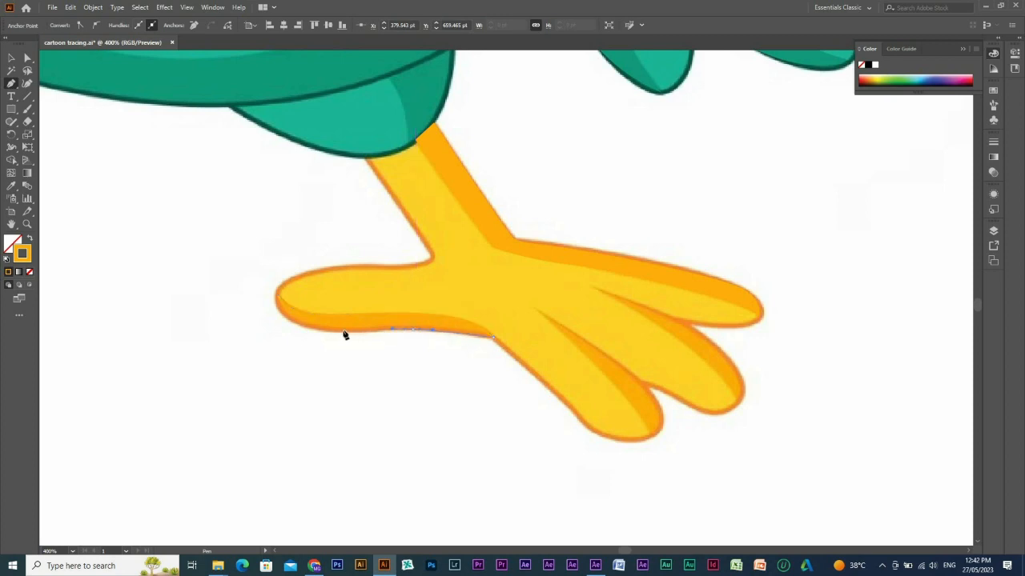
{"action": "mouse_move", "coordinate": [318, 328]}
{"action": "left_mouse_down"}
{"action": "mouse_move", "coordinate": [295, 323]}
{"action": "mouse_move", "coordinate": [321, 337]}
{"action": "mouse_move", "coordinate": [295, 324]}
{"action": "mouse_move", "coordinate": [277, 280]}
{"action": "left_mouse_up"}
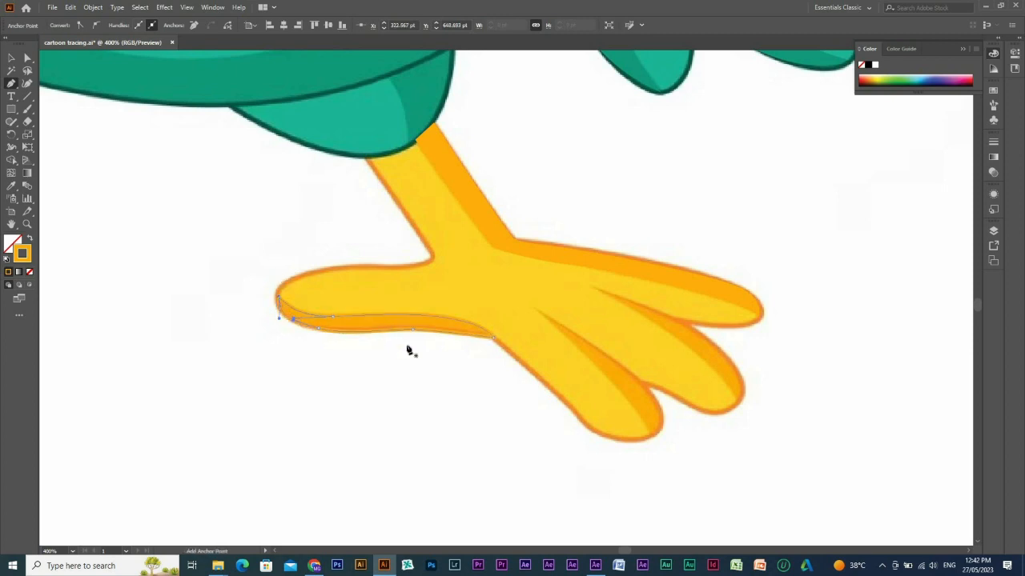
Fill the back toe's shading with the reference's orange and deselect it.
{"action": "key", "text": "i"}
{"action": "left_click", "coordinate": [406, 320]}
{"action": "key", "text": "v"}
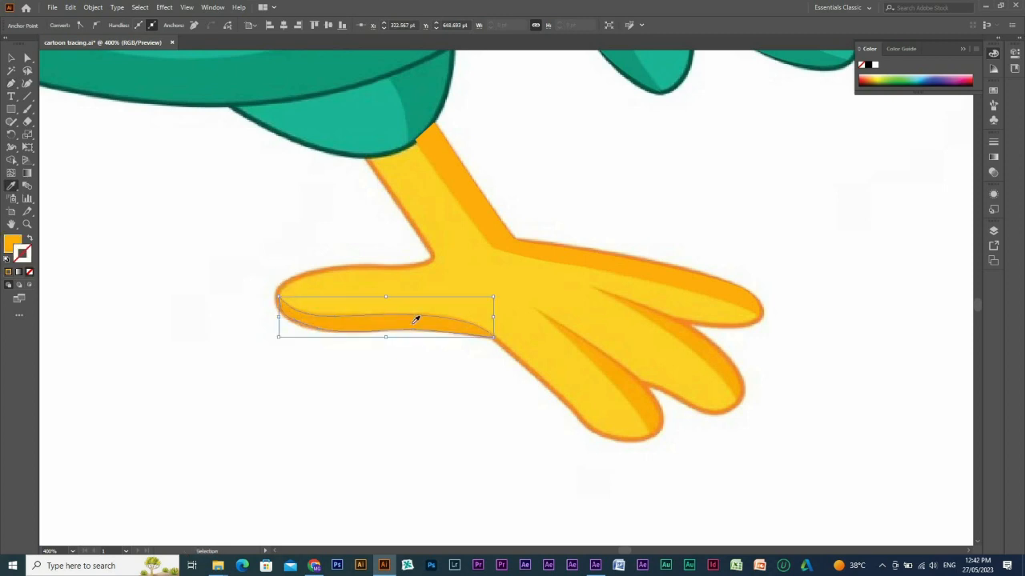
{"action": "key", "text": "ctrl+shift+a"}
Trace the orange shading along the lowest front toe as a closed path from the toe's base to its tip and back.
{"action": "key", "text": "p"}
{"action": "left_click_drag", "start_coordinate": [614, 389], "coordinate": [536, 416]}
{"action": "left_click", "coordinate": [412, 260]}
{"action": "key", "text": "ctrl+z"}
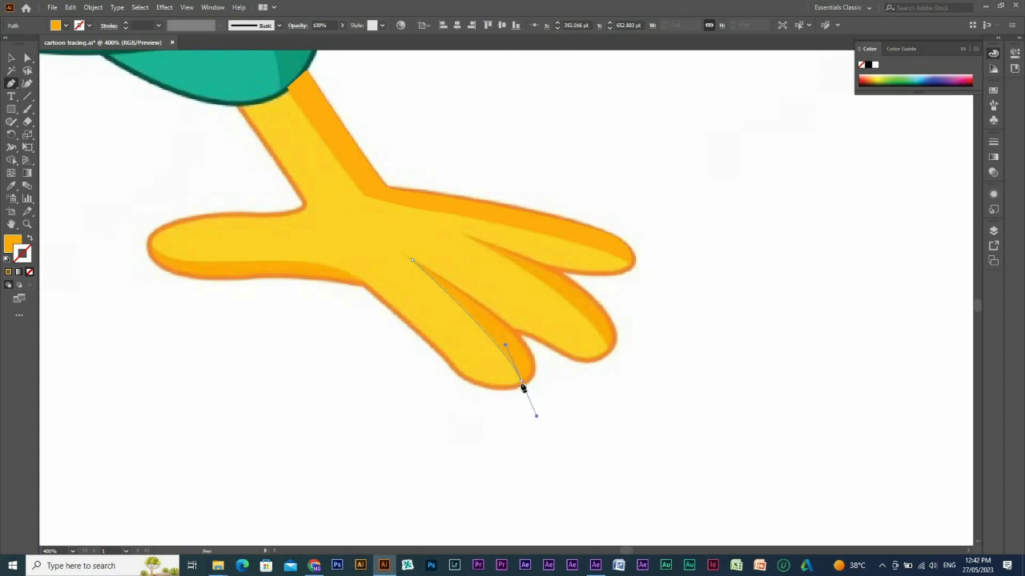
{"action": "left_click", "coordinate": [522, 382]}
{"action": "left_click_drag", "start_coordinate": [533, 359], "coordinate": [523, 333]}
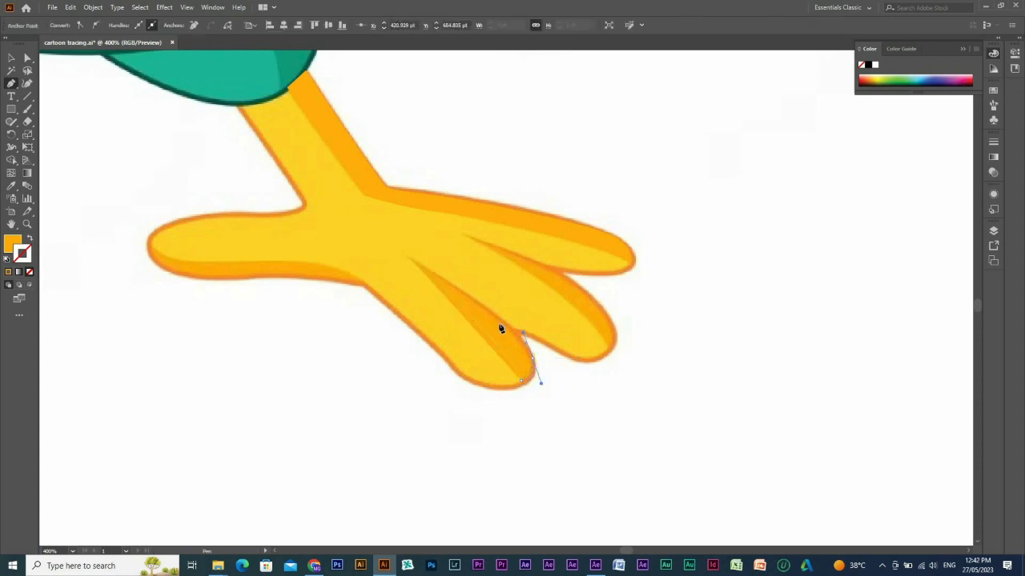
{"action": "left_click_drag", "start_coordinate": [412, 260], "coordinate": [402, 258]}
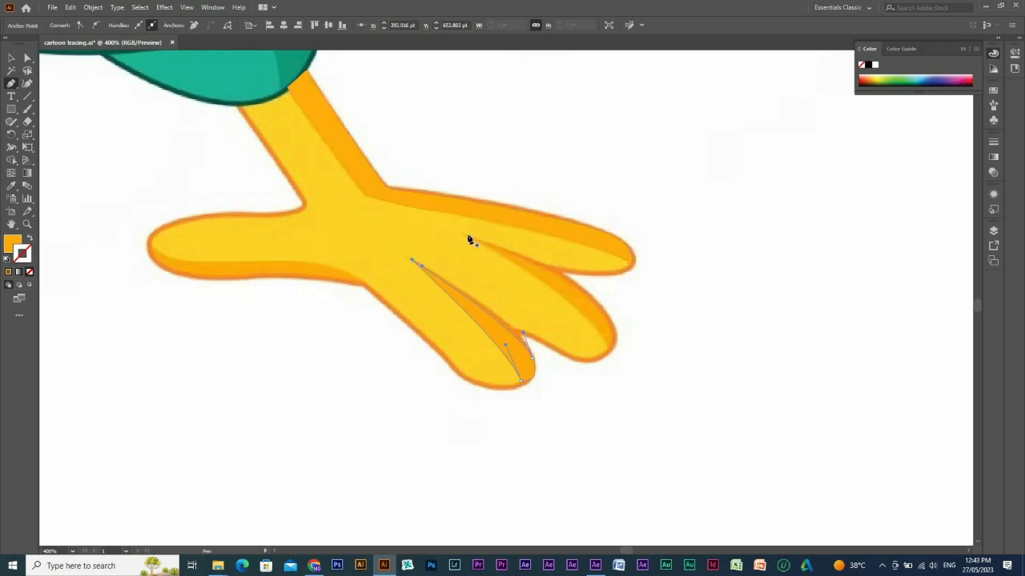
Trace the middle front toe's orange shading from its tip back to its base and close the path.
{"action": "left_click_drag", "start_coordinate": [608, 351], "coordinate": [591, 296]}
{"action": "left_click_drag", "start_coordinate": [465, 235], "coordinate": [389, 213]}
{"action": "left_click_drag", "start_coordinate": [461, 258], "coordinate": [550, 298]}
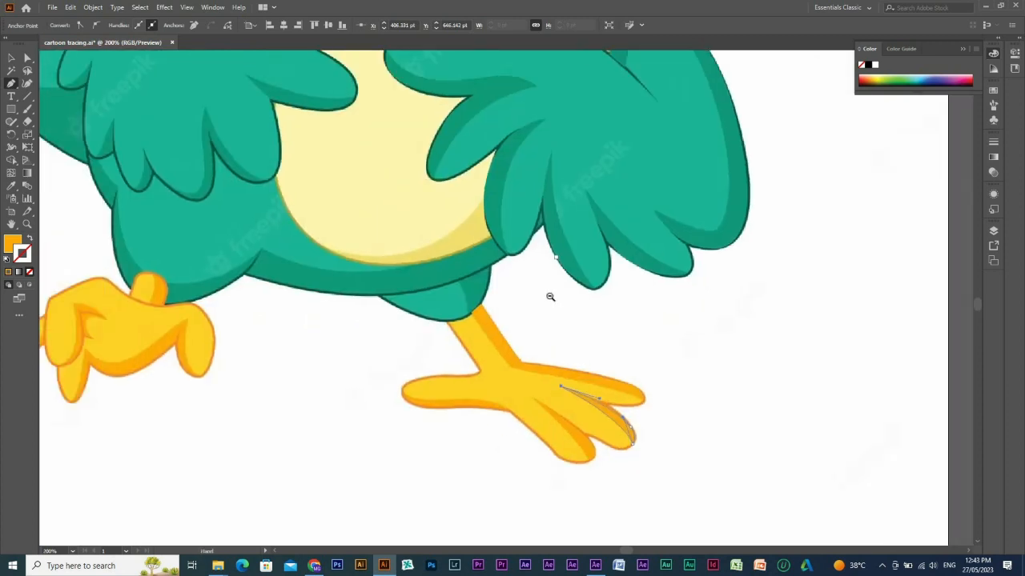
Start the beak's outline on the underside of the upper beak and curve it around the beak's tip.
{"action": "left_click", "coordinate": [551, 299], "text": "ctrl+alt"}
{"action": "key", "text": "v"}
{"action": "left_click_drag", "start_coordinate": [506, 254], "coordinate": [579, 391]}
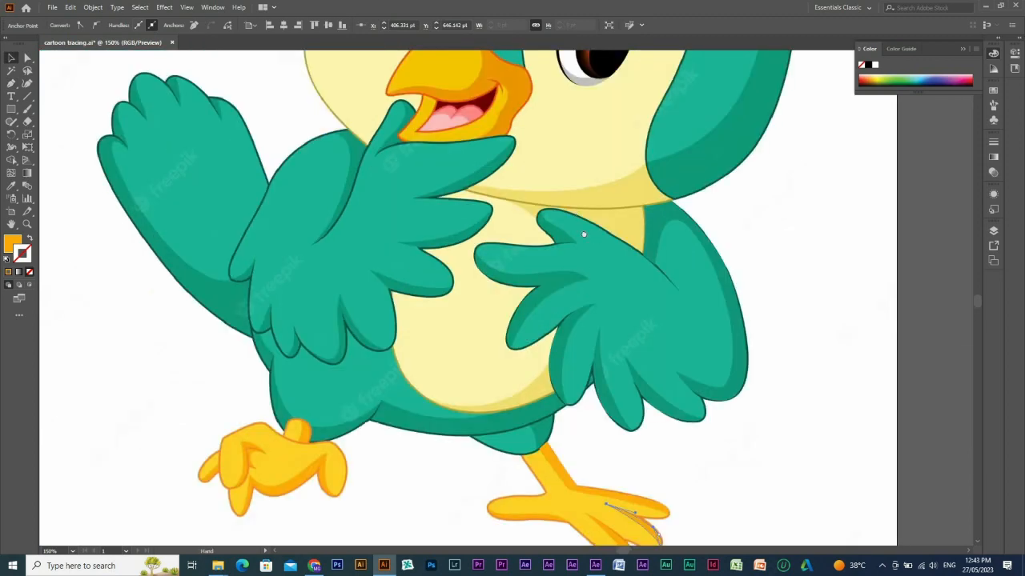
{"action": "left_click_drag", "start_coordinate": [583, 234], "coordinate": [603, 276]}
{"action": "left_click_drag", "start_coordinate": [538, 221], "coordinate": [561, 377]}
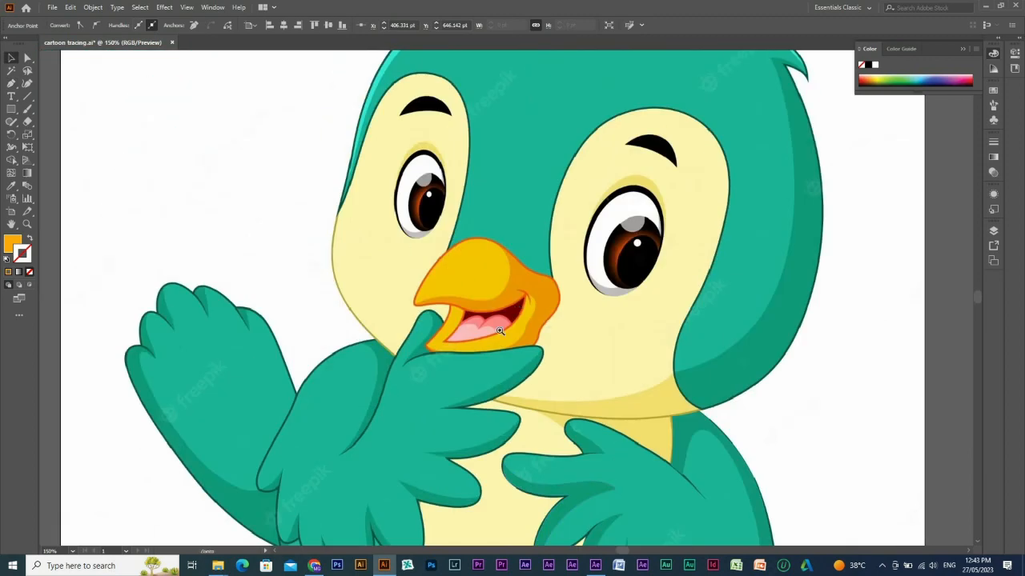
{"action": "left_click_drag", "start_coordinate": [402, 238], "coordinate": [690, 344]}
{"action": "key", "text": "p"}
{"action": "left_click_drag", "start_coordinate": [443, 206], "coordinate": [641, 296]}
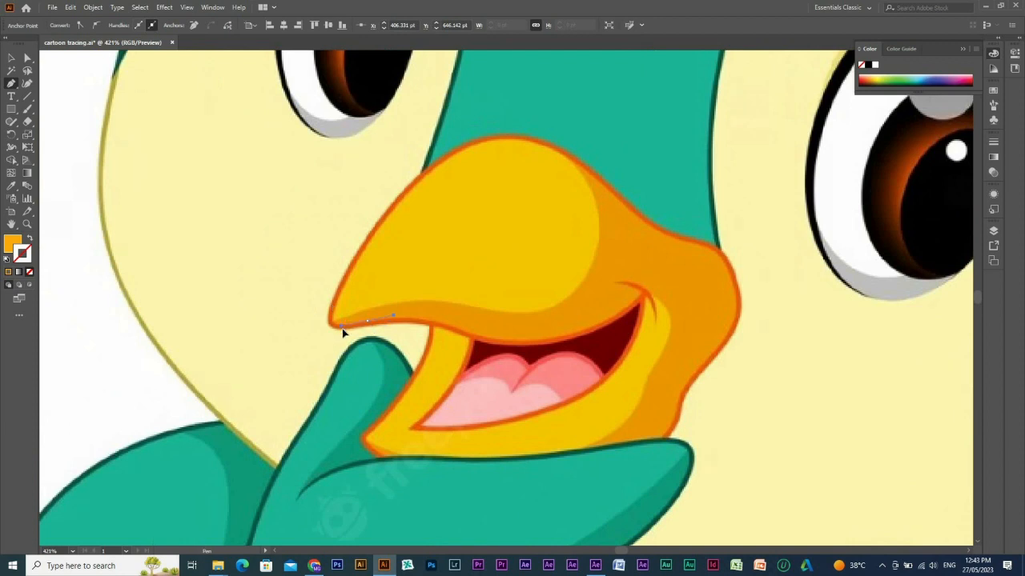
{"action": "key", "text": "ctrl+z"}
{"action": "left_click_drag", "start_coordinate": [375, 326], "coordinate": [337, 298]}
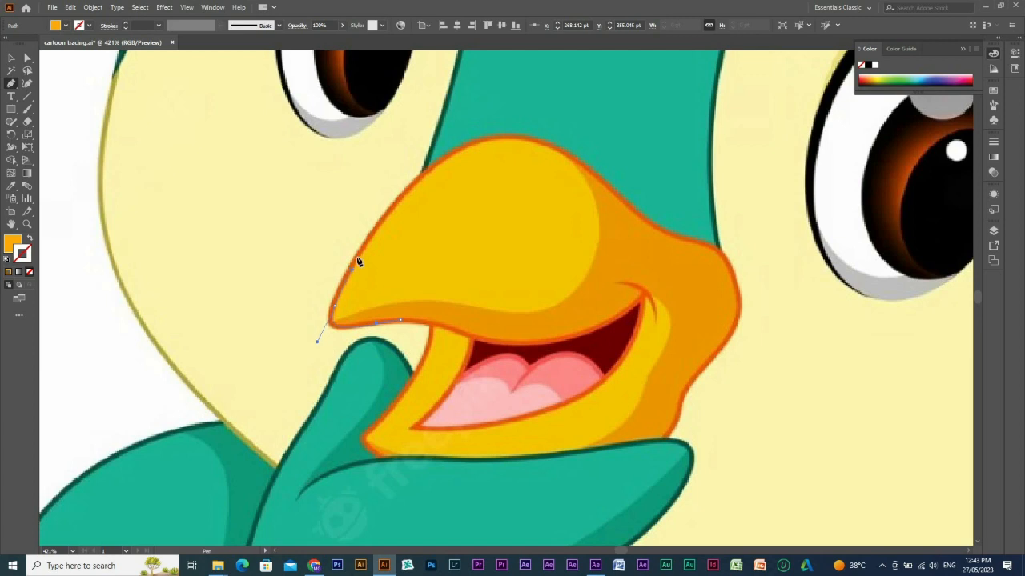
Trace the beak's upper edge from the tip over the rounded ridge to the bulge beside the bird's larger eye.
{"action": "left_click_drag", "start_coordinate": [468, 146], "coordinate": [547, 92]}
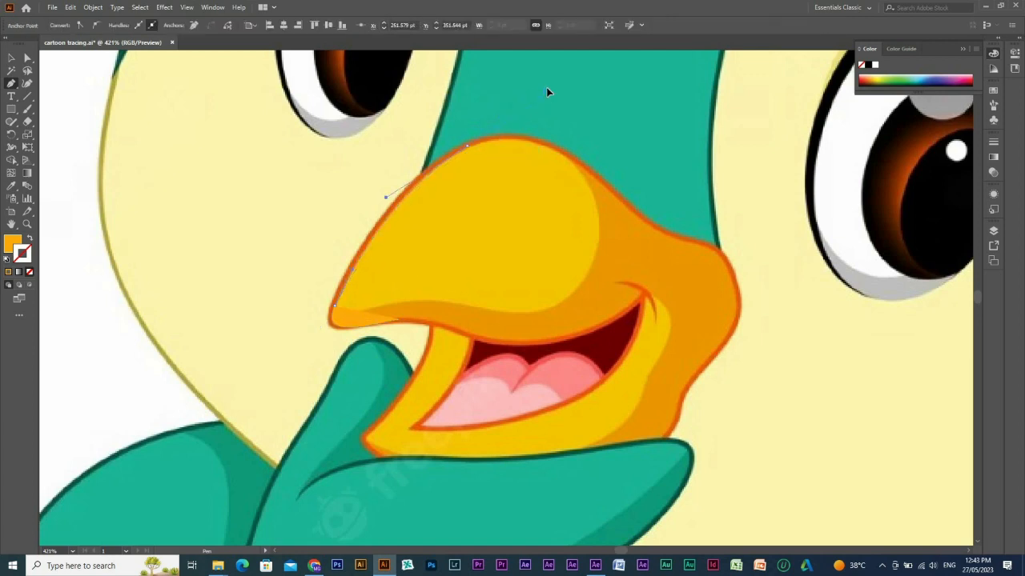
{"action": "key", "text": "ctrl+z"}
{"action": "left_click", "coordinate": [439, 167]}
{"action": "left_click_drag", "start_coordinate": [473, 136], "coordinate": [491, 132]}
{"action": "left_click_drag", "start_coordinate": [595, 176], "coordinate": [634, 216]}
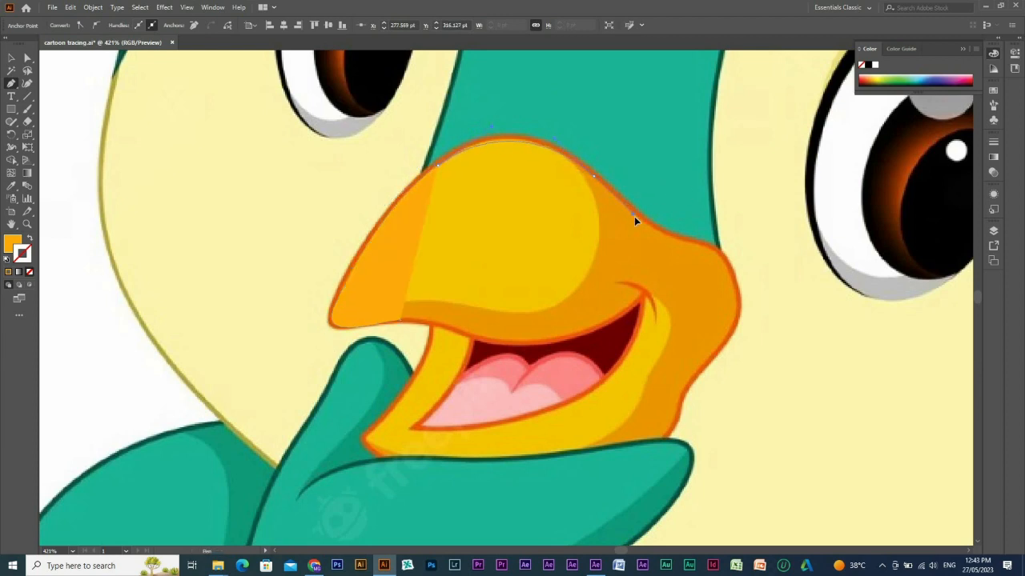
{"action": "left_click_drag", "start_coordinate": [696, 243], "coordinate": [727, 249]}
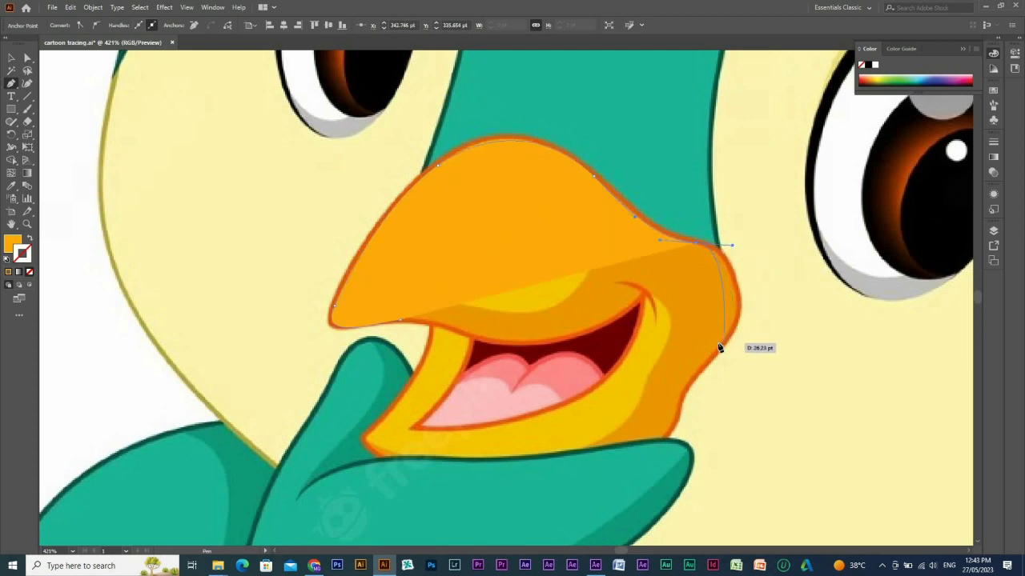
Trace the beak's back edge around the bulge and down to the wing feather below the mouth.
{"action": "left_click_drag", "start_coordinate": [718, 347], "coordinate": [627, 457]}
{"action": "left_click", "coordinate": [664, 438]}
{"action": "left_click_drag", "start_coordinate": [665, 438], "coordinate": [804, 313]}
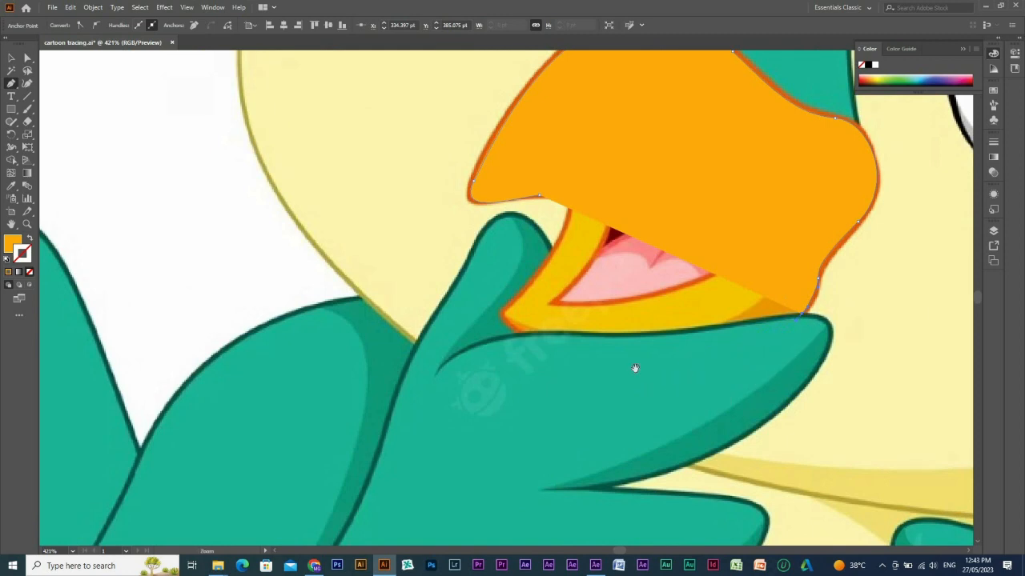
Continue the beak's outline in a curve across the wing feather to the lower beak's tip.
{"action": "left_click_drag", "start_coordinate": [634, 368], "coordinate": [571, 337]}
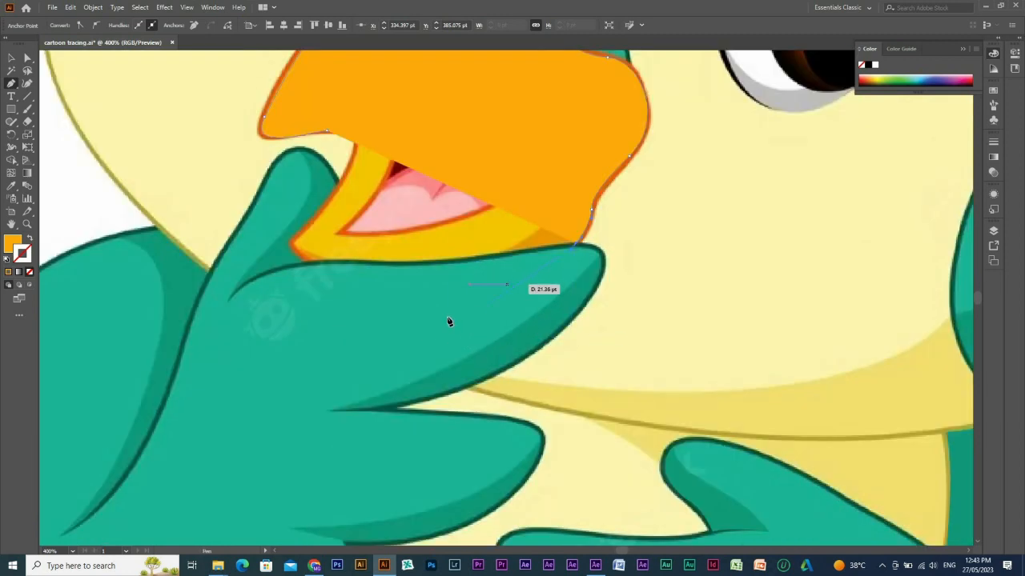
{"action": "left_click_drag", "start_coordinate": [443, 324], "coordinate": [372, 325]}
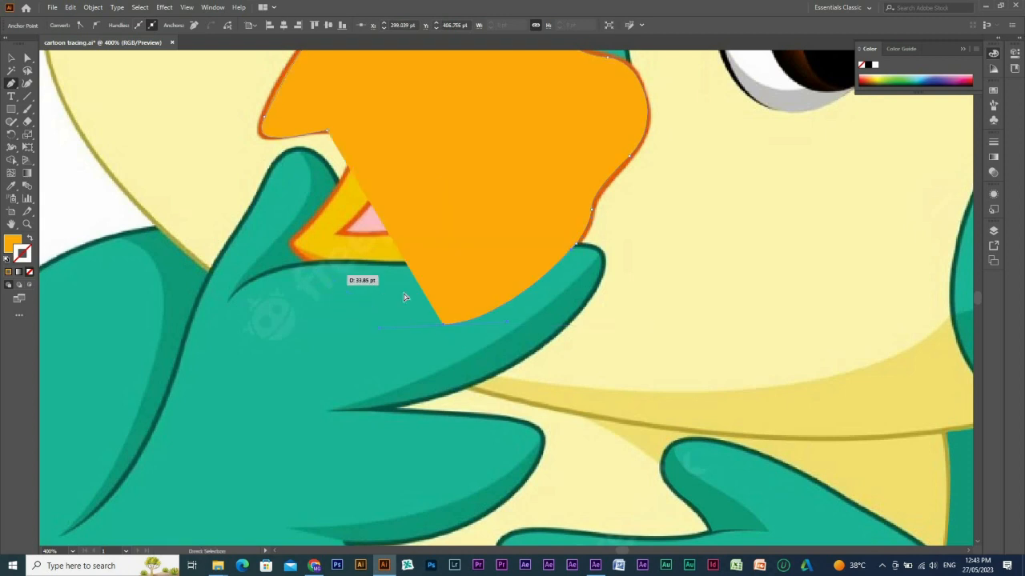
{"action": "key", "text": "ctrl+z"}
{"action": "key", "text": "ctrl+shift+z"}
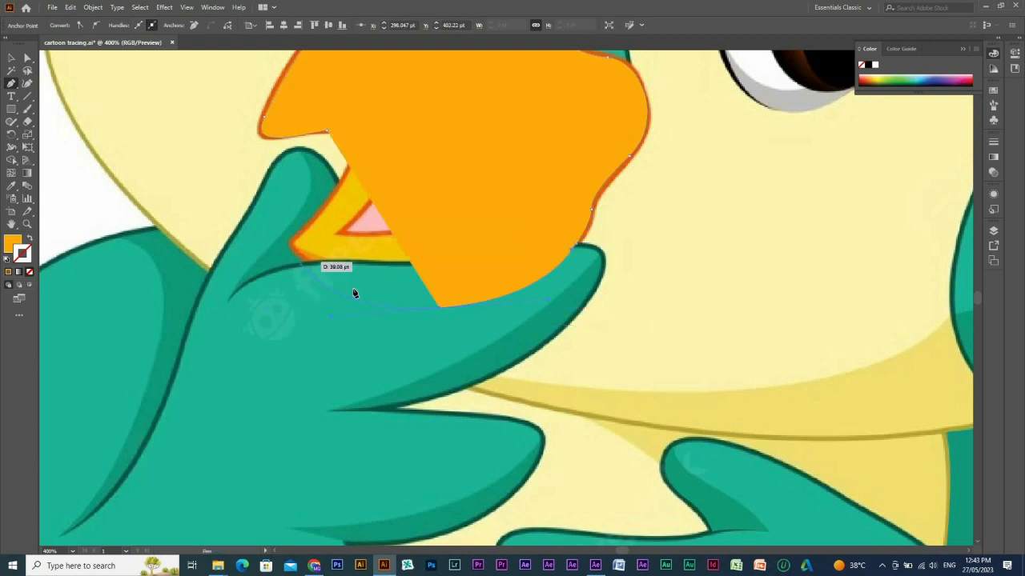
{"action": "left_click", "coordinate": [293, 245]}
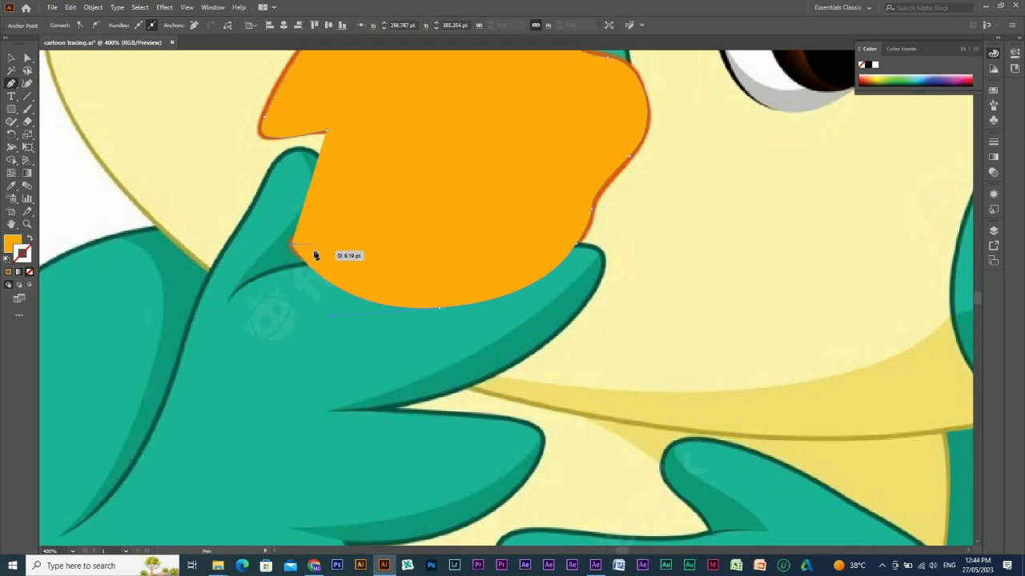
Show the beak path as stroke only, trace the lower beak's front edge up to the upper beak and close the path.
{"action": "key", "text": "shift+x"}
{"action": "left_click_drag", "start_coordinate": [355, 173], "coordinate": [352, 264]}
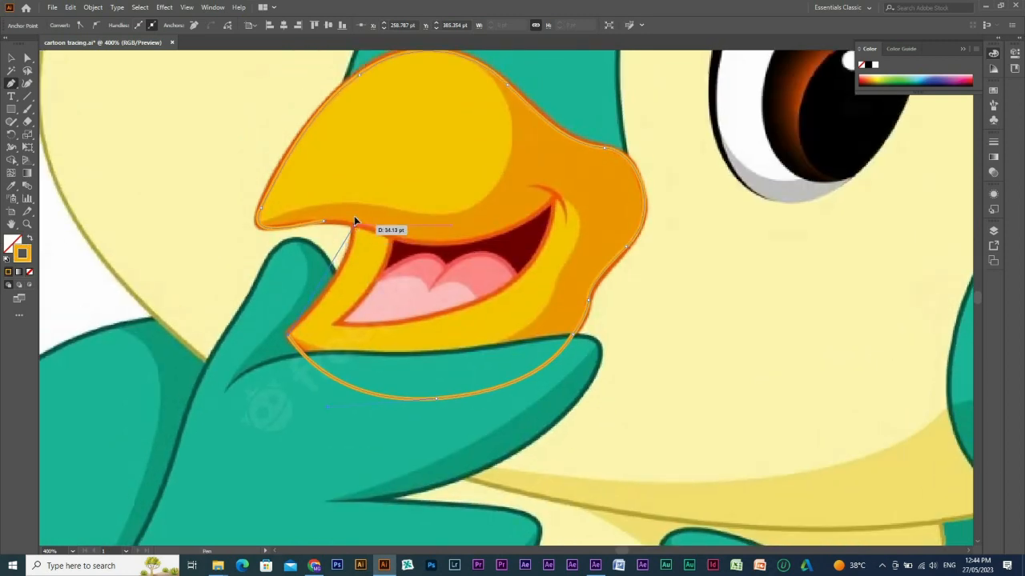
{"action": "left_click_drag", "start_coordinate": [354, 225], "coordinate": [359, 181]}
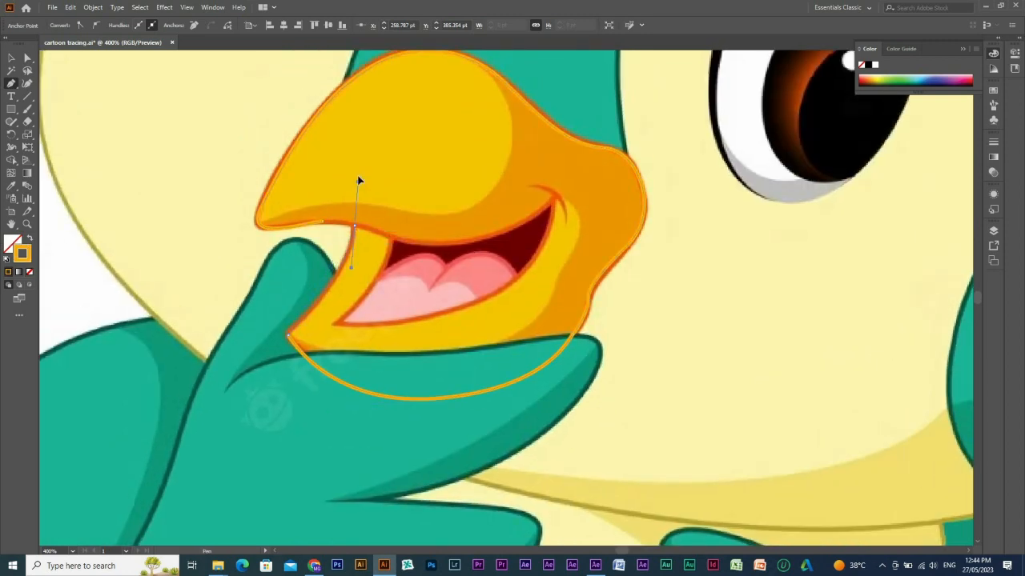
{"action": "left_click", "coordinate": [353, 226]}
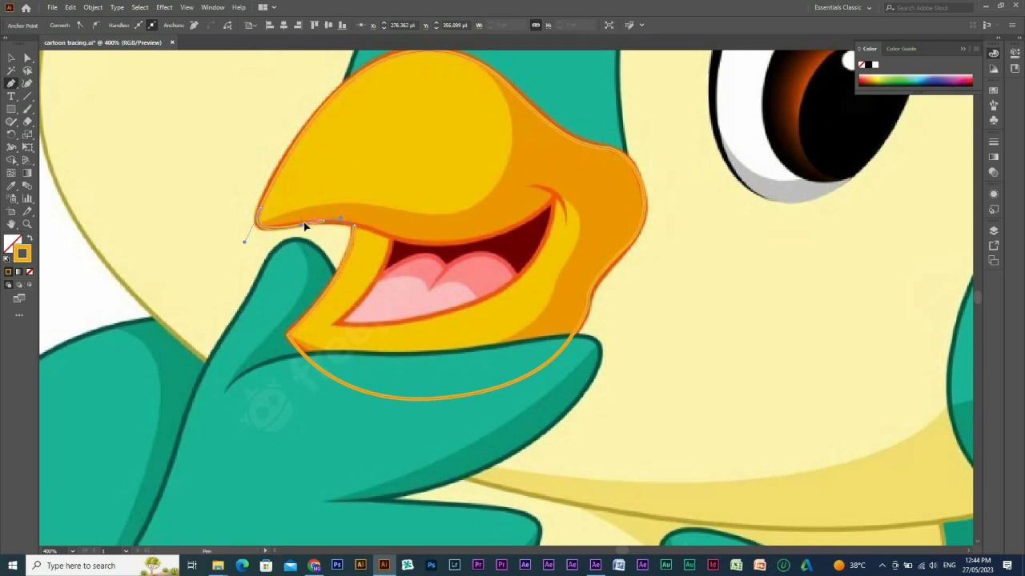
{"action": "left_click", "coordinate": [303, 222]}
Fill the beak shape with the reference's dark orange and hide it to reveal the reference.
{"action": "key", "text": "i"}
{"action": "key", "text": "ctrl+minus"}
{"action": "key", "text": "shift+x"}
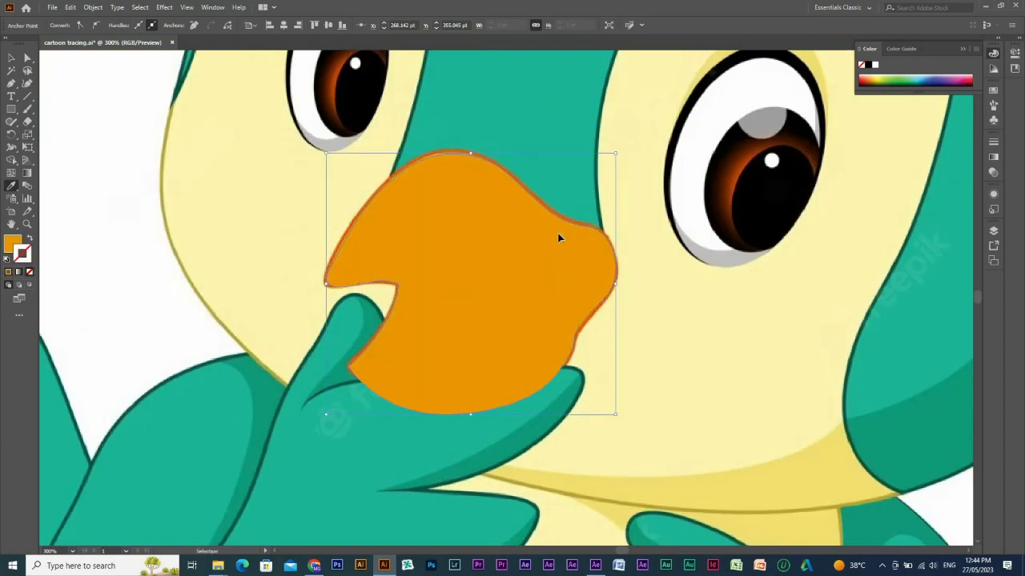
{"action": "key", "text": "ctrl+3"}
Trace the yellow area of the upper beak along its shading edge, around the tip and over the ridge as a closed path.
{"action": "key", "text": "p"}
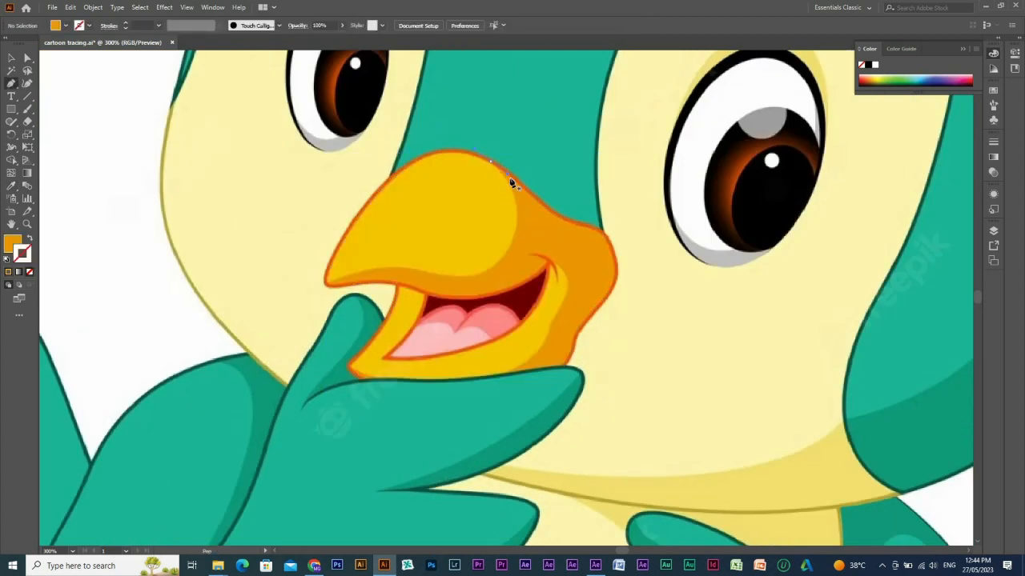
{"action": "left_click_drag", "start_coordinate": [502, 252], "coordinate": [495, 278]}
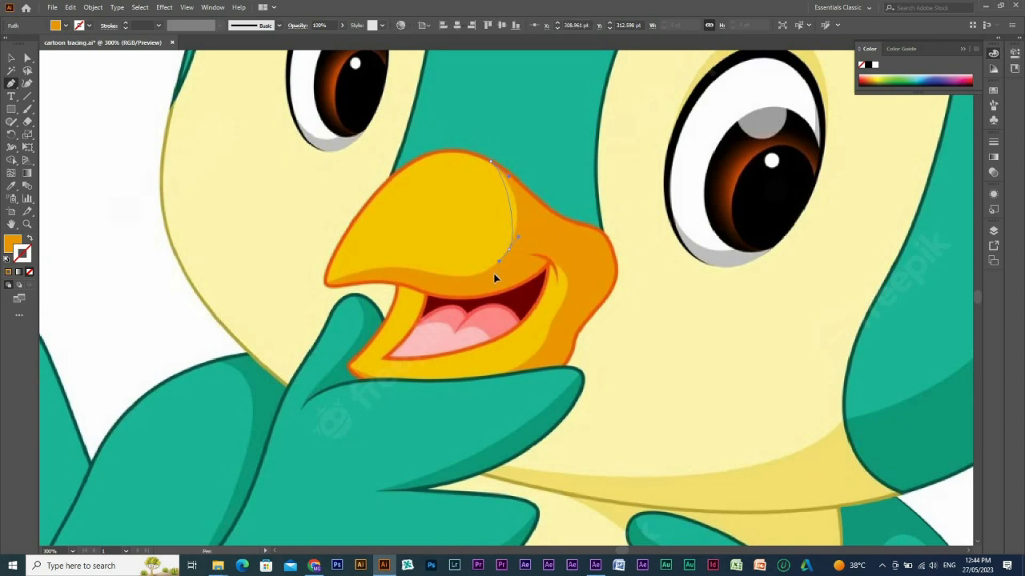
{"action": "left_click", "coordinate": [414, 265]}
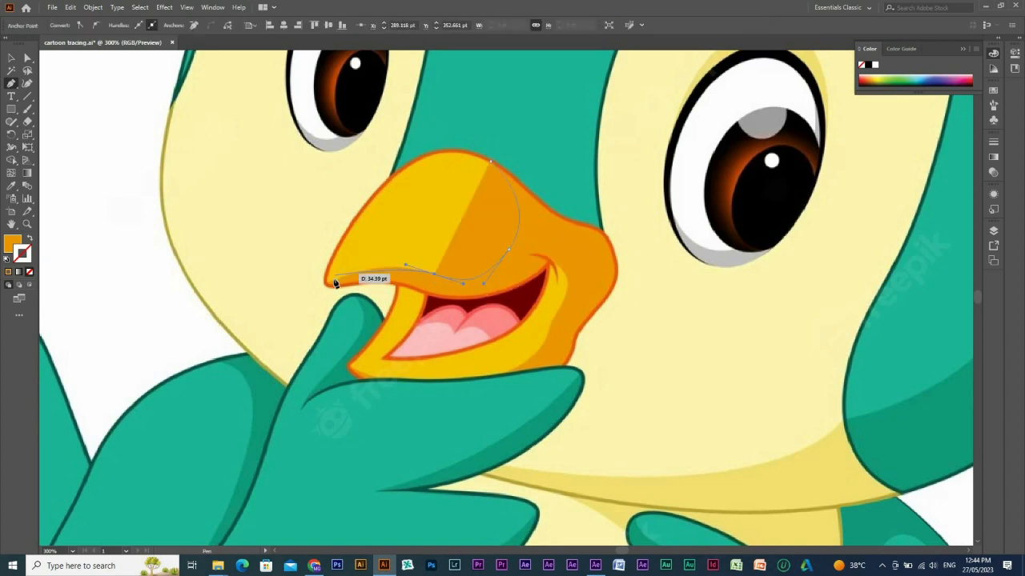
{"action": "left_click_drag", "start_coordinate": [331, 283], "coordinate": [313, 295]}
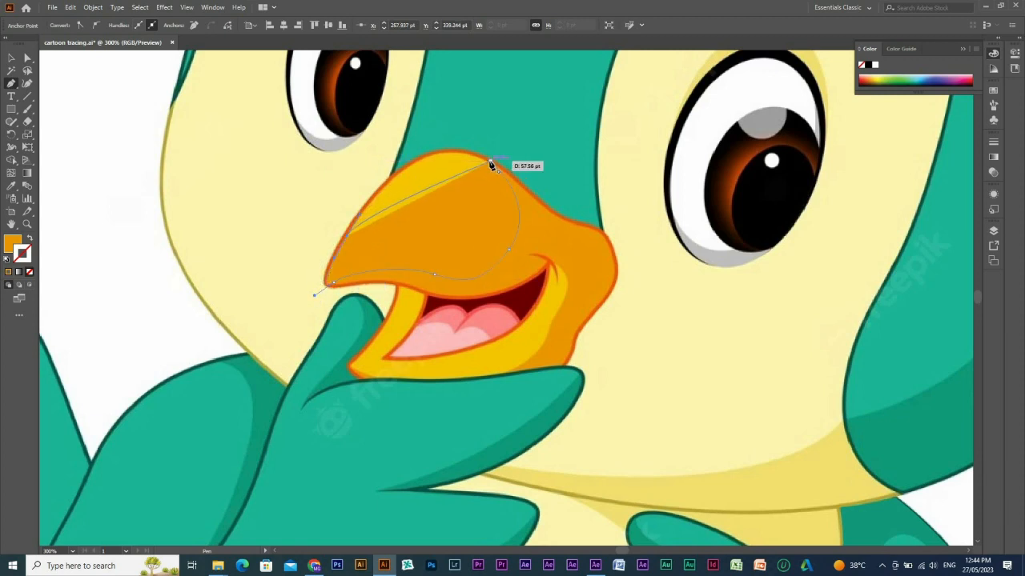
{"action": "mouse_move", "coordinate": [491, 161]}
{"action": "left_mouse_down"}
{"action": "mouse_move", "coordinate": [567, 187]}
{"action": "mouse_move", "coordinate": [563, 198]}
{"action": "left_mouse_up"}
Fill the upper beak's inner shape with the reference's yellow and deselect it.
{"action": "key", "text": "shift+x"}
{"action": "key", "text": "i"}
{"action": "left_click", "coordinate": [455, 174]}
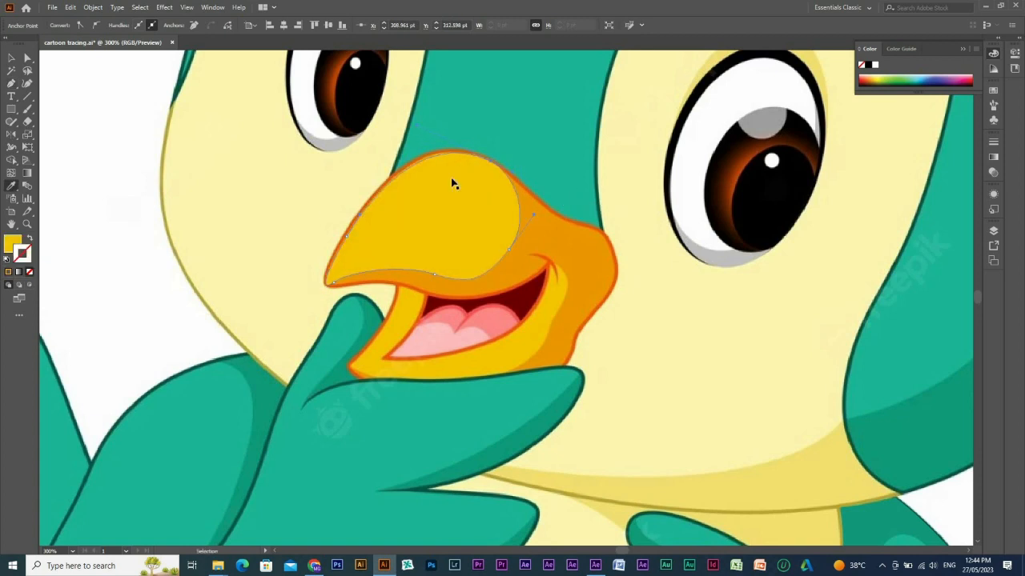
{"action": "key", "text": "ctrl+shift+a"}
Trace the open mouth along its upper edge, around the corner and back along the lower edge, and close the path.
{"action": "key", "text": "p"}
{"action": "left_click_drag", "start_coordinate": [565, 295], "coordinate": [601, 243]}
{"action": "left_click", "coordinate": [464, 243]}
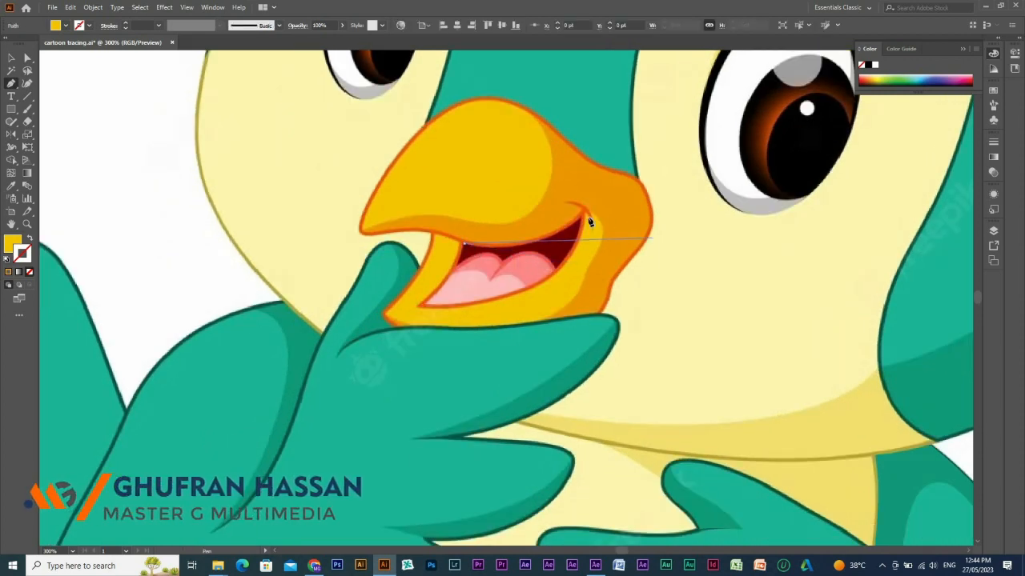
{"action": "left_click_drag", "start_coordinate": [582, 218], "coordinate": [640, 174]}
{"action": "left_click_drag", "start_coordinate": [580, 220], "coordinate": [427, 310]}
{"action": "left_click", "coordinate": [424, 305]}
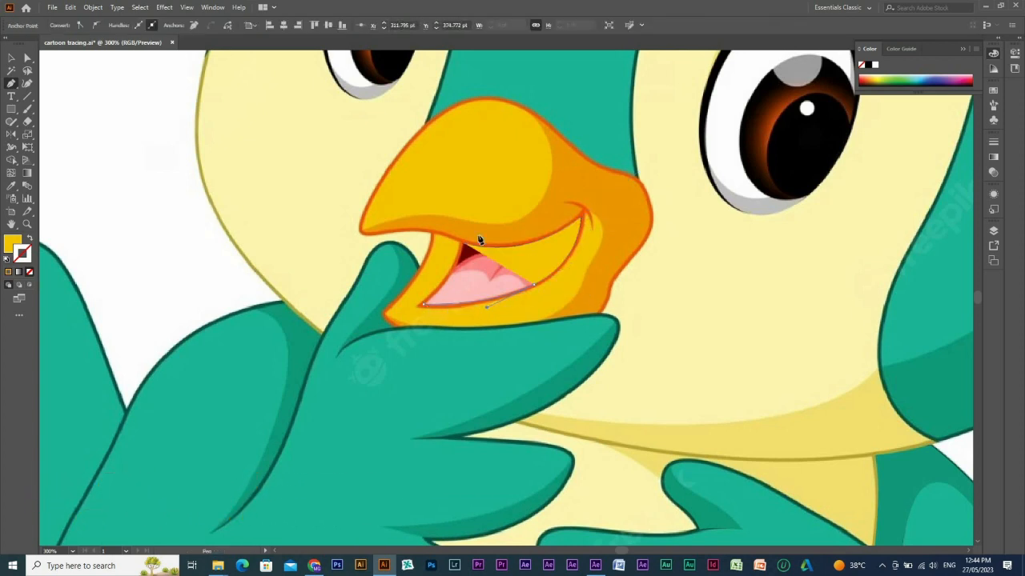
{"action": "left_click_drag", "start_coordinate": [461, 256], "coordinate": [463, 254]}
Fill the mouth shape with the reference's dark red and hide it.
{"action": "key", "text": "shift+x"}
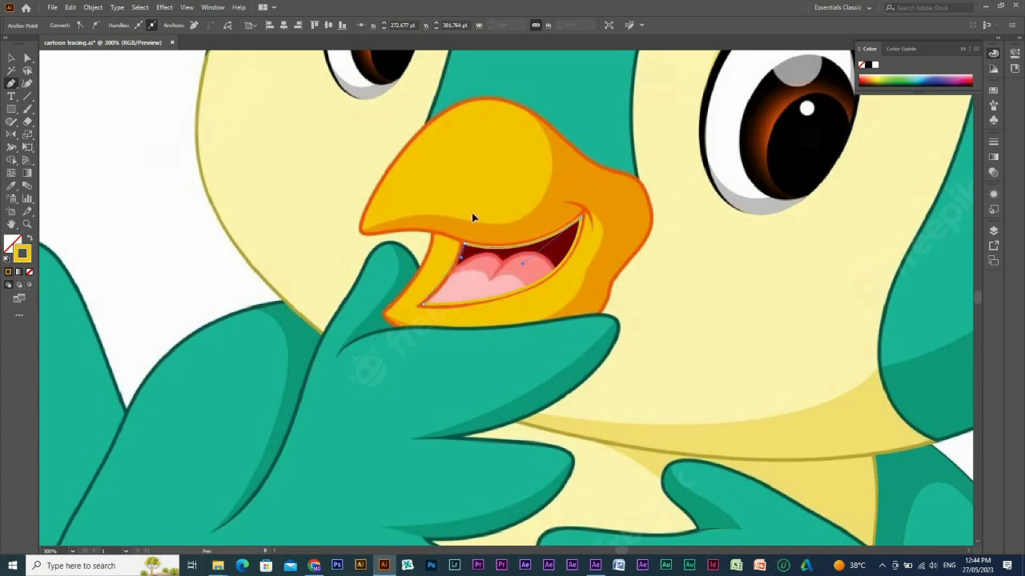
{"action": "key", "text": "i"}
{"action": "left_click", "coordinate": [562, 241]}
{"action": "key", "text": "ctrl+3"}
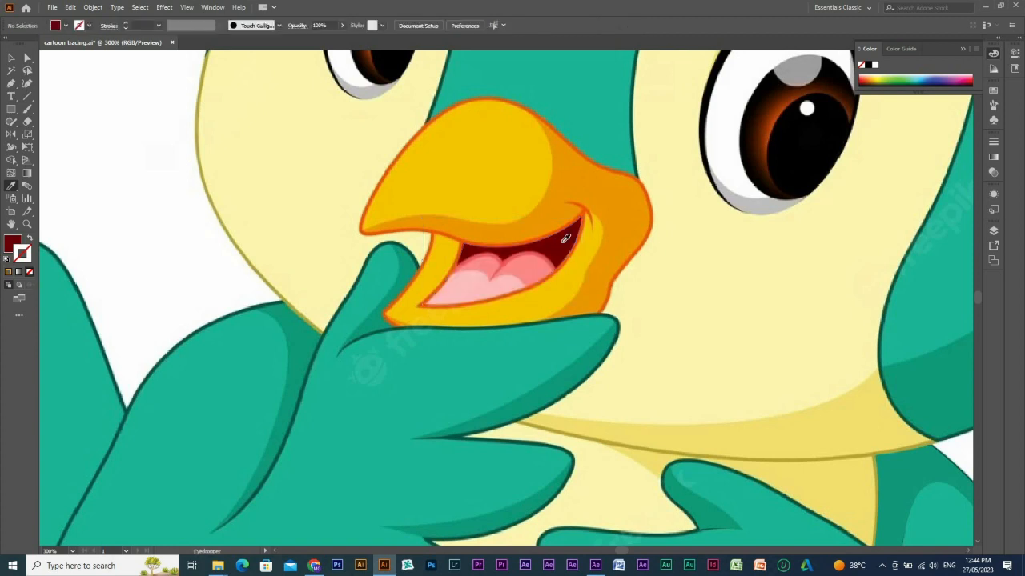
Trace the two-lobed tongue inside the mouth as a closed path and show it as stroke only.
{"action": "key", "text": "p"}
{"action": "mouse_move", "coordinate": [466, 262]}
{"action": "left_mouse_down"}
{"action": "mouse_move", "coordinate": [553, 271]}
{"action": "mouse_move", "coordinate": [567, 302]}
{"action": "mouse_move", "coordinate": [531, 297]}
{"action": "mouse_move", "coordinate": [554, 293]}
{"action": "mouse_move", "coordinate": [470, 307]}
{"action": "mouse_move", "coordinate": [343, 297]}
{"action": "left_mouse_up"}
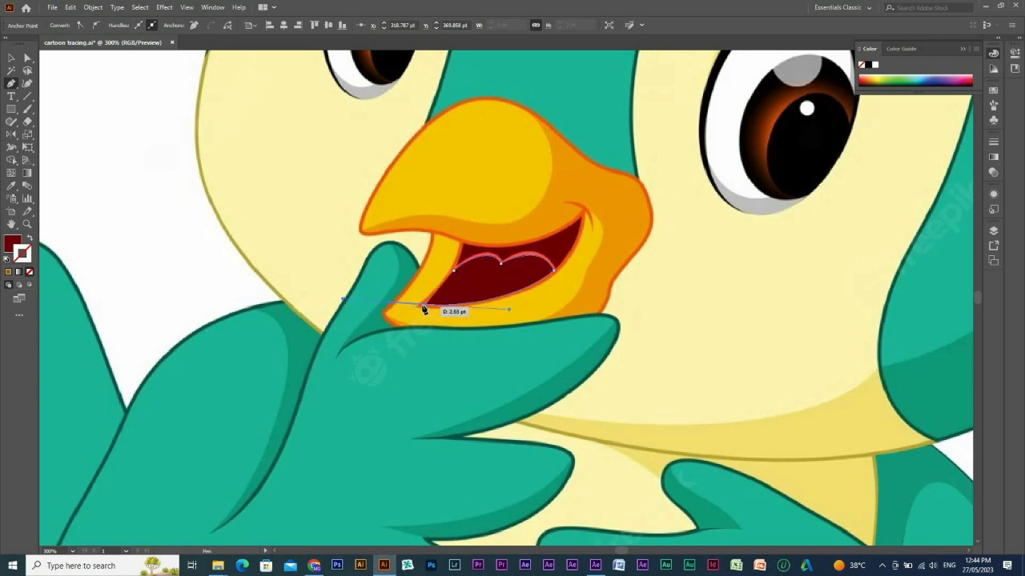
{"action": "key", "text": "shift+x"}
{"action": "left_click_drag", "start_coordinate": [453, 272], "coordinate": [462, 261]}
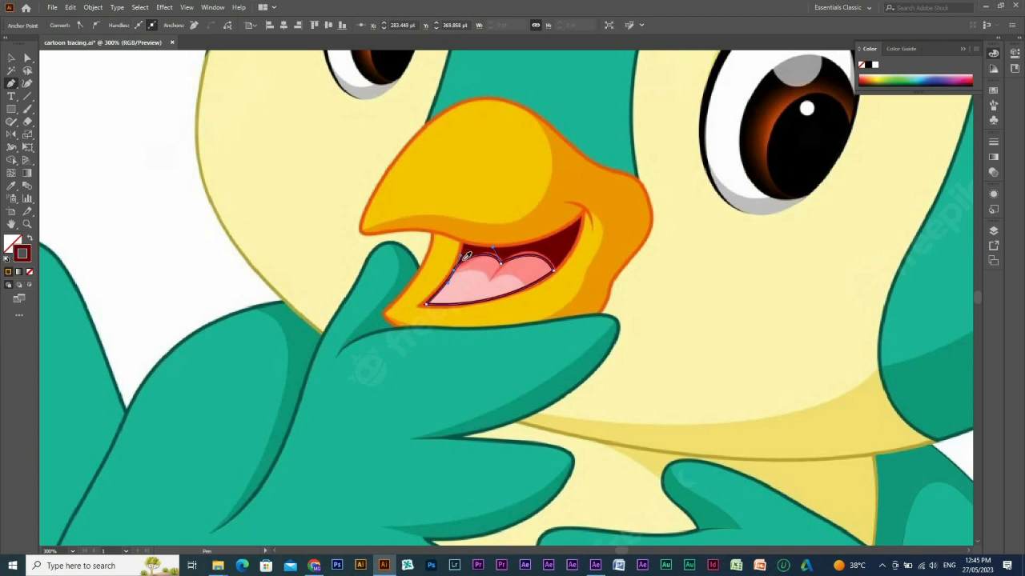
Fill the tongue shape with the darker pink sampled from the reference's tongue.
{"action": "key", "text": "i"}
{"action": "left_click", "coordinate": [525, 270]}
{"action": "key", "text": "v"}
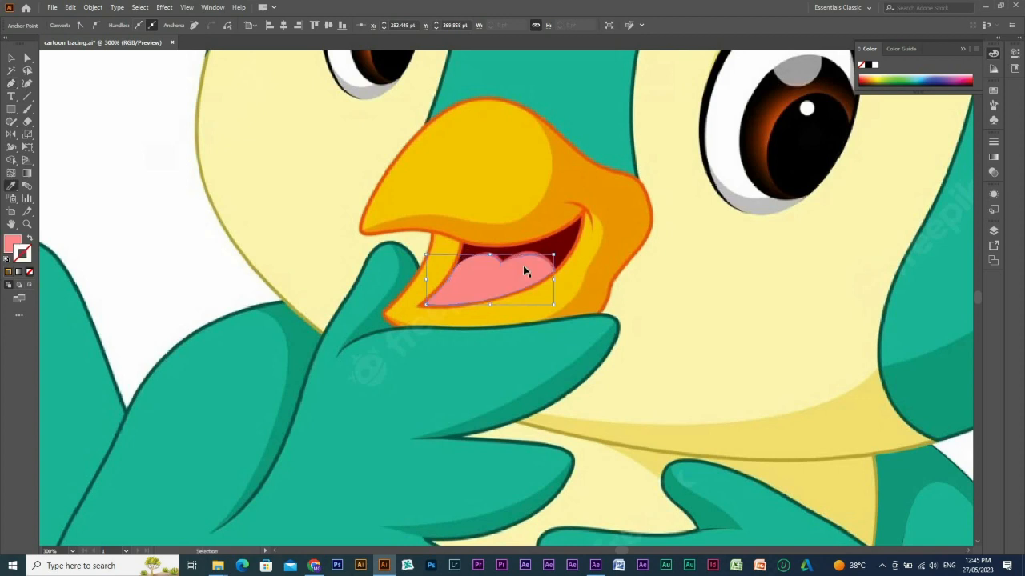
Hide the tongue shape and trace the lighter two-lobed highlight on its lower part as a closed path.
{"action": "key", "text": "Delete"}
{"action": "key", "text": "p"}
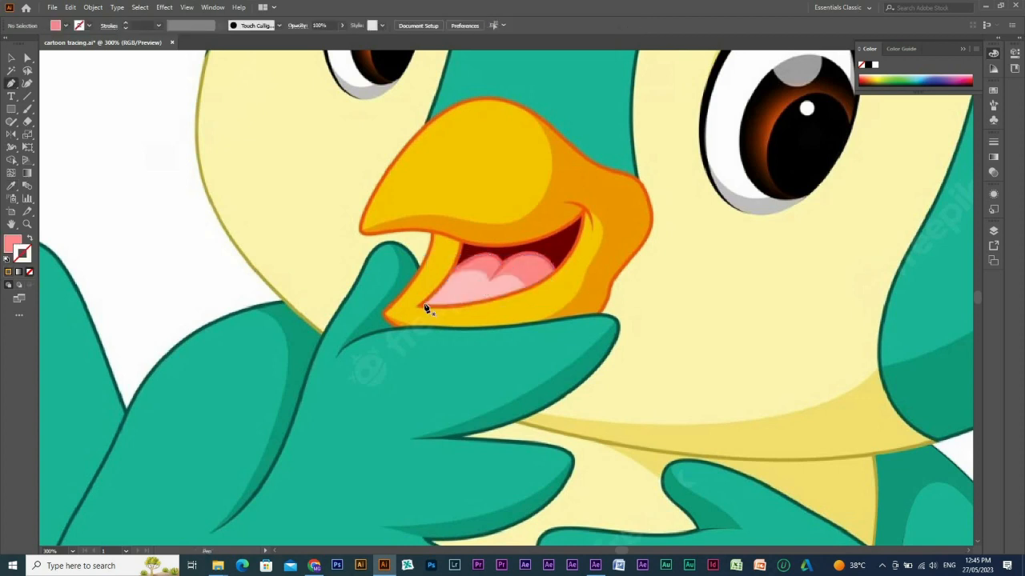
{"action": "left_click_drag", "start_coordinate": [470, 277], "coordinate": [530, 294]}
{"action": "left_click", "coordinate": [525, 288]}
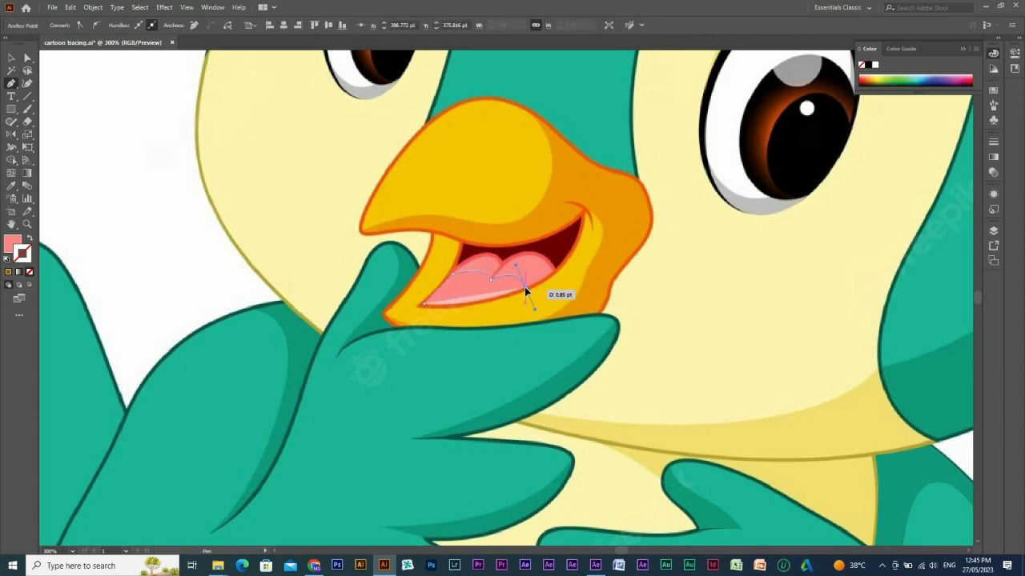
{"action": "left_click", "coordinate": [424, 303]}
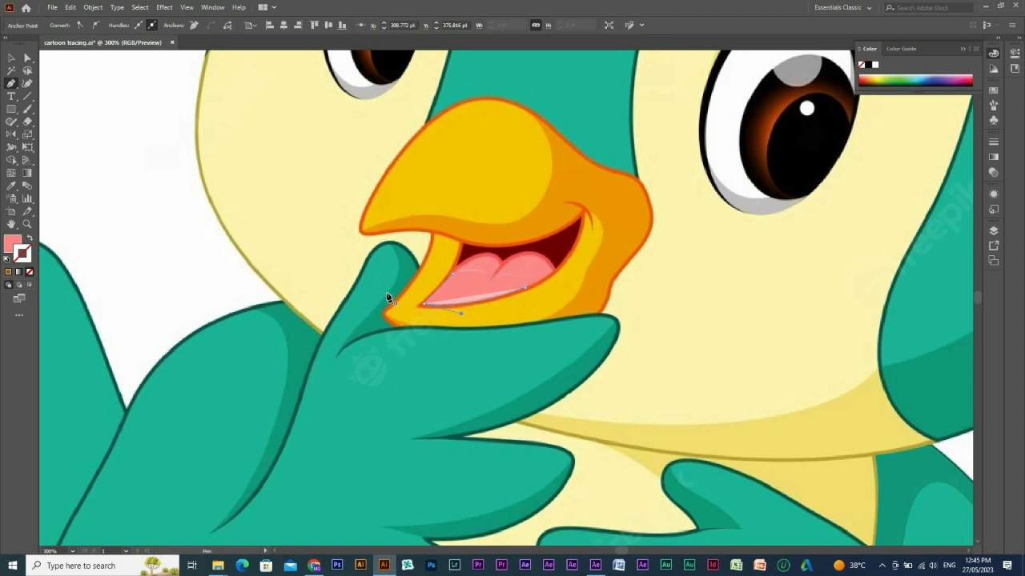
{"action": "left_click_drag", "start_coordinate": [388, 294], "coordinate": [386, 294]}
Fill the tongue highlight with the light pink sampled from the reference's tongue.
{"action": "key", "text": "shift+x"}
{"action": "key", "text": "i"}
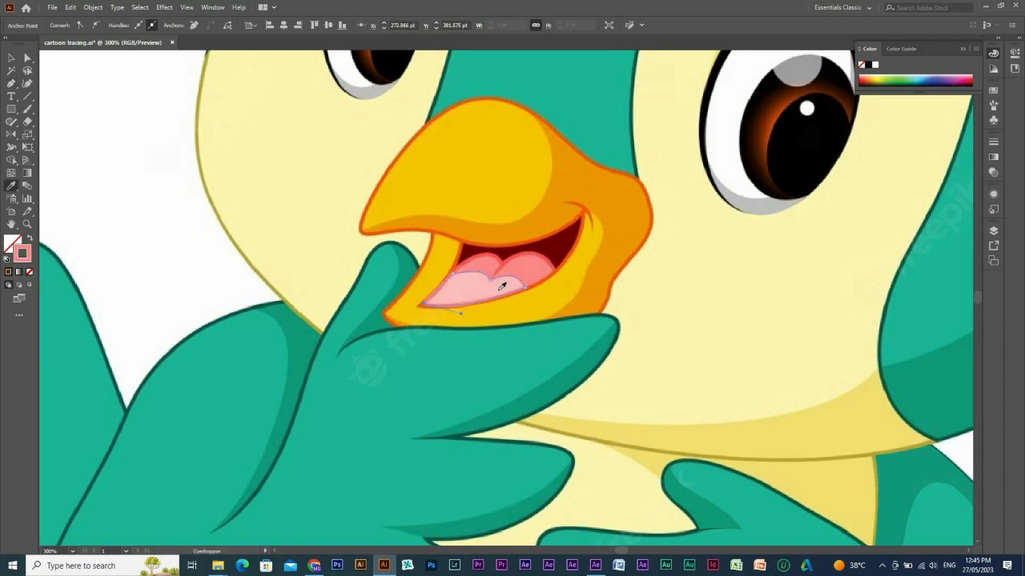
{"action": "left_click", "coordinate": [500, 284]}
{"action": "key", "text": "p"}
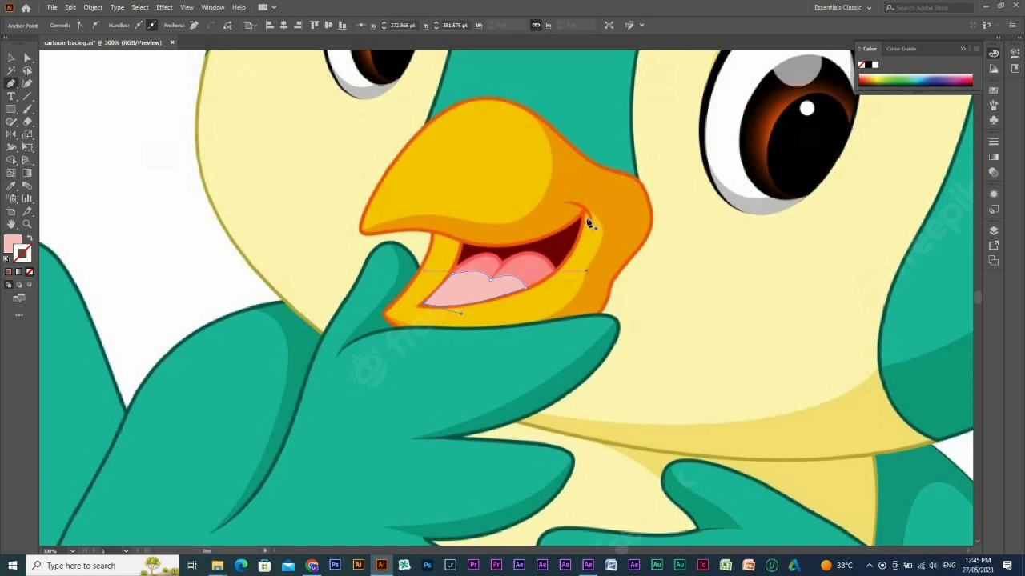
Trace the lower beak's yellow area from the mouth corner, down past the wing finger to the beak tip and up to the upper beak, stroke only.
{"action": "left_click", "coordinate": [591, 215]}
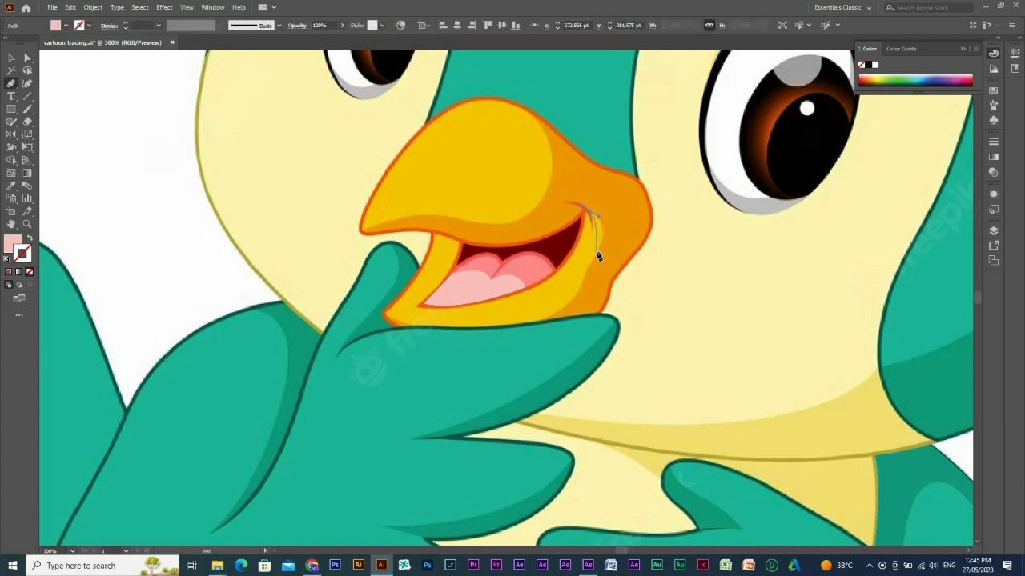
{"action": "left_click_drag", "start_coordinate": [598, 252], "coordinate": [509, 329]}
{"action": "left_click_drag", "start_coordinate": [384, 326], "coordinate": [424, 343]}
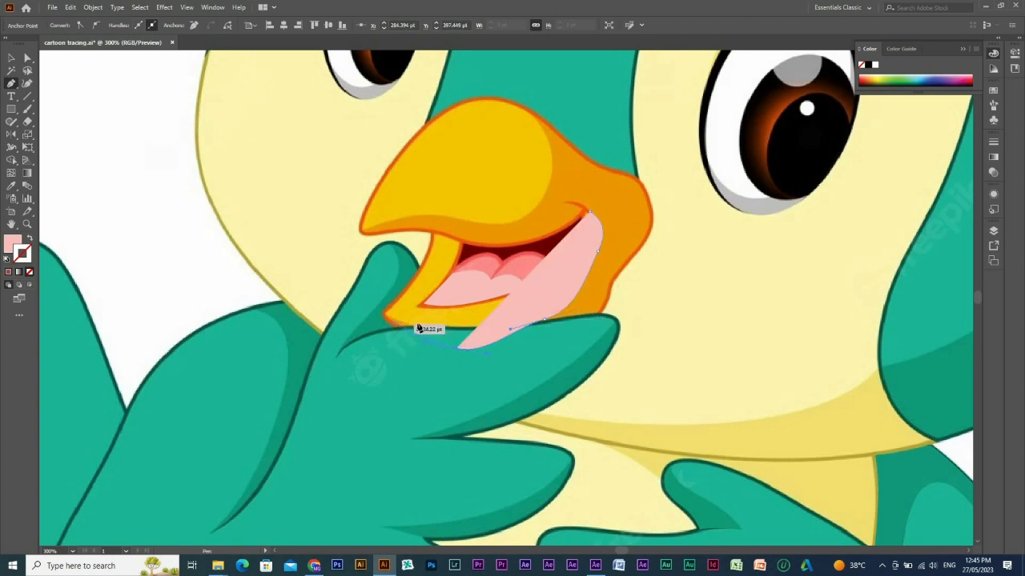
{"action": "left_click", "coordinate": [385, 314]}
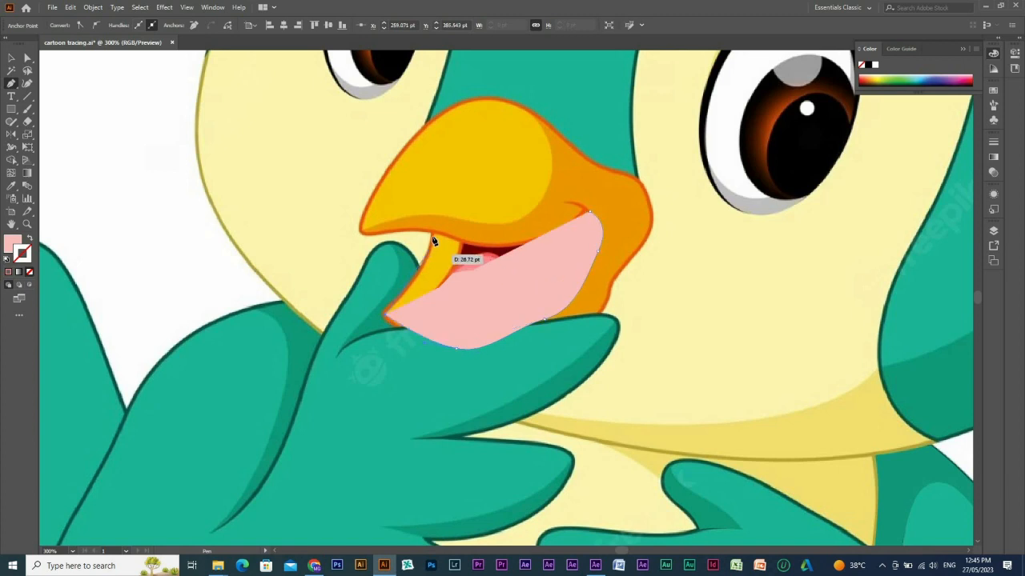
{"action": "left_click_drag", "start_coordinate": [433, 232], "coordinate": [434, 187]}
{"action": "key", "text": "shift+x"}
{"action": "left_click", "coordinate": [433, 232]}
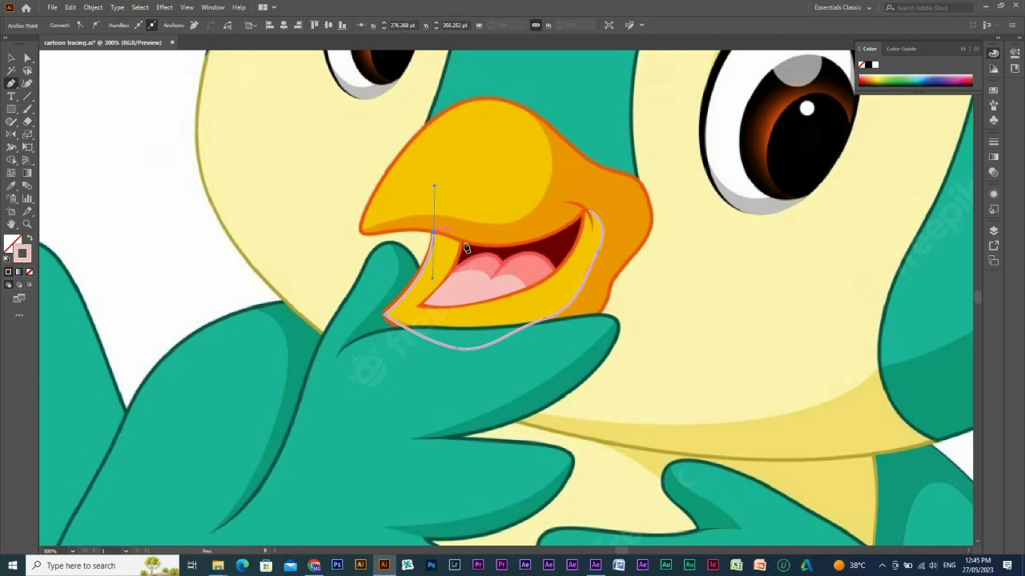
Continue the lower beak path across the mouth under the upper beak and close it at the mouth corner.
{"action": "left_click_drag", "start_coordinate": [461, 241], "coordinate": [465, 244]}
{"action": "left_click_drag", "start_coordinate": [419, 306], "coordinate": [394, 322]}
{"action": "key", "text": "ctrl+z"}
{"action": "left_click_drag", "start_coordinate": [591, 217], "coordinate": [602, 214]}
Fill the lower beak shape with the yellow sampled from the reference's beak and hide it.
{"action": "key", "text": "i"}
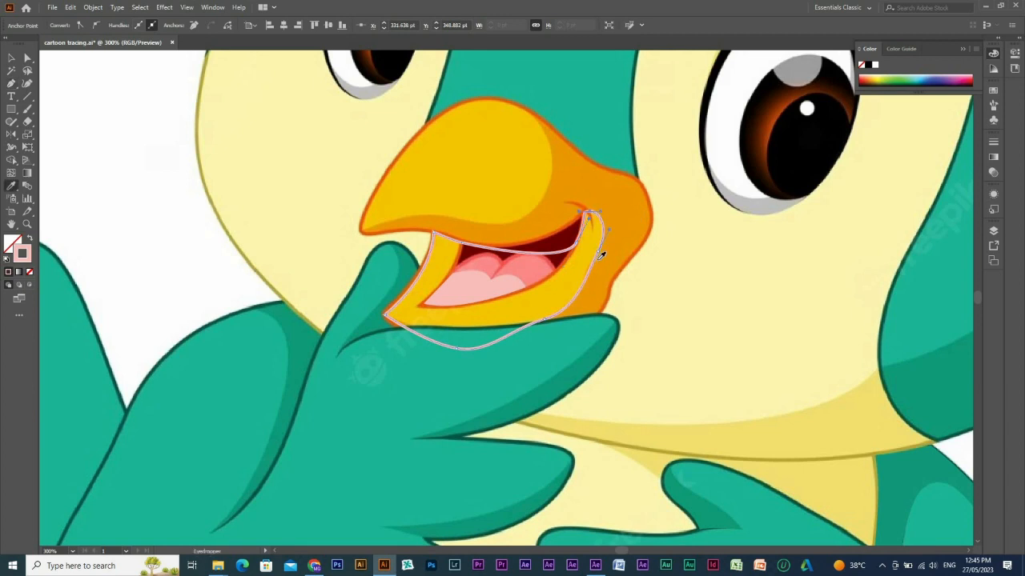
{"action": "left_click", "coordinate": [589, 258]}
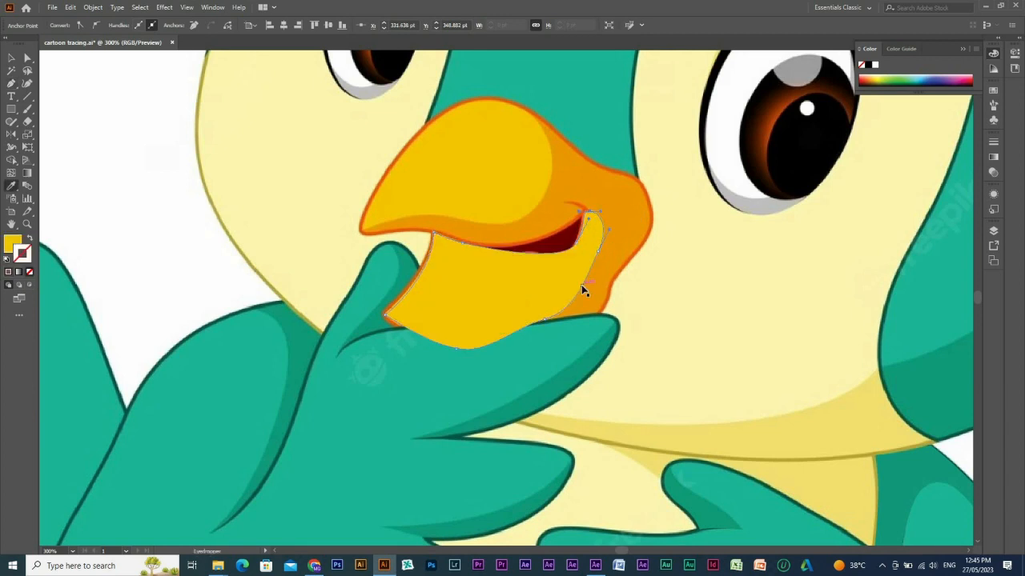
{"action": "key", "text": "v"}
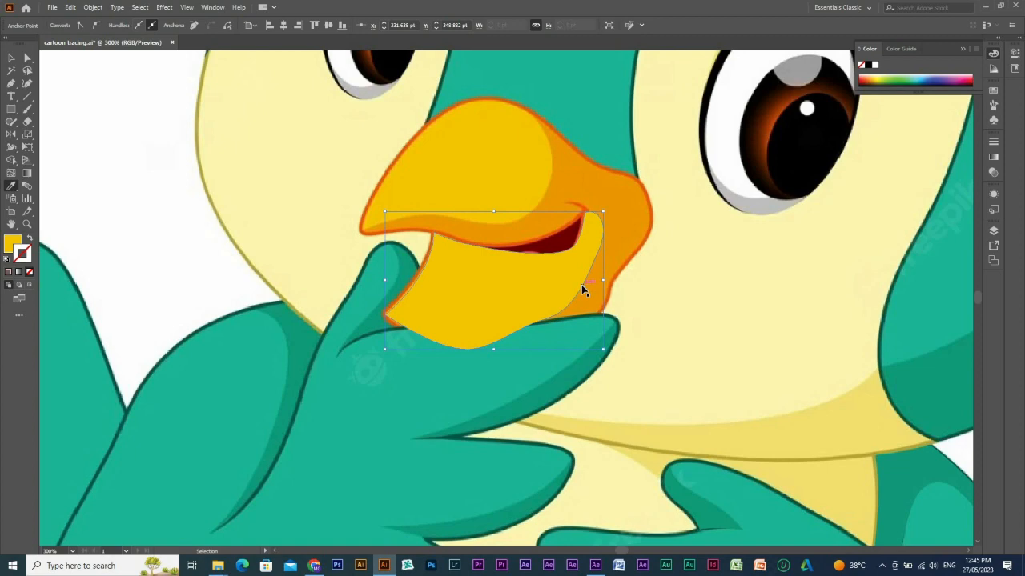
{"action": "key", "text": "ctrl+3"}
{"action": "key", "text": "v"}
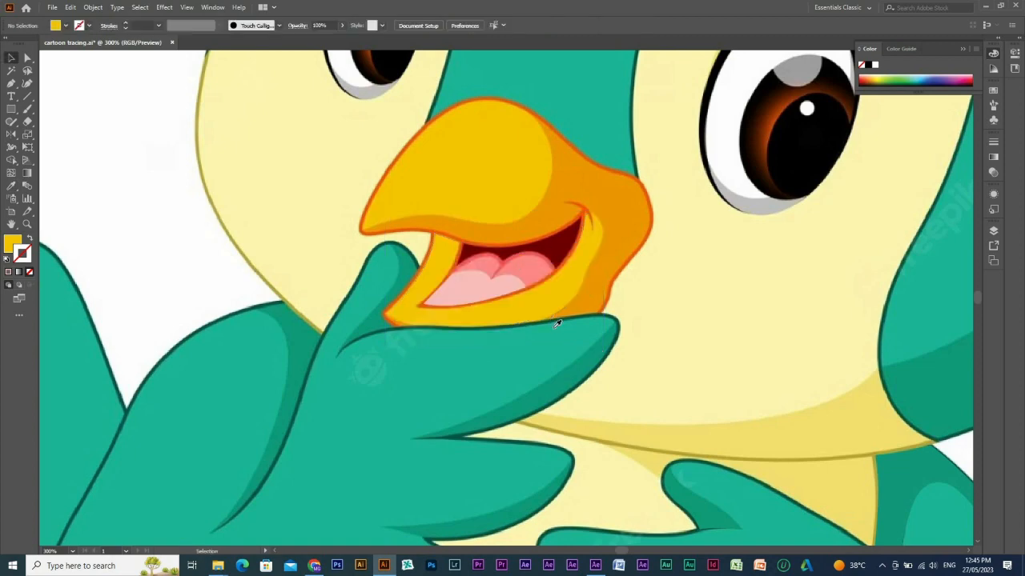
Show all hidden shapes, unlock everything and delete the reference image behind the artwork on the artboard.
{"action": "left_click", "coordinate": [553, 329], "text": "ctrl+alt"}
{"action": "left_click", "coordinate": [553, 329], "text": "ctrl+alt"}
{"action": "left_click", "coordinate": [553, 328], "text": "ctrl+alt"}
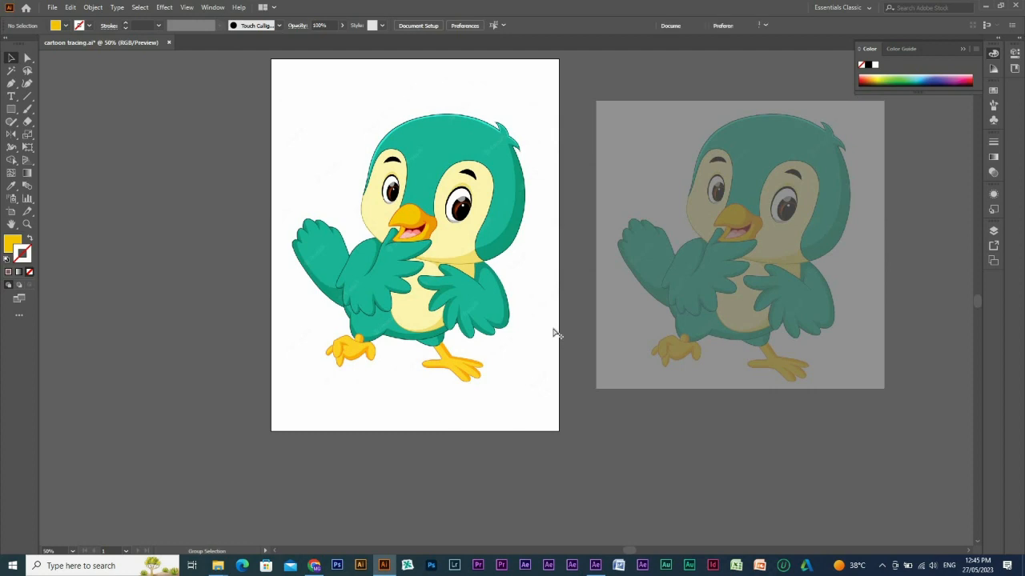
{"action": "key", "text": "ctrl+alt+3"}
{"action": "key", "text": "ctrl+alt+2"}
{"action": "key", "text": "Delete"}
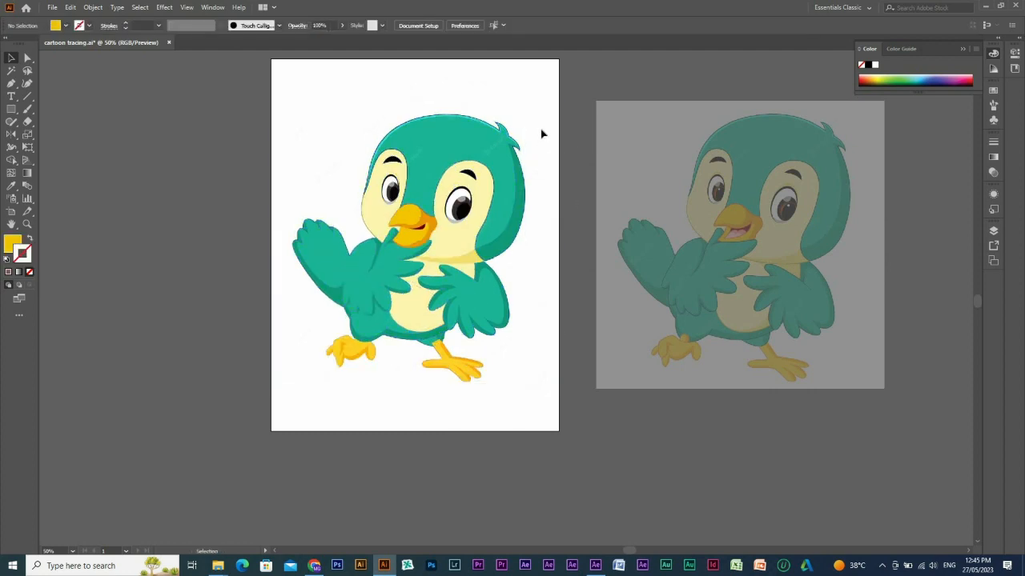
{"action": "left_click", "coordinate": [541, 133]}
{"action": "key", "text": "Delete"}
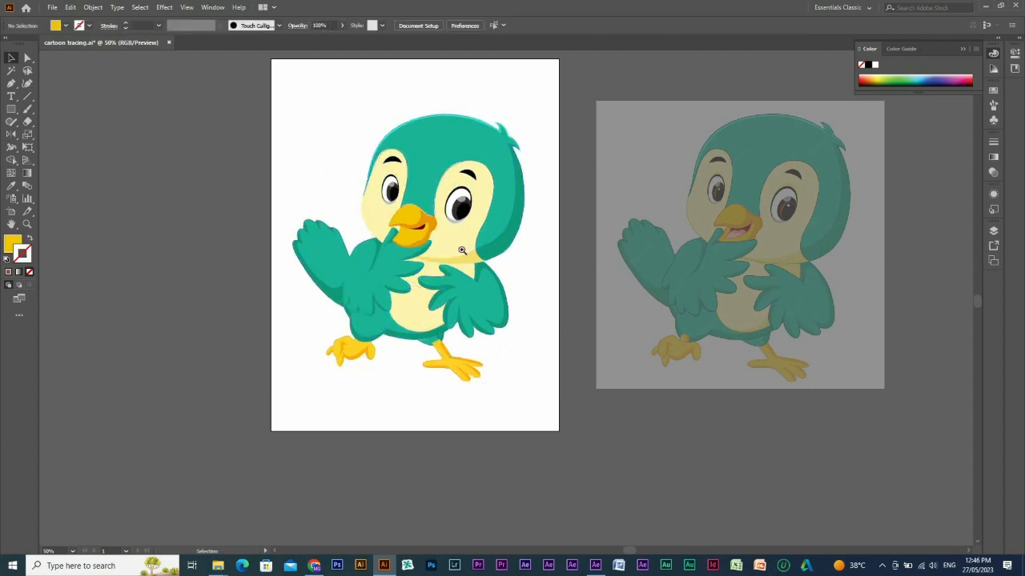
Send the yellow lower beak shape backward three levels, behind the mouth and tongue, and check the whole bird.
{"action": "left_click_drag", "start_coordinate": [311, 181], "coordinate": [555, 407]}
{"action": "left_click_drag", "start_coordinate": [437, 245], "coordinate": [437, 325]}
{"action": "left_click_drag", "start_coordinate": [386, 209], "coordinate": [638, 384]}
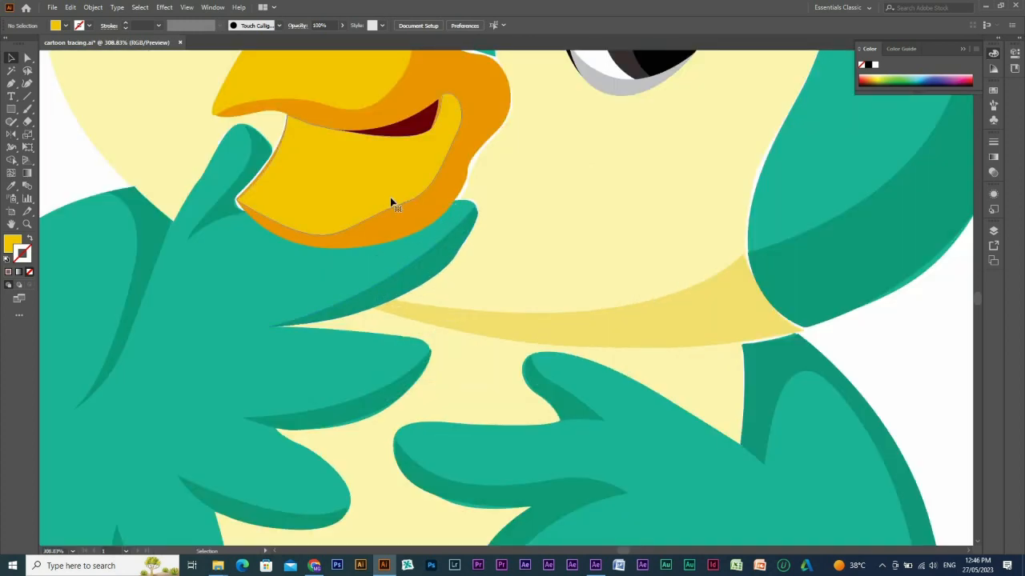
{"action": "left_click", "coordinate": [391, 201]}
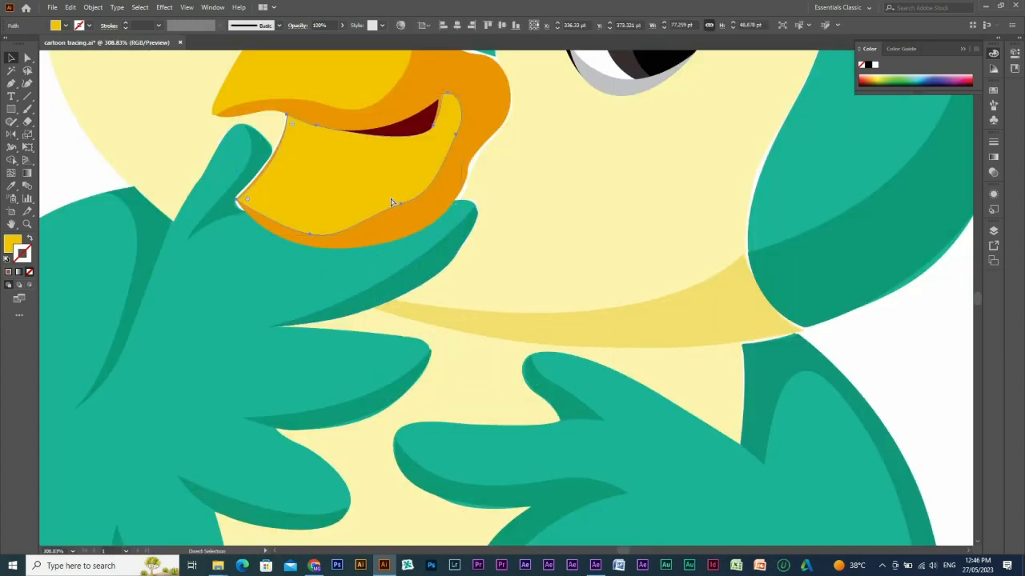
{"action": "key", "text": "ctrl+["}
{"action": "key", "text": "ctrl+["}
{"action": "key", "text": "ctrl+["}
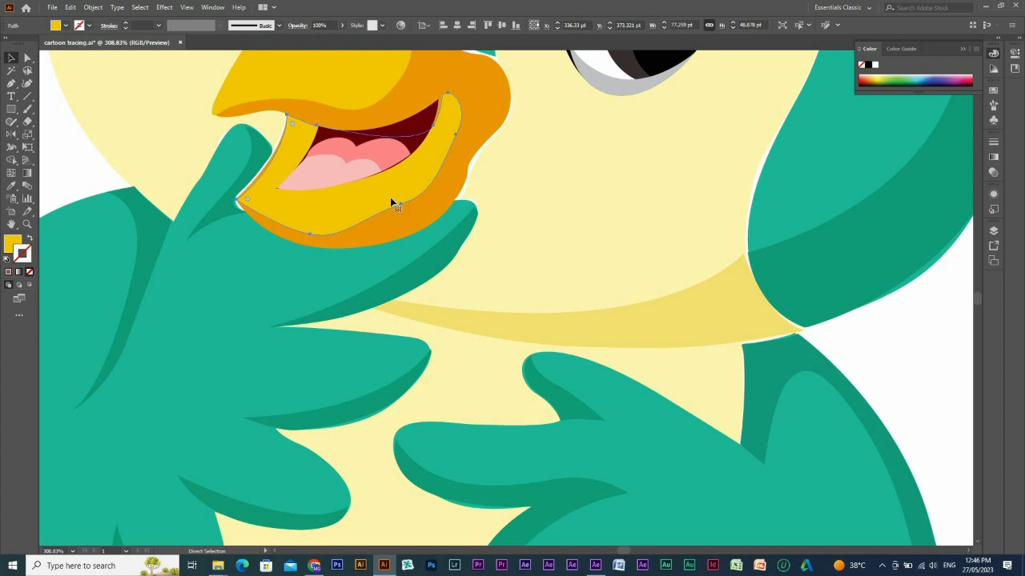
{"action": "left_click", "coordinate": [537, 308], "text": "ctrl+alt"}
{"action": "left_click", "coordinate": [544, 369], "text": "ctrl+alt"}
{"action": "left_click", "coordinate": [544, 369], "text": "ctrl+alt"}
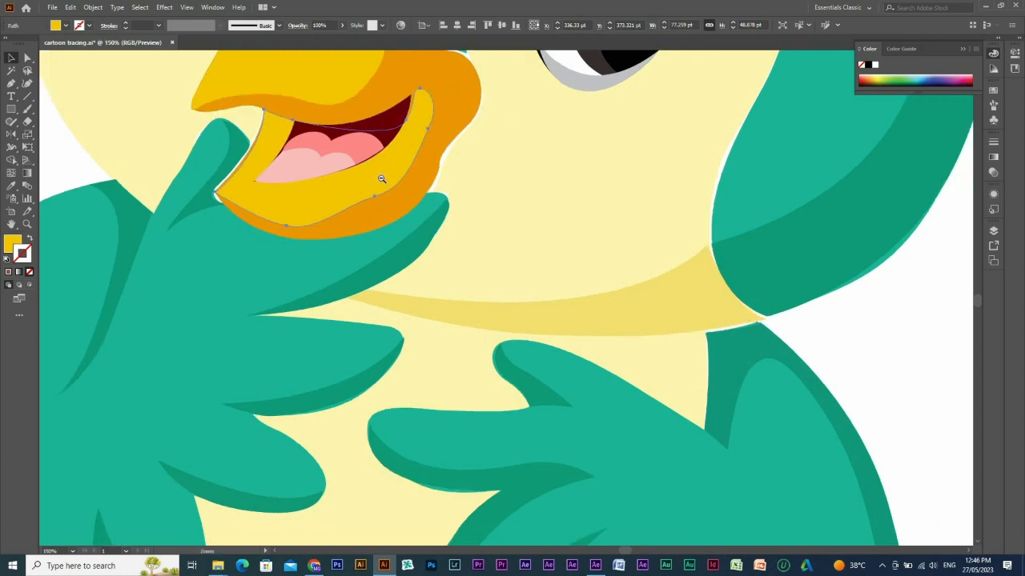
{"action": "left_click", "coordinate": [403, 146], "text": "ctrl+alt"}
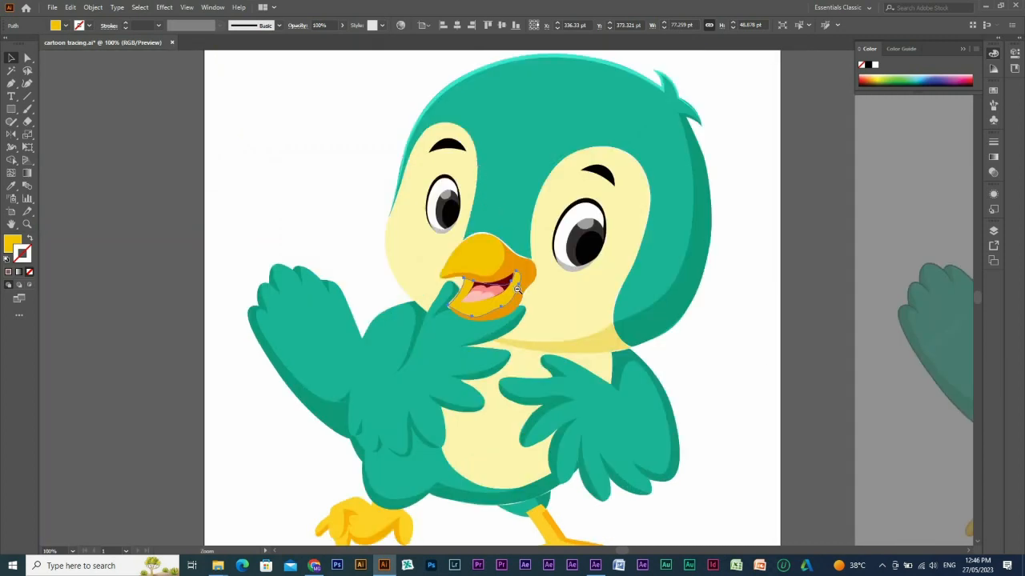
{"action": "left_click", "coordinate": [518, 290], "text": "ctrl+alt"}
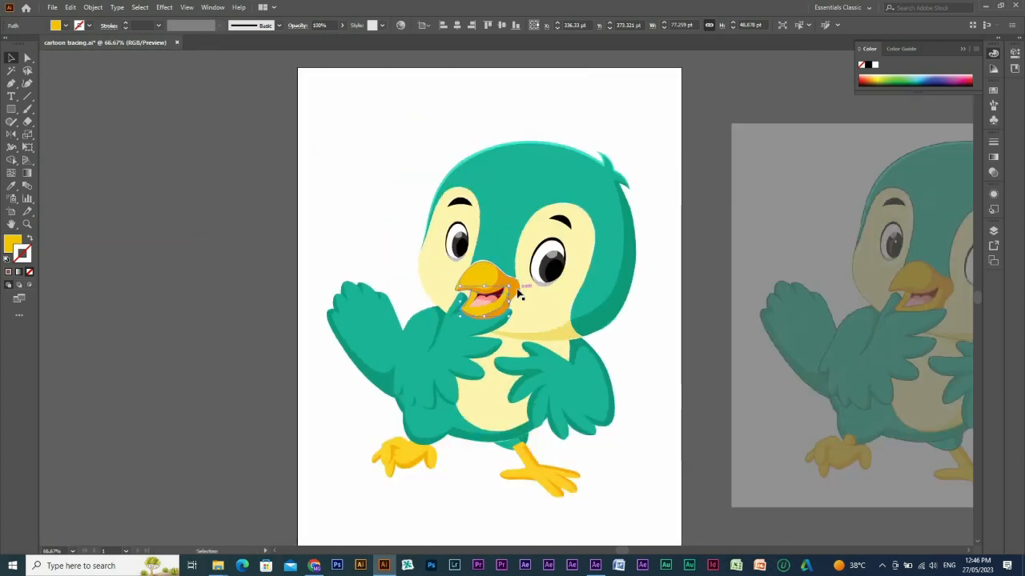